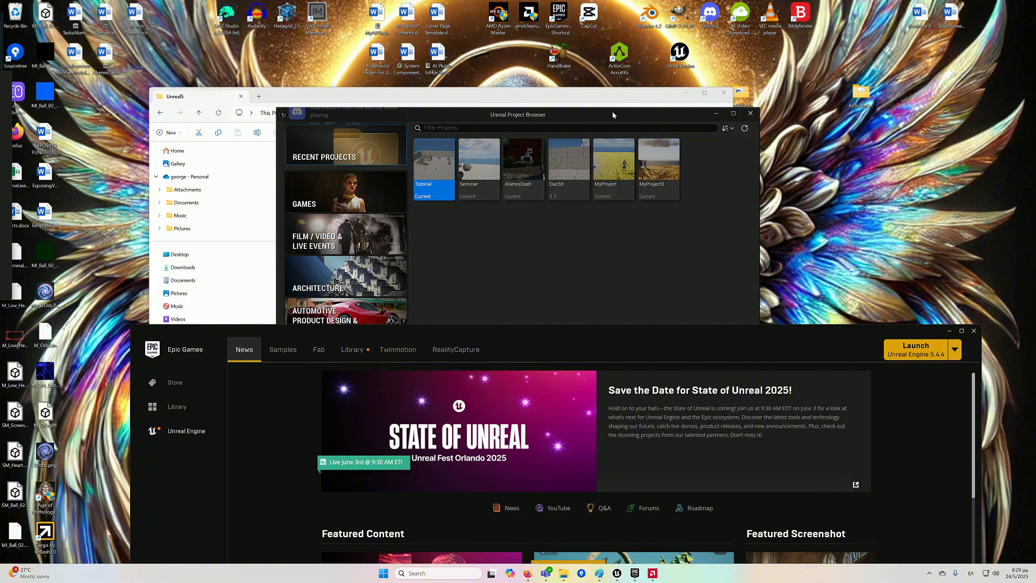
# Create a Games project from the Top Down template named PluginTutorial, and close the editor once it has loaded
pyautogui.moveTo(612, 111); pyautogui.dragTo(611, 83)
pyautogui.click(364, 163)
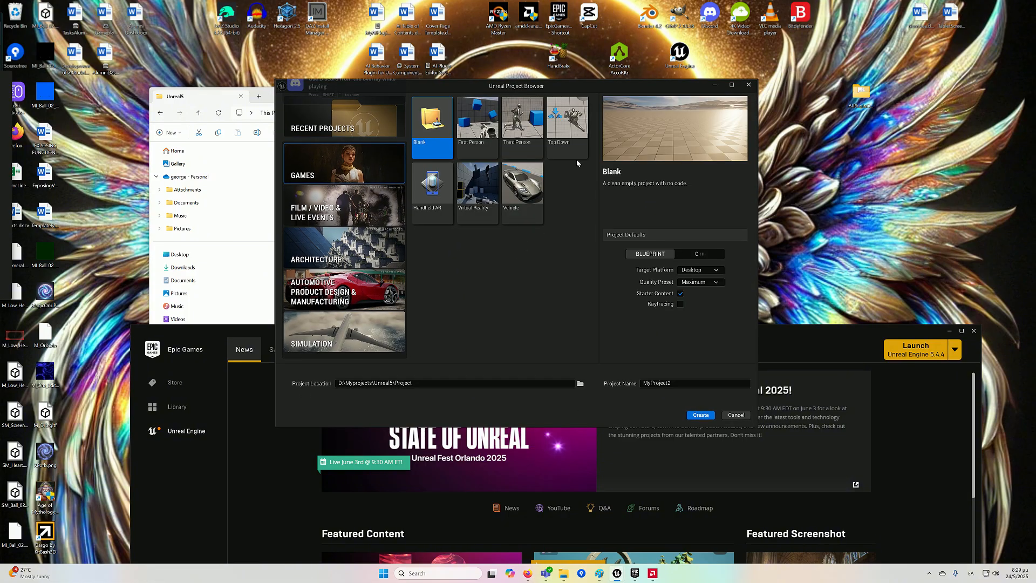
pyautogui.click(569, 146)
pyautogui.click(672, 383)
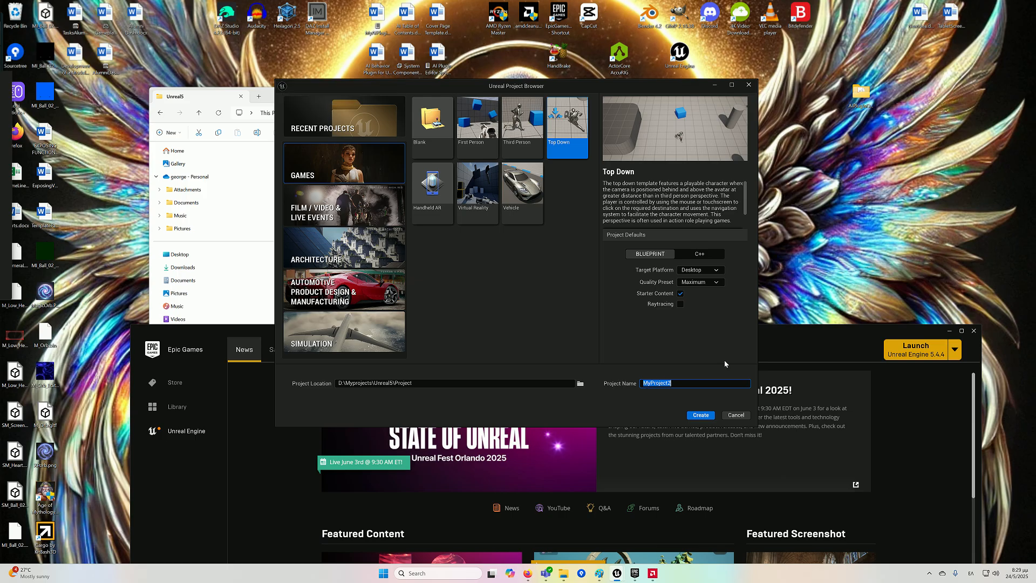
pyautogui.write('PluginTutorial')
pyautogui.click(701, 415)
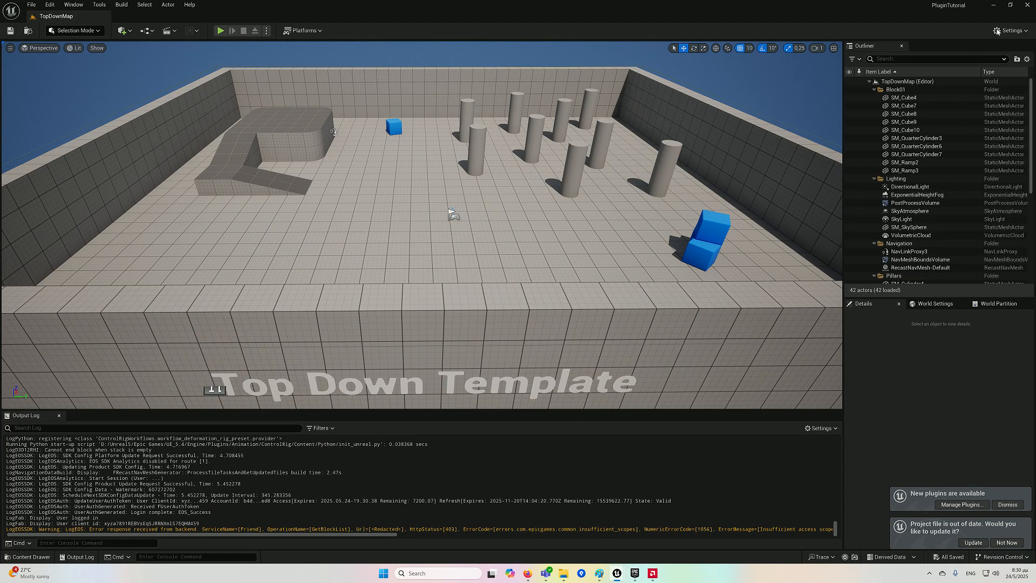
pyautogui.click(1027, 4)
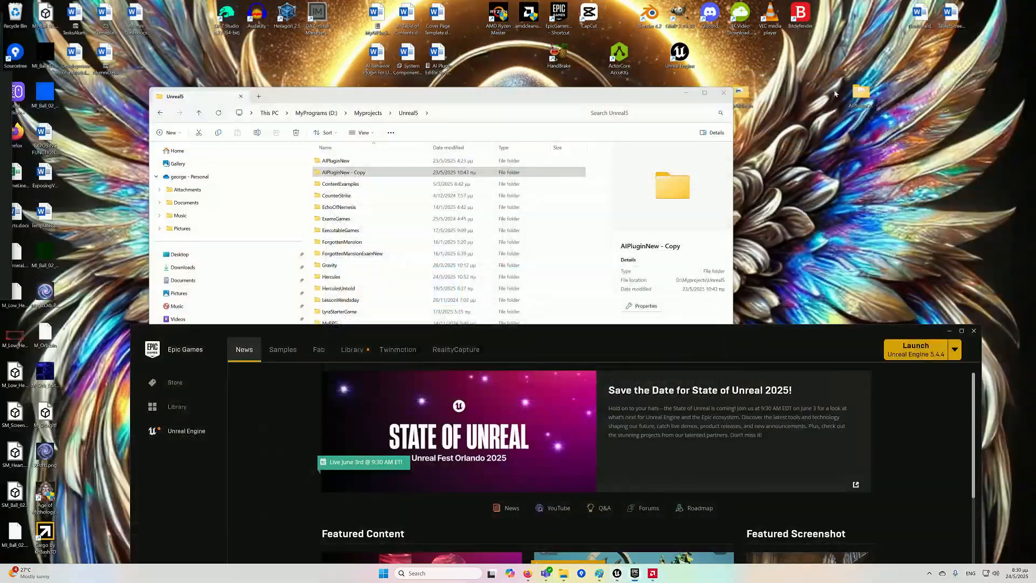
# Copy MyAIPlugin.zip from the AIPluginNew - Copy\AIPlugin\Plugins folder
pyautogui.moveTo(495, 99)
pyautogui.mouseDown()
pyautogui.moveTo(498, 77)
pyautogui.moveTo(498, 92)
pyautogui.mouseUp()
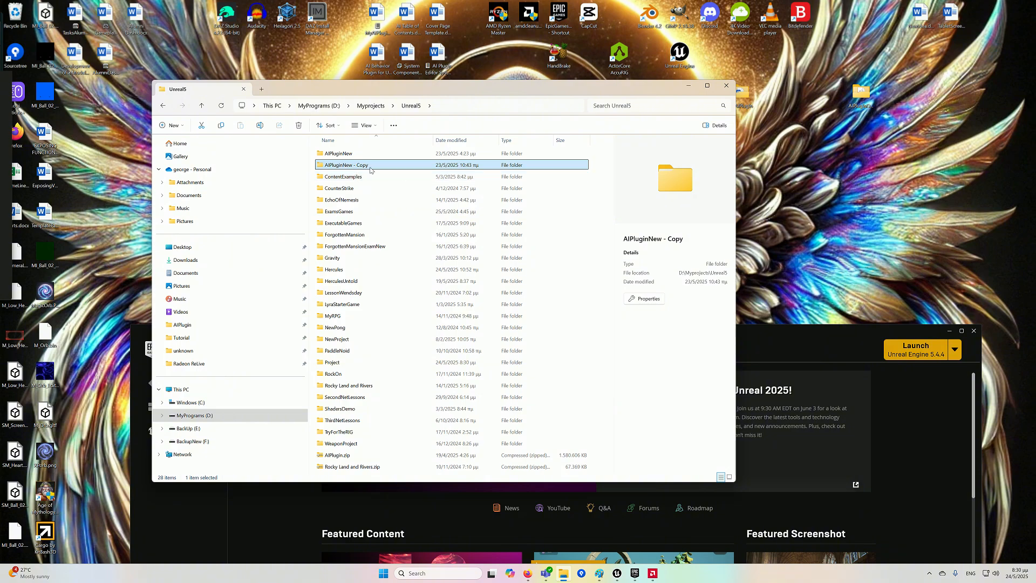
pyautogui.moveTo(371, 170)
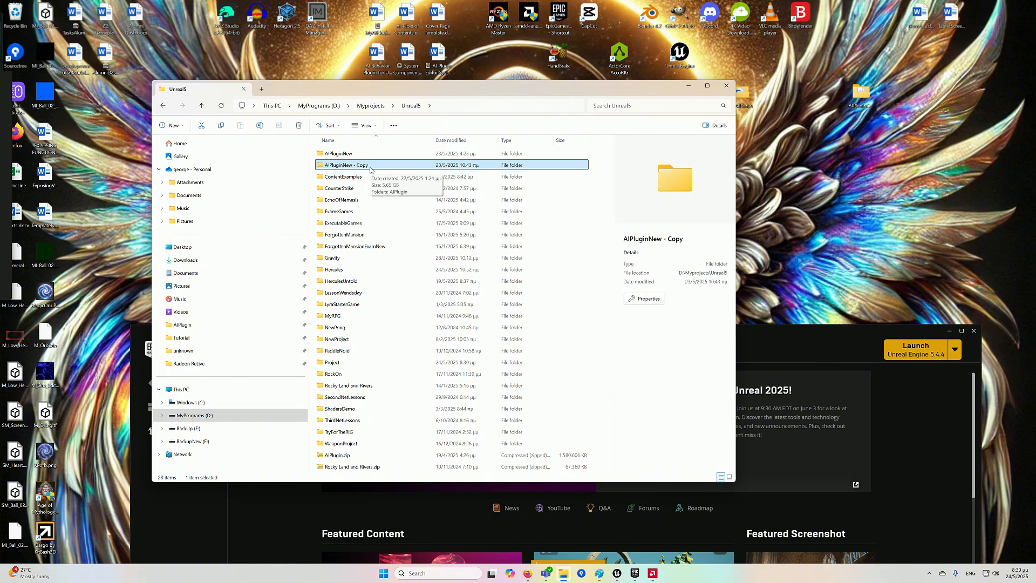
pyautogui.doubleClick(370, 166)
pyautogui.doubleClick(348, 157)
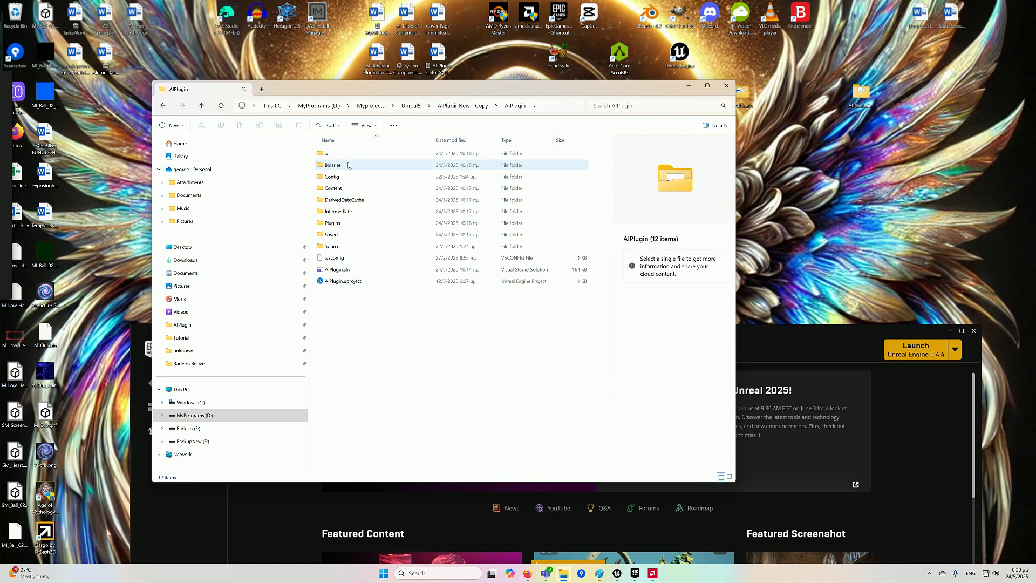
pyautogui.doubleClick(349, 223)
pyautogui.click(342, 168)
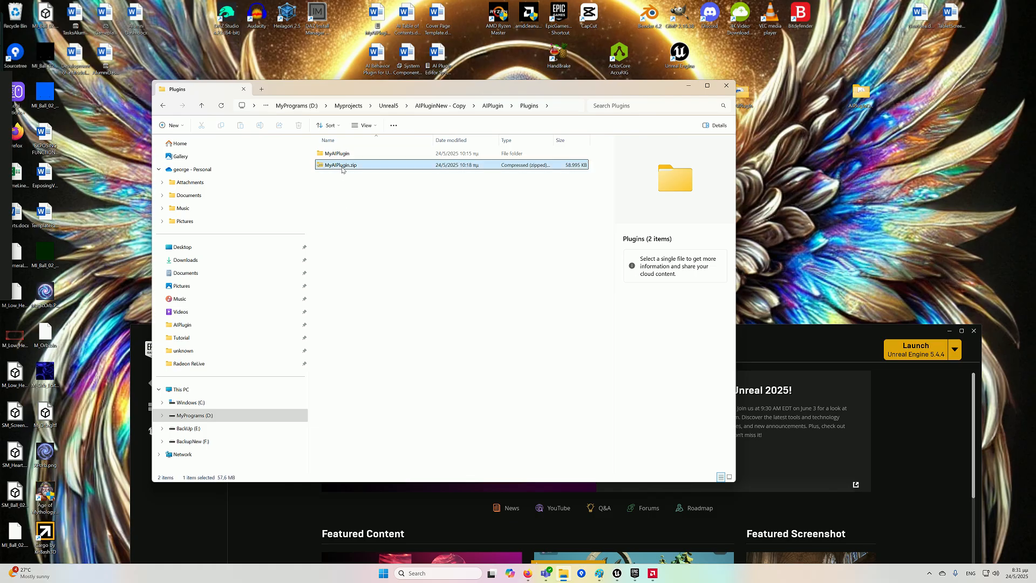
pyautogui.rightClick(342, 168)
pyautogui.click(380, 185)
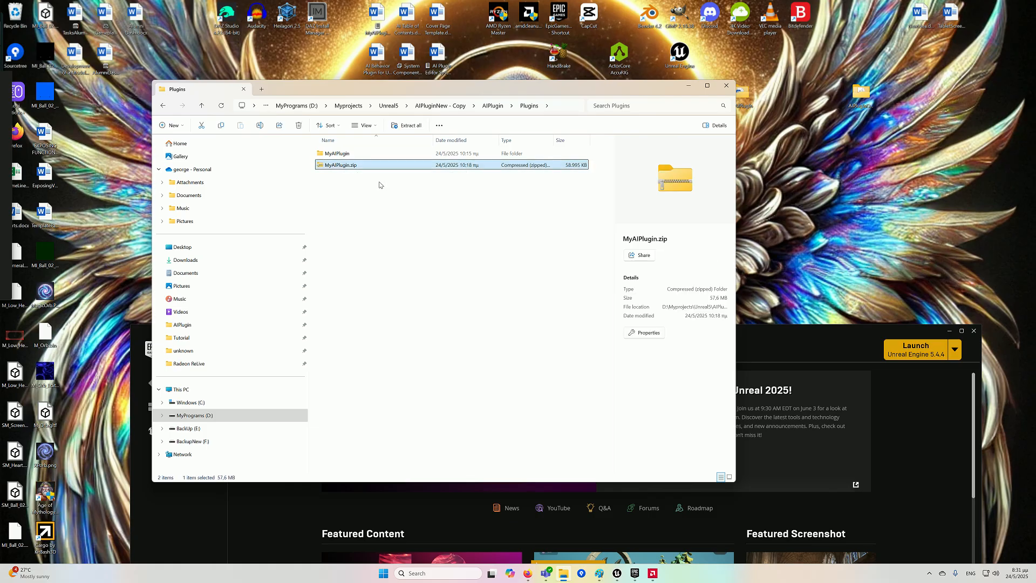
# Create a folder named Plugins inside Unreal5\Project\PluginTutorial
pyautogui.click(203, 107)
pyautogui.click(202, 106)
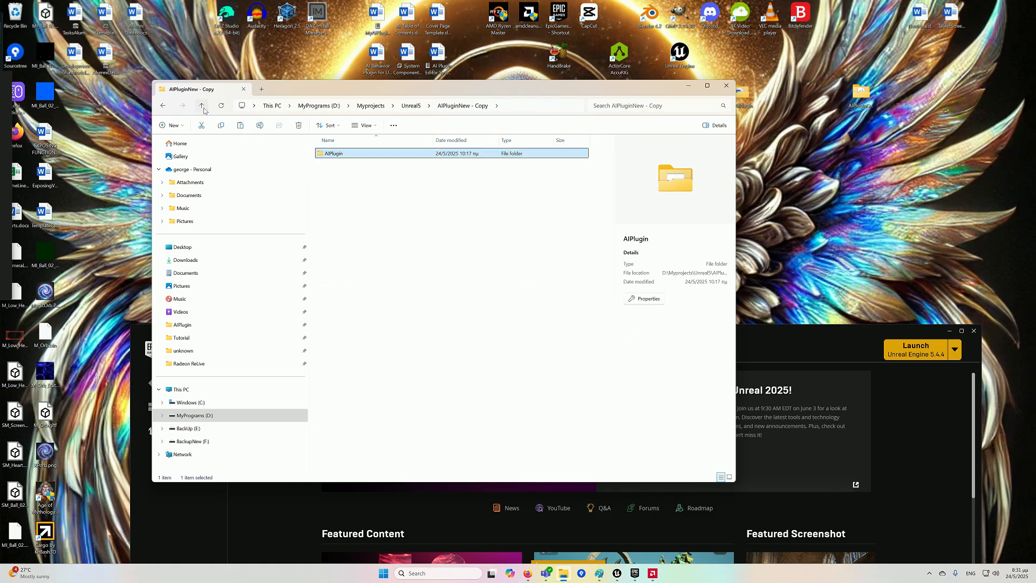
pyautogui.click(202, 106)
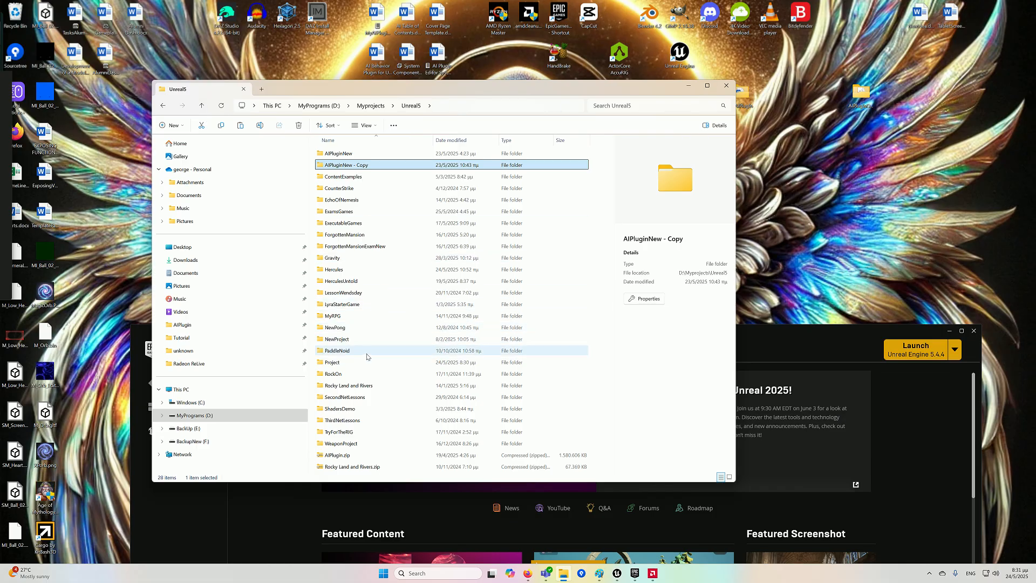
pyautogui.doubleClick(356, 363)
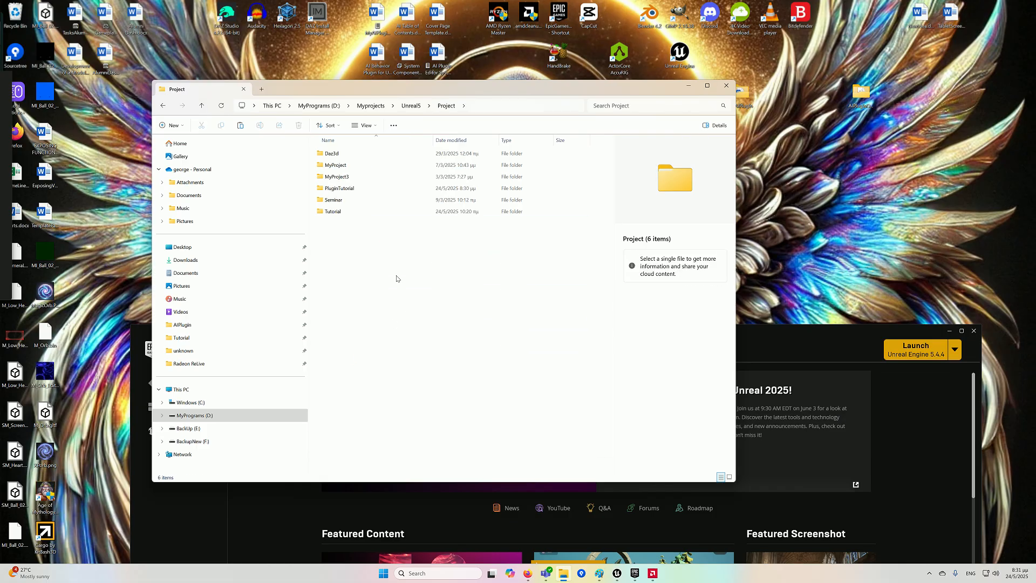
pyautogui.doubleClick(345, 189)
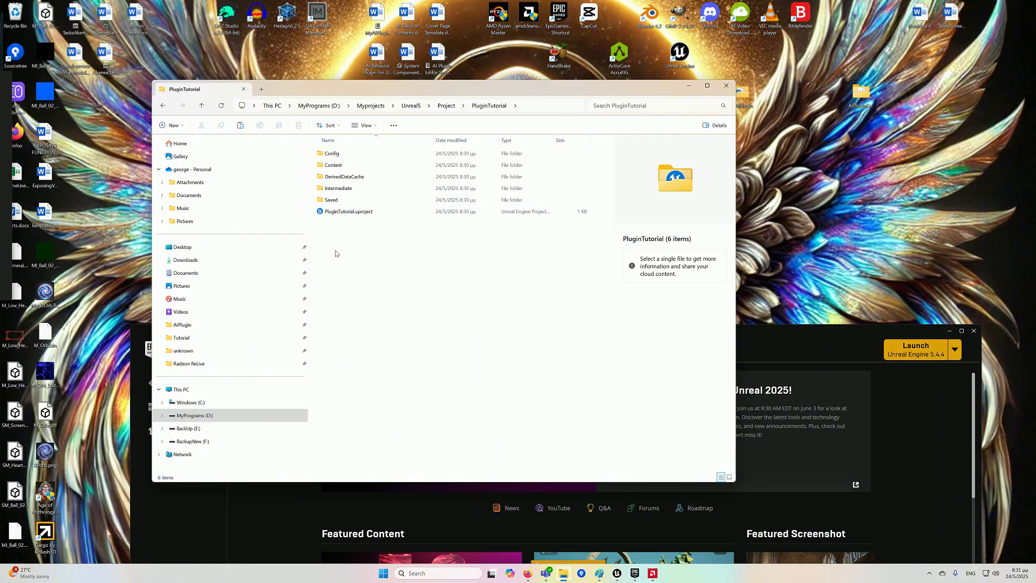
pyautogui.rightClick(354, 246)
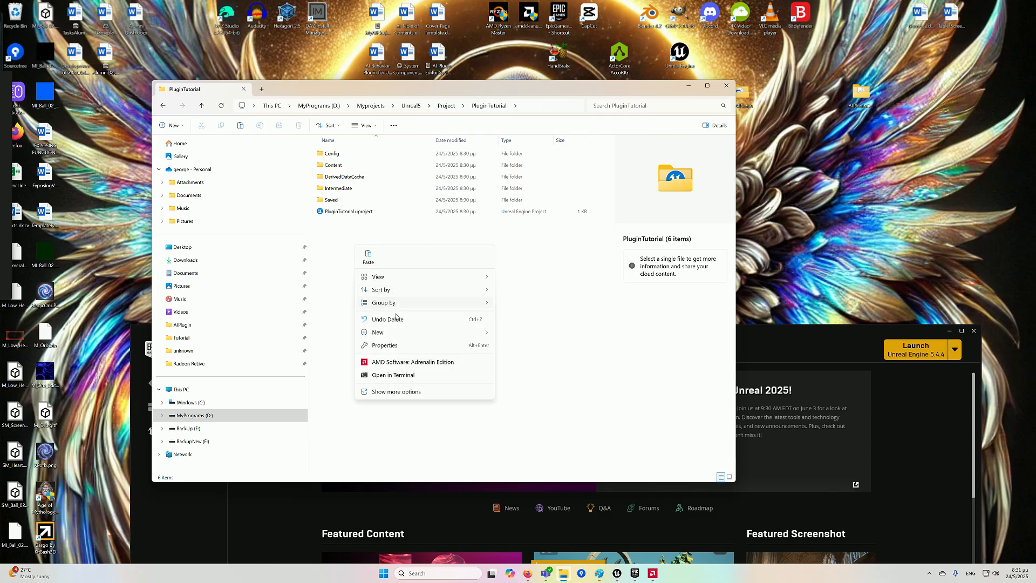
pyautogui.moveTo(409, 331)
pyautogui.click(515, 342)
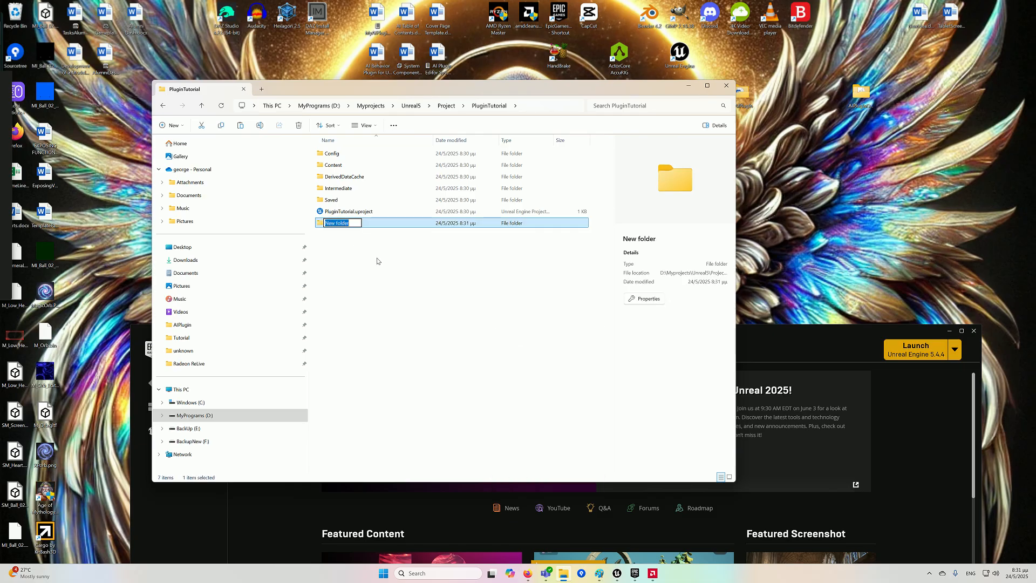
pyautogui.write('Plugins')
pyautogui.click(376, 252)
# Paste the copied MyAIPlugin.zip into the new Plugins folder of the PluginTutorial project
pyautogui.doubleClick(336, 225)
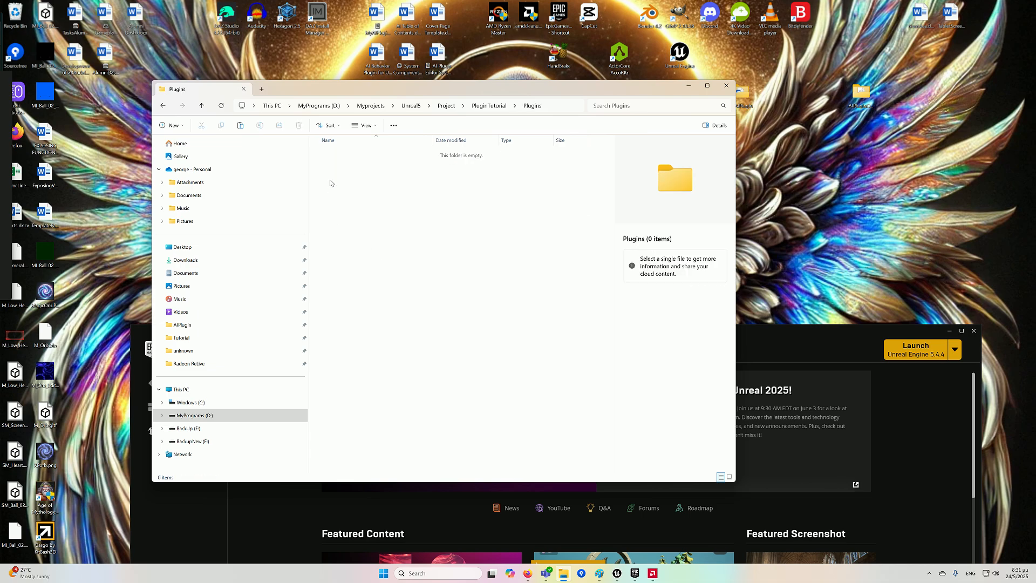
pyautogui.rightClick(330, 183)
pyautogui.click(347, 190)
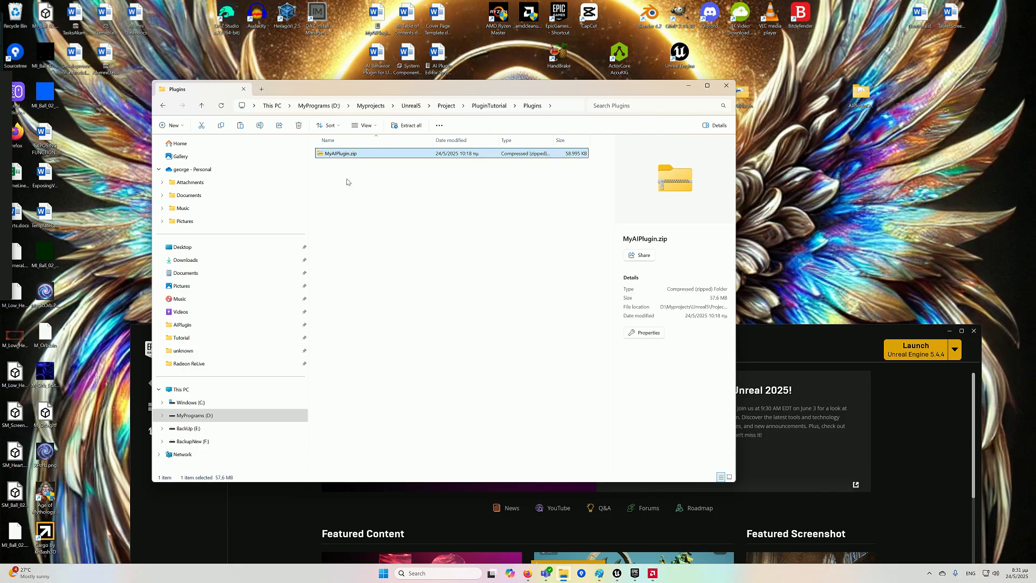
# Extract MyAIPlugin.zip directly into the project's Plugins folder, removing the MyAIPlugin subfolder from the destination path
pyautogui.rightClick(346, 155)
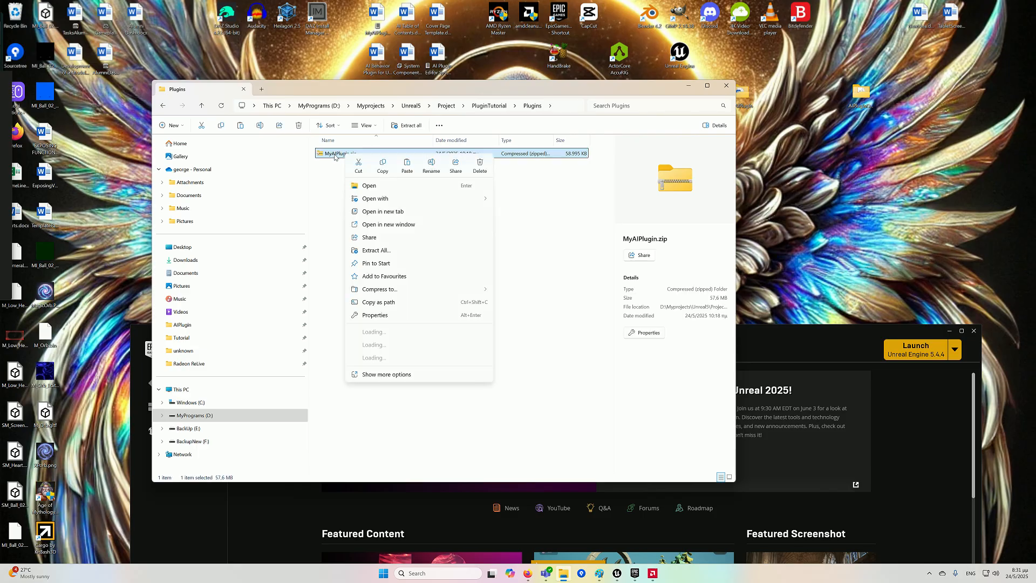
pyautogui.click(388, 251)
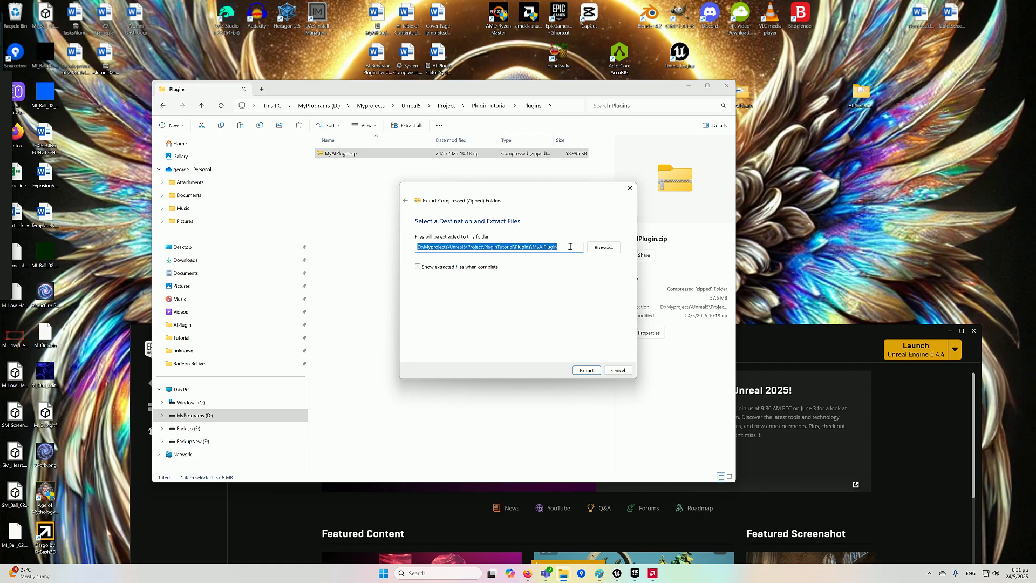
pyautogui.click(570, 247)
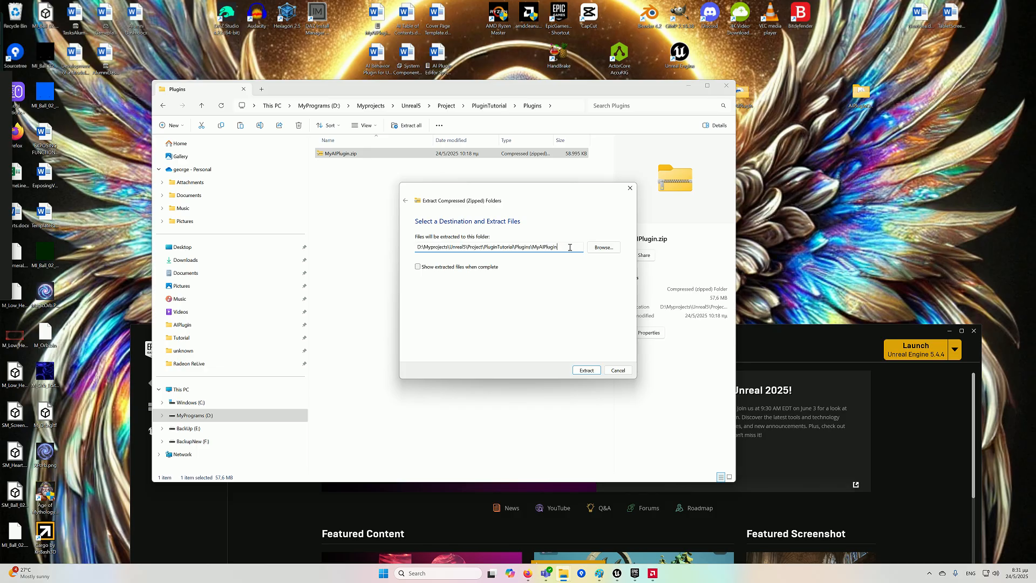
pyautogui.press('BackSpace')
pyautogui.press('BackSpace')
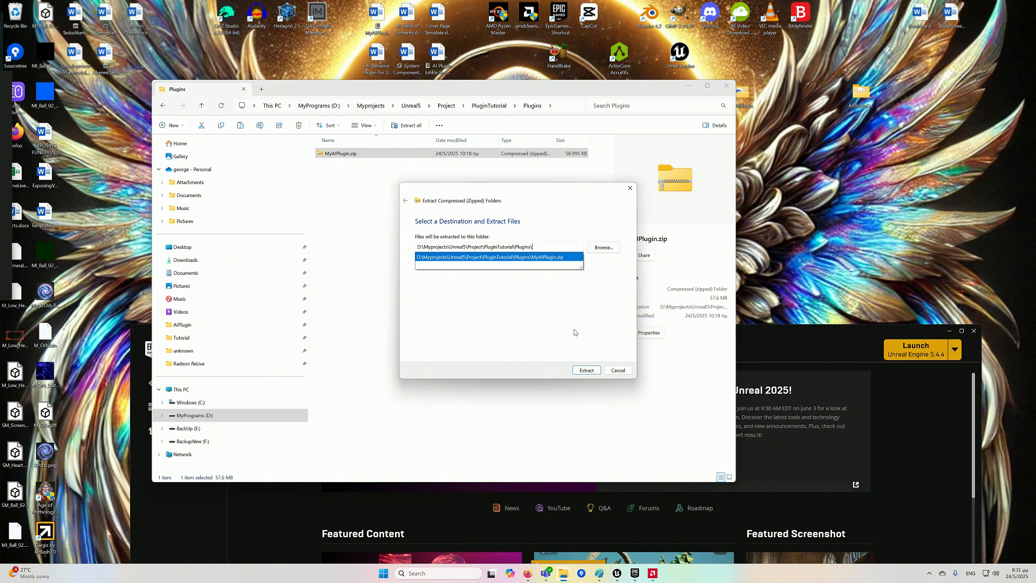
pyautogui.click(587, 370)
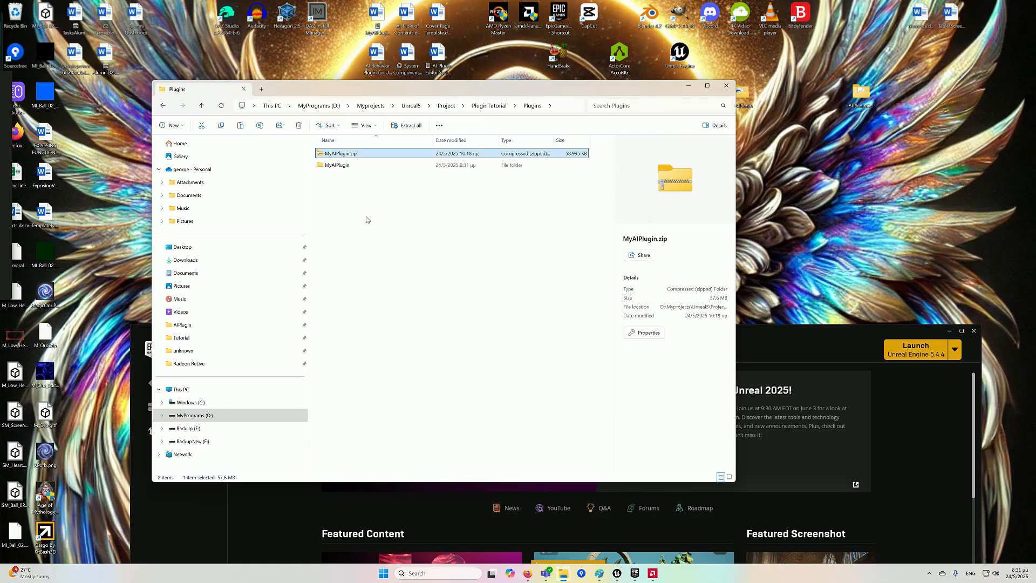
# Open PluginTutorial.uproject from the Project\PluginTutorial folder in Unreal Editor
pyautogui.click(201, 106)
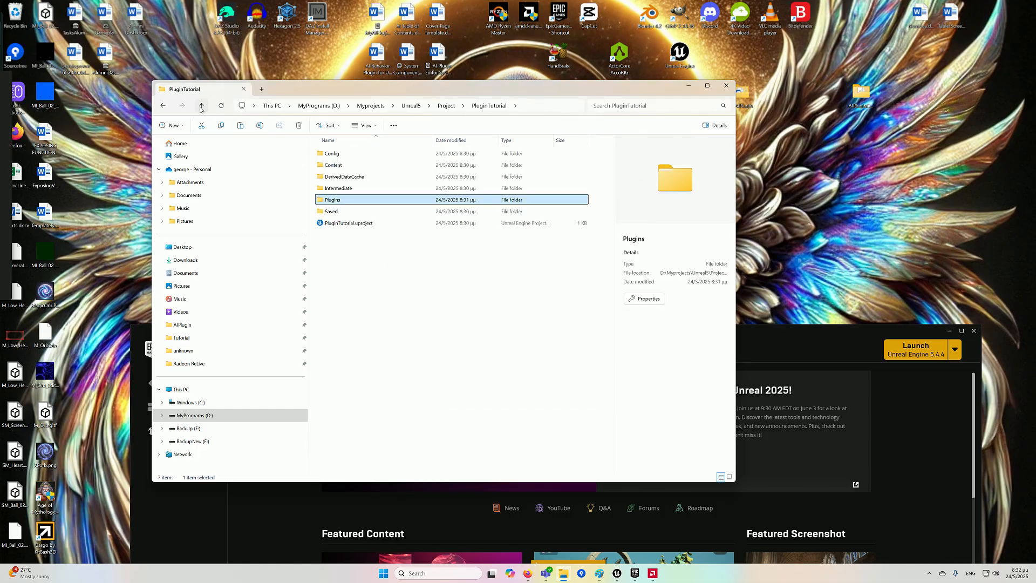
pyautogui.click(202, 106)
pyautogui.click(201, 107)
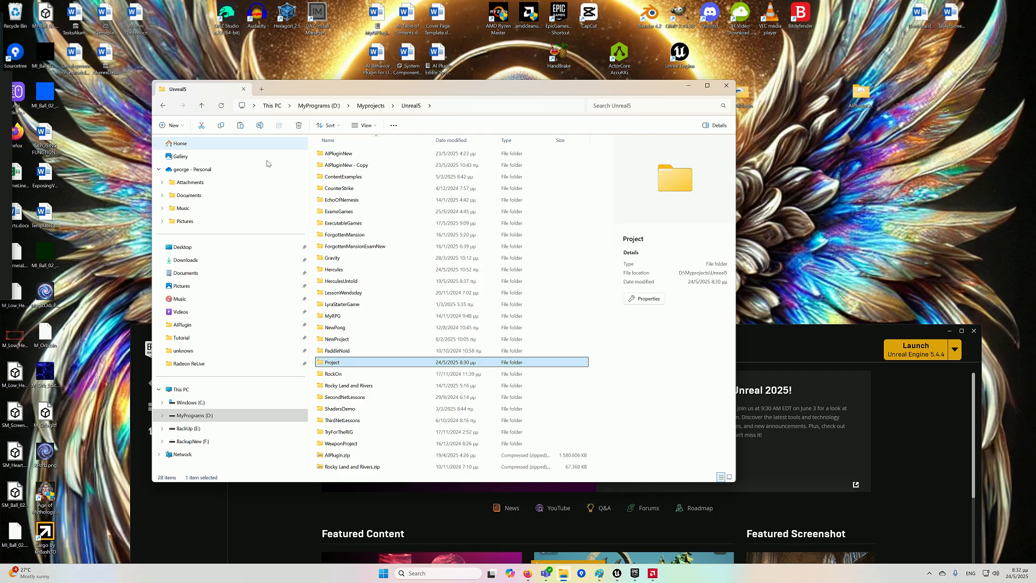
pyautogui.doubleClick(348, 361)
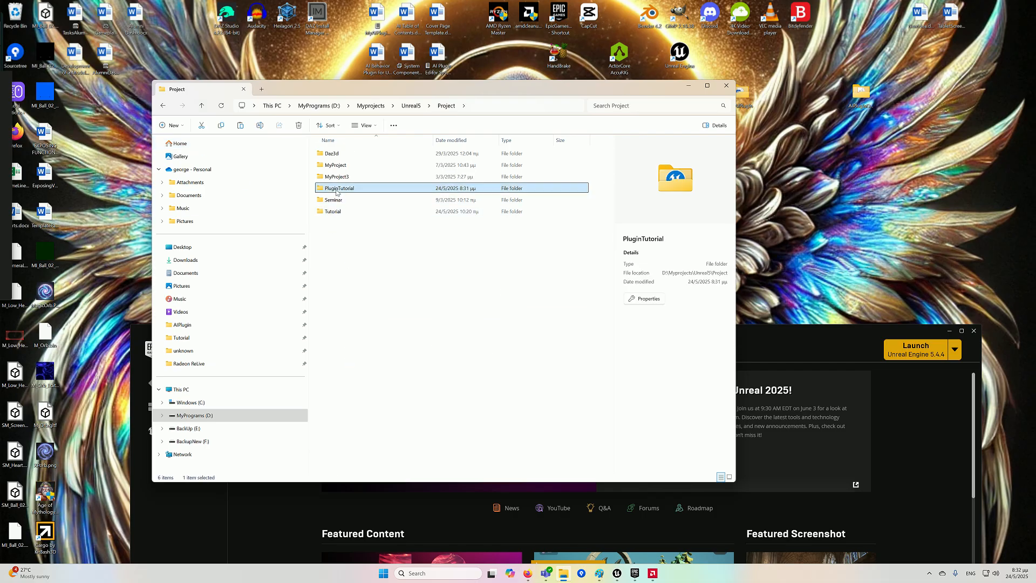
pyautogui.doubleClick(339, 187)
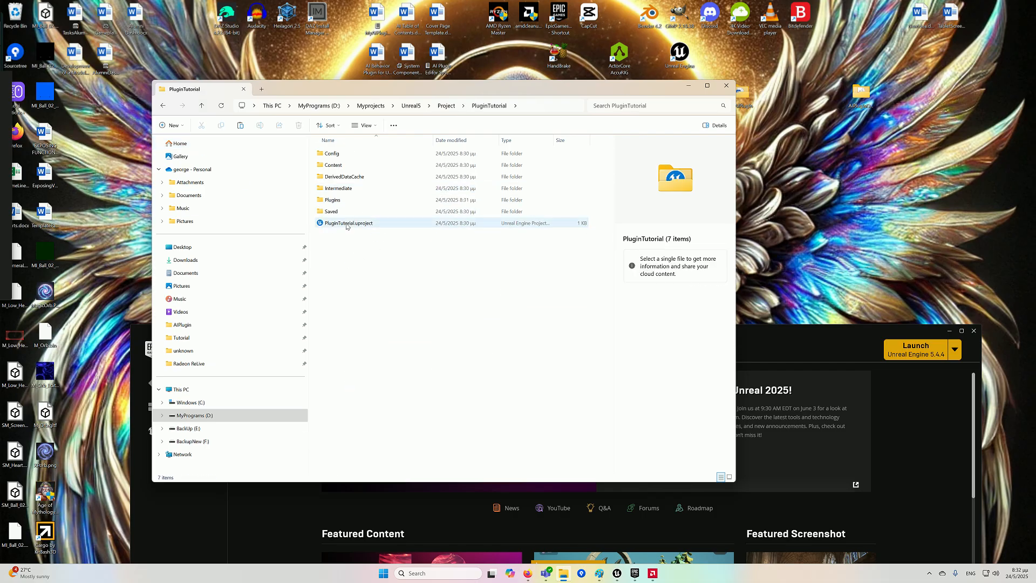
pyautogui.doubleClick(347, 224)
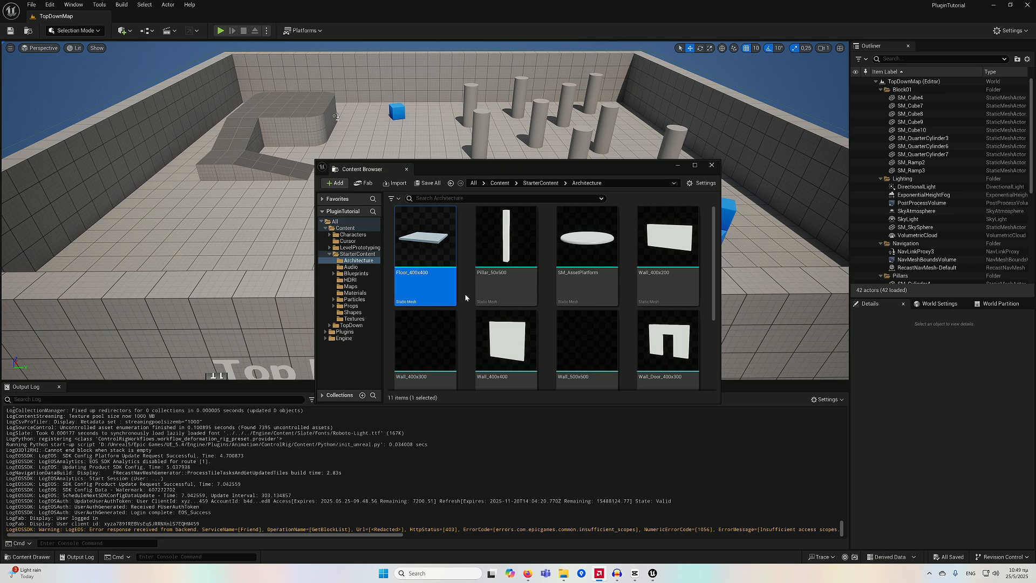
# Close the floating Content Browser and open the AI plugin's debug editor, moving its window to the lower part of the level view
pyautogui.click(712, 165)
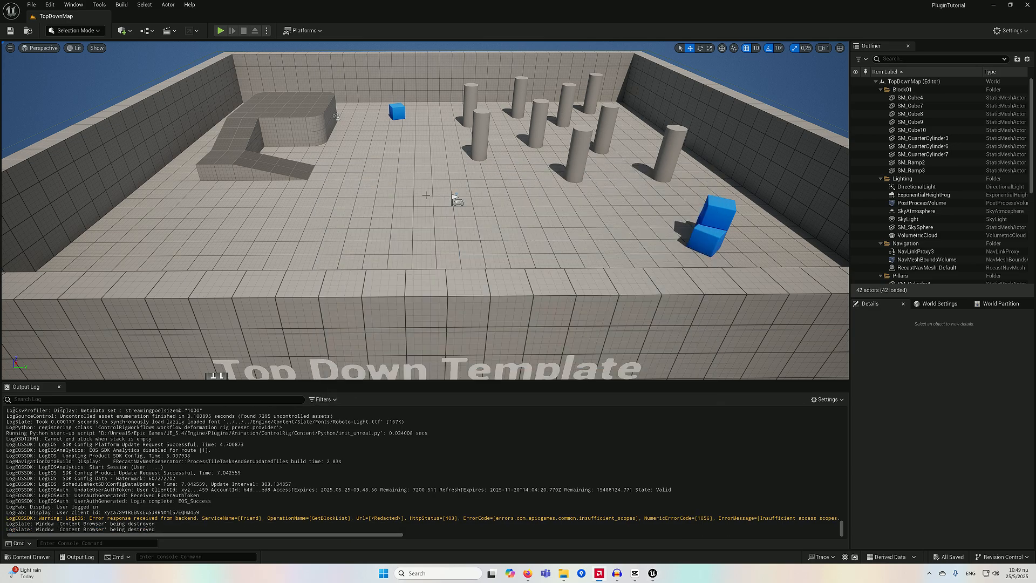
pyautogui.click(100, 7)
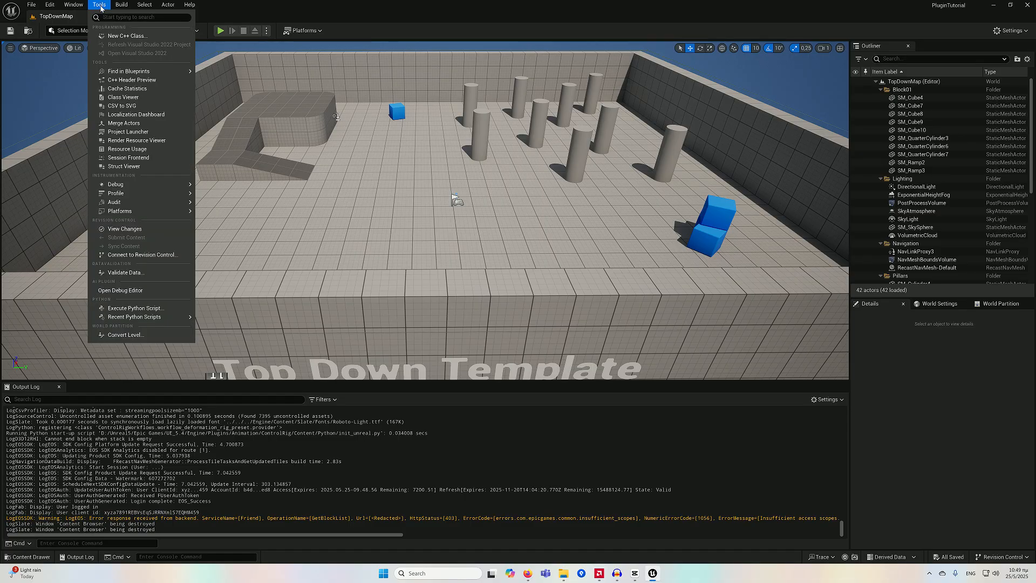
pyautogui.click(122, 291)
pyautogui.moveTo(410, 136); pyautogui.dragTo(467, 183)
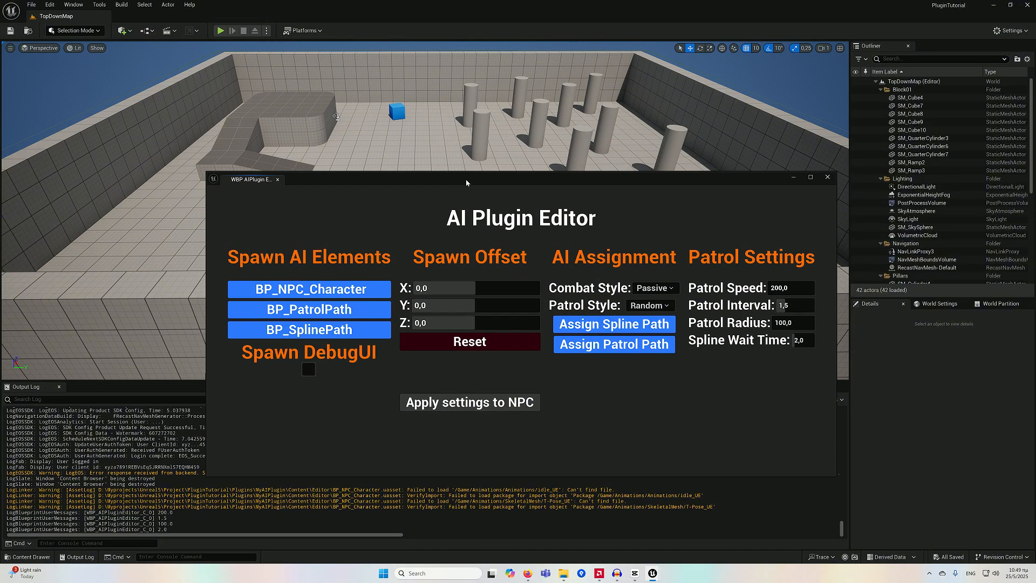
pyautogui.moveTo(463, 182); pyautogui.dragTo(459, 221)
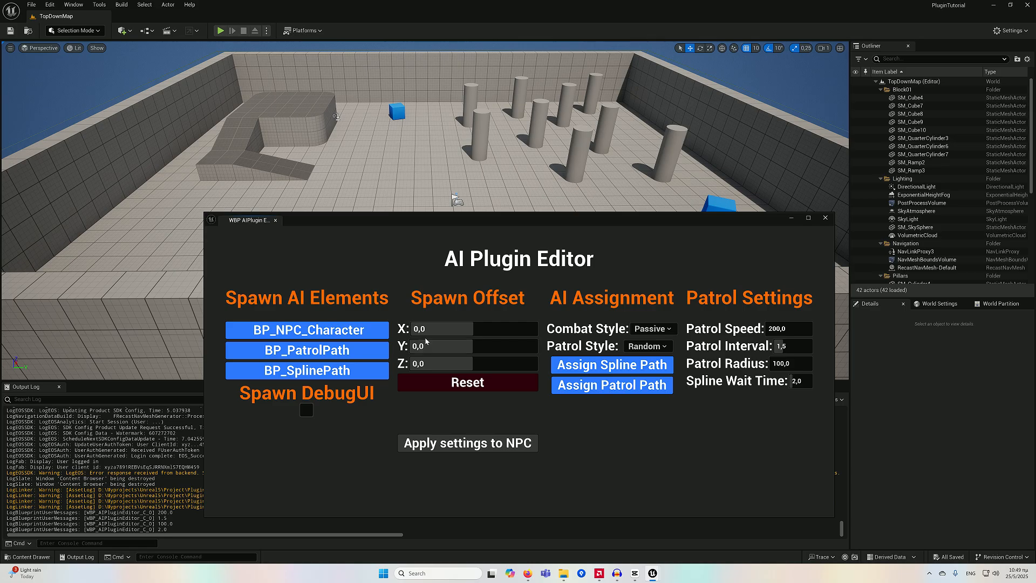
# Spawn a BP_NPC_Character with the AI Plugin Editor and focus the viewport on it by filtering the level's actors for NPC
pyautogui.click(346, 331)
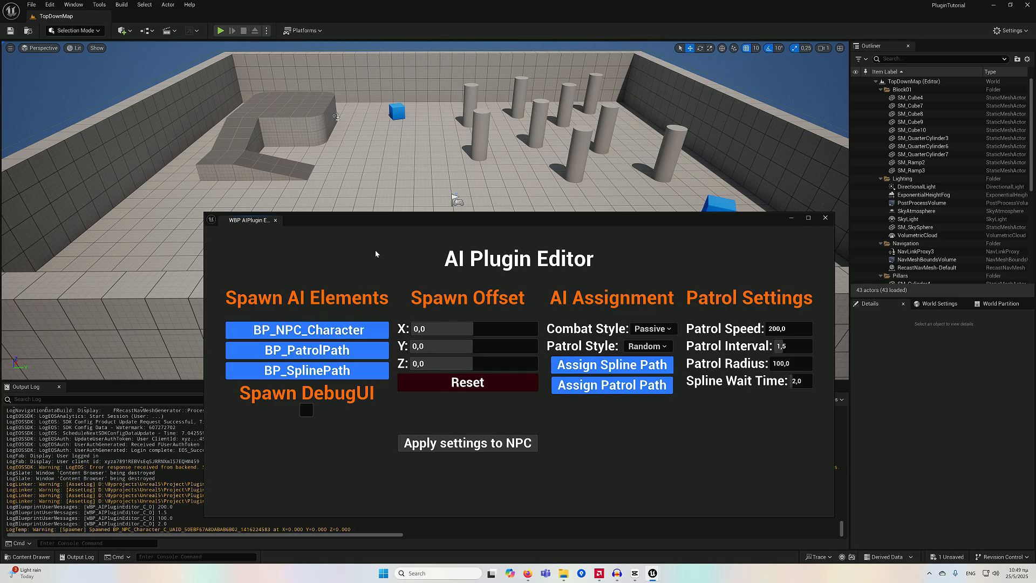
pyautogui.moveTo(378, 224); pyautogui.dragTo(384, 337)
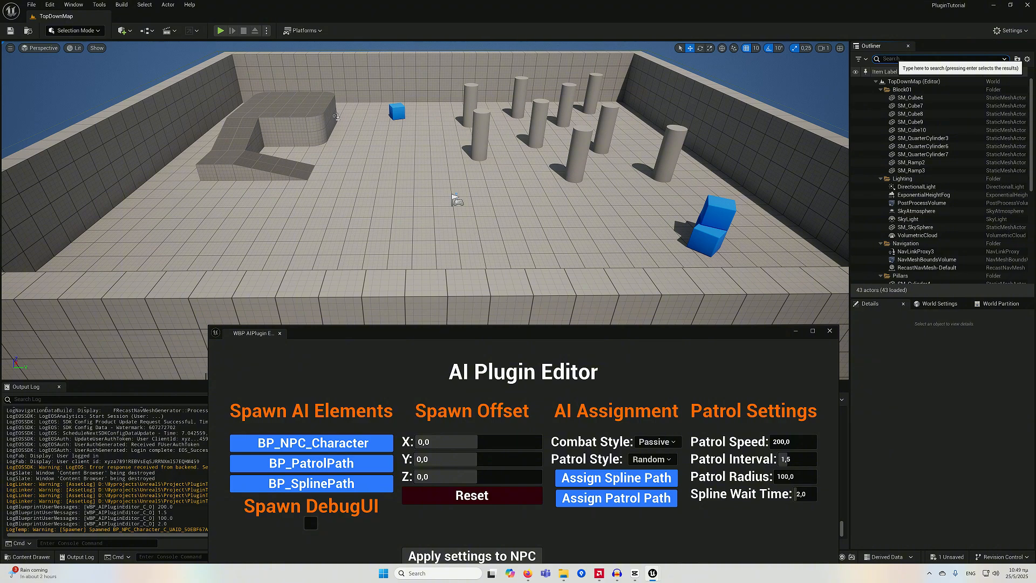
pyautogui.write('NPC')
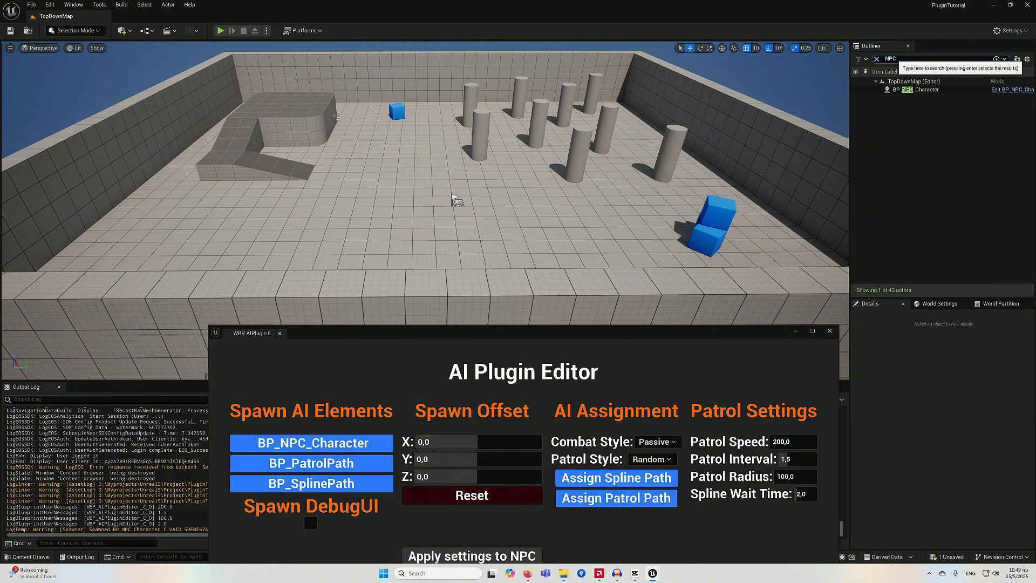
pyautogui.doubleClick(916, 89)
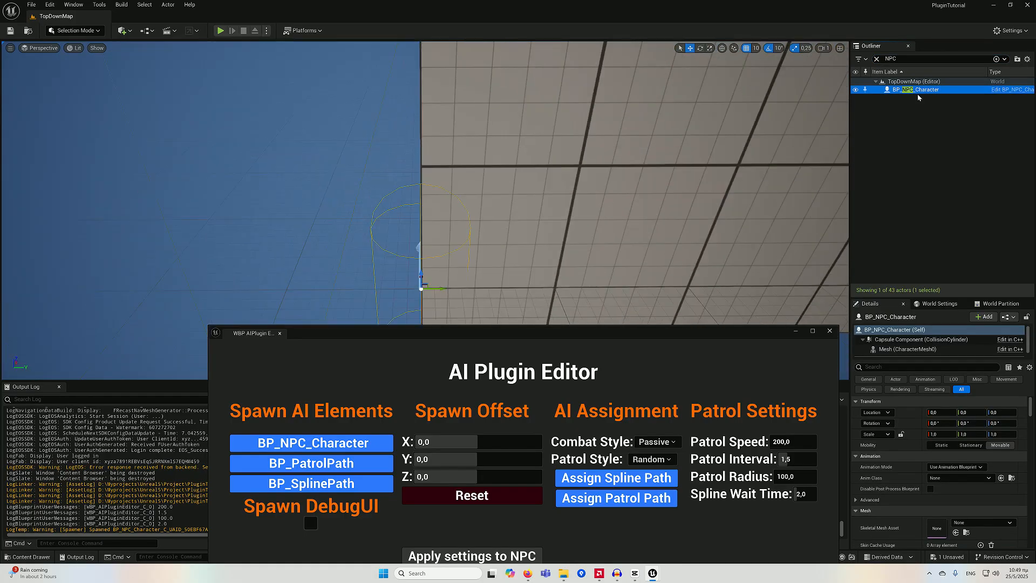
# Move BP_NPC_Character to about X 2130, Y 1660 on the open ground near the blue cube and snap it to the floor
pyautogui.keyDown('shift'); pyautogui.moveTo(448, 288); pyautogui.dragTo(636, 288); pyautogui.keyUp('shift')
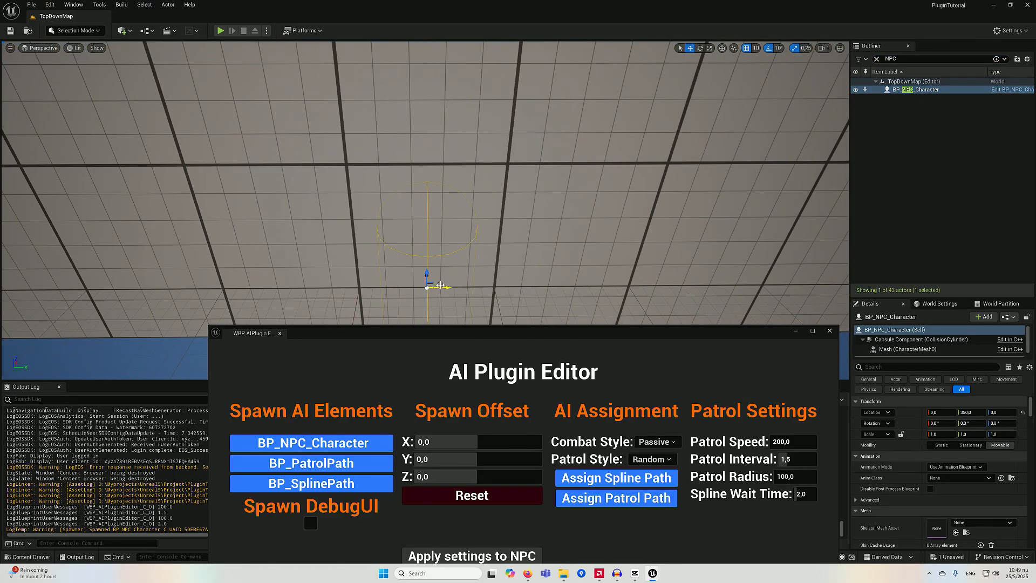
pyautogui.keyDown('shift'); pyautogui.moveTo(426, 275); pyautogui.dragTo(426, 339); pyautogui.keyUp('shift')
pyautogui.keyDown('shift'); pyautogui.moveTo(427, 274); pyautogui.dragTo(427, 229); pyautogui.keyUp('shift')
pyautogui.keyDown('shift'); pyautogui.moveTo(446, 286); pyautogui.dragTo(656, 286); pyautogui.keyUp('shift')
pyautogui.keyDown('alt'); pyautogui.moveTo(485, 267); pyautogui.dragTo(323, 274); pyautogui.keyUp('alt')
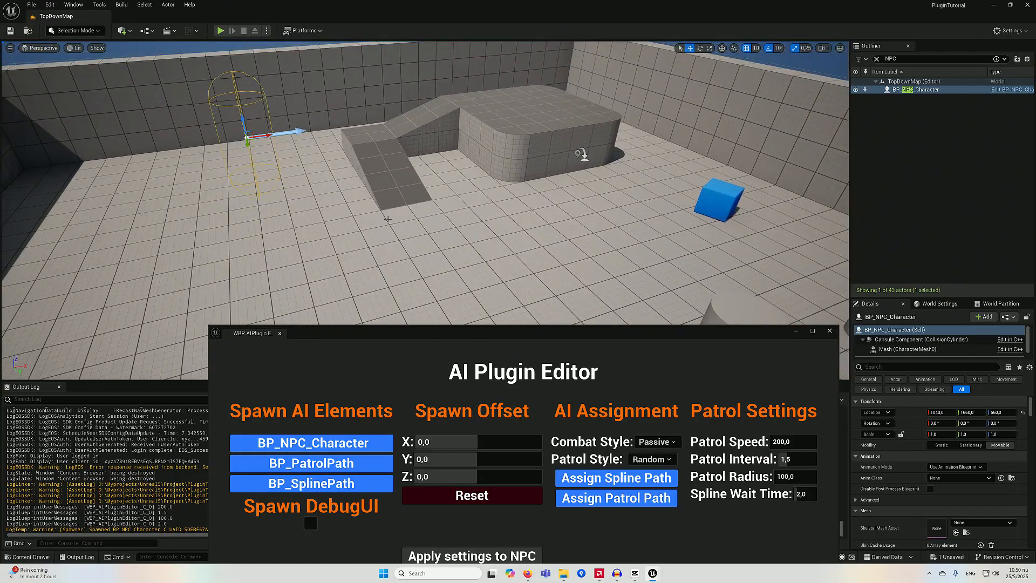
pyautogui.keyDown('shift'); pyautogui.moveTo(267, 133); pyautogui.dragTo(266, 133); pyautogui.keyUp('shift')
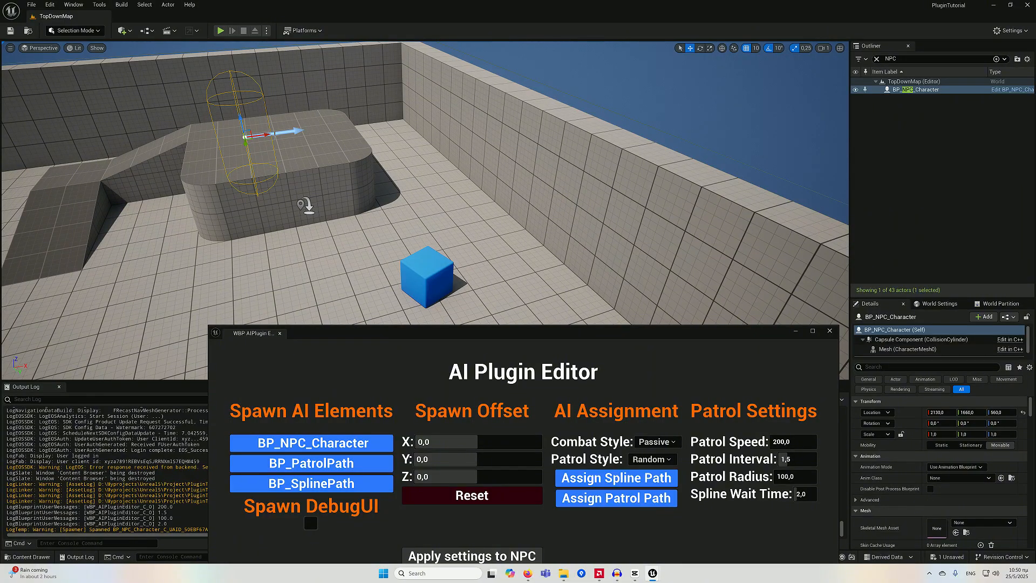
pyautogui.press('End')
pyautogui.moveTo(328, 275); pyautogui.dragTo(328, 275, button='right')
pyautogui.press('s')
pyautogui.press('w')
pyautogui.moveTo(295, 233); pyautogui.dragTo(295, 233, button='right')
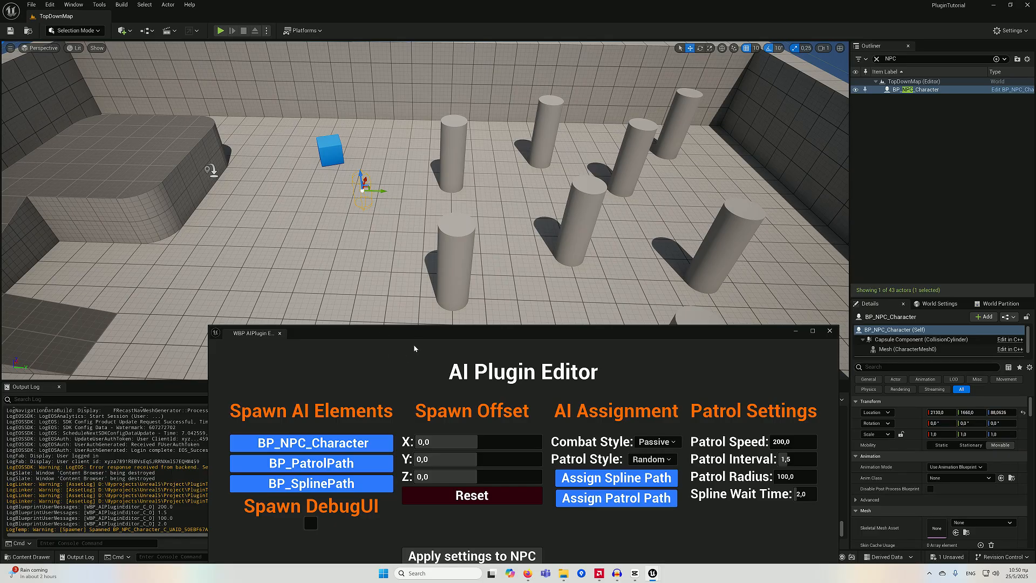
# Search all project content for ABP_ assets, moving the AI Plugin Editor window away from the results
pyautogui.moveTo(416, 329); pyautogui.dragTo(467, 384)
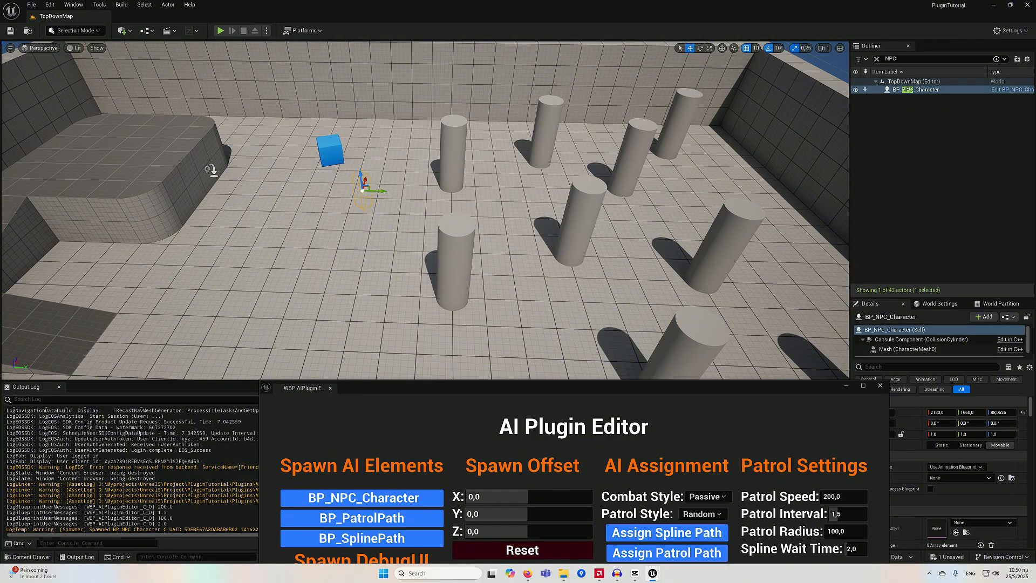
pyautogui.click(33, 556)
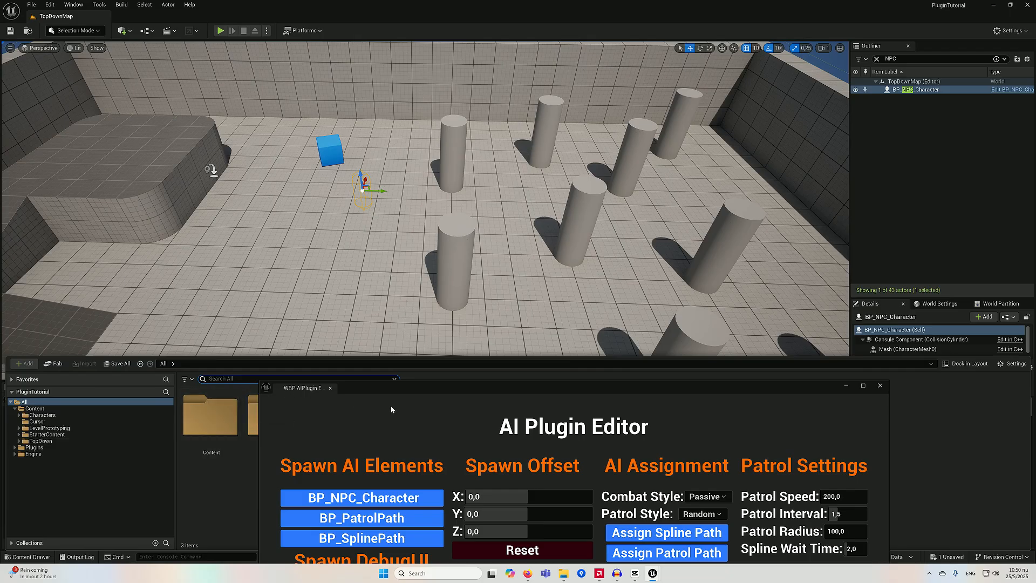
pyautogui.moveTo(400, 392); pyautogui.dragTo(470, 403)
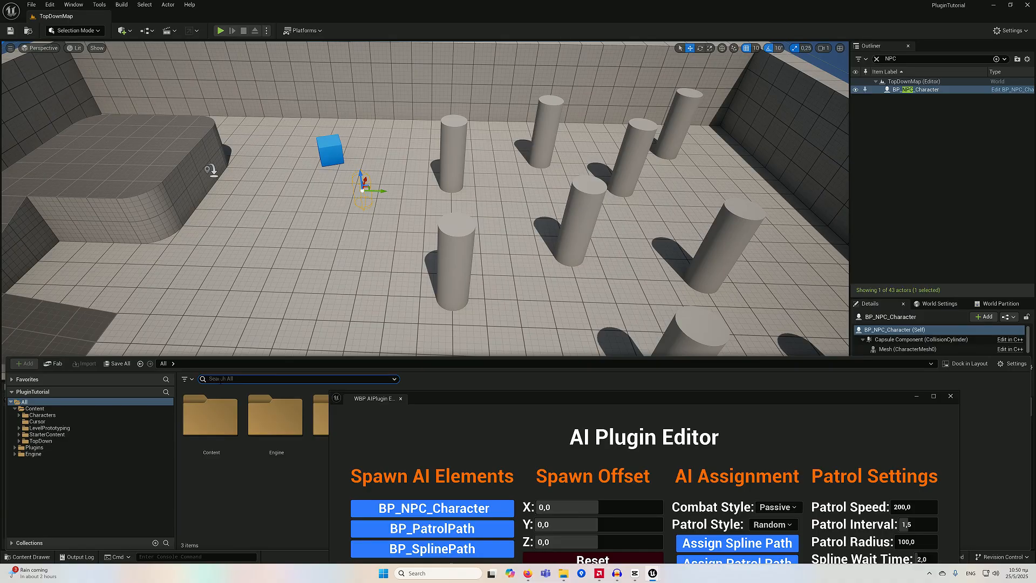
pyautogui.write('ABP_')
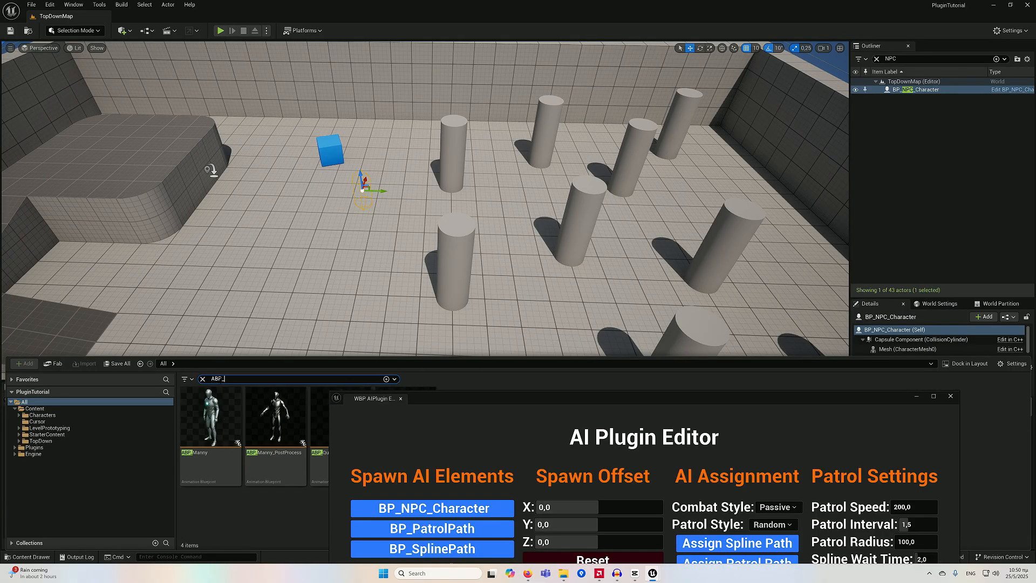
pyautogui.moveTo(440, 402); pyautogui.dragTo(527, 409)
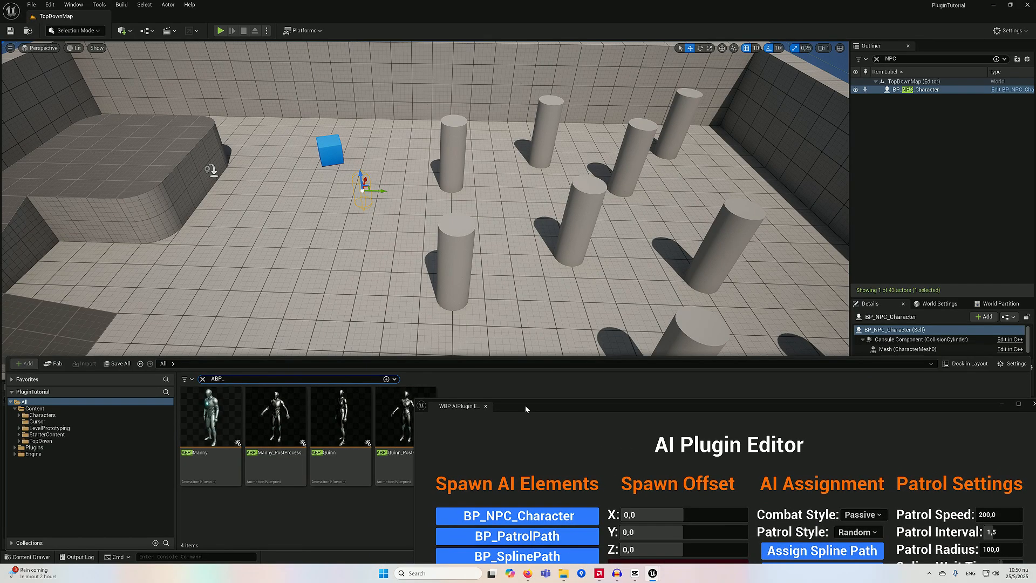
# Duplicate the ABP_Manny animation blueprint as ABP_NPC and open the copy docked beside the TopDownMap level
pyautogui.click(210, 432)
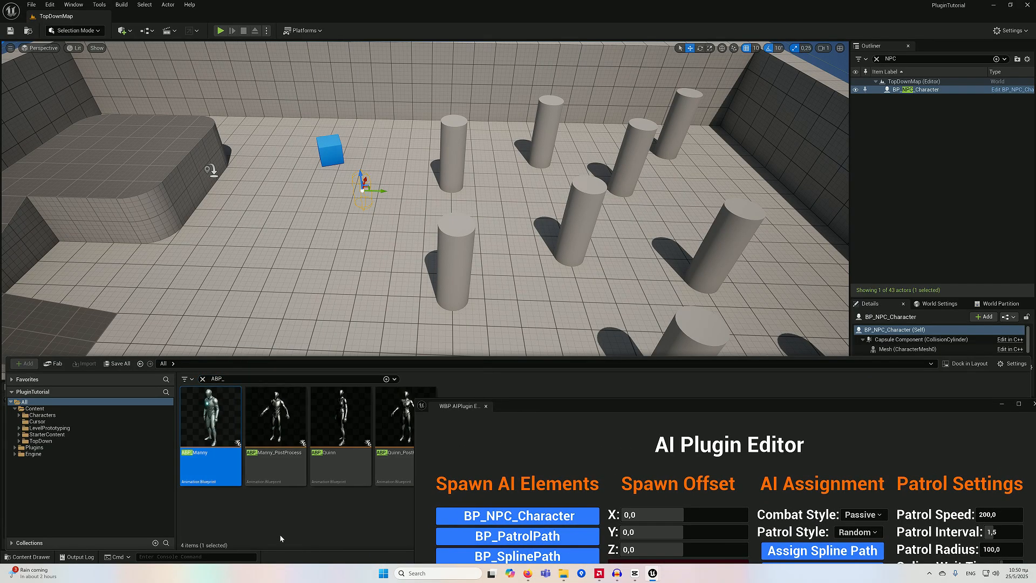
pyautogui.hotkey('ctrl', 'd')
pyautogui.write('ABP_NPC')
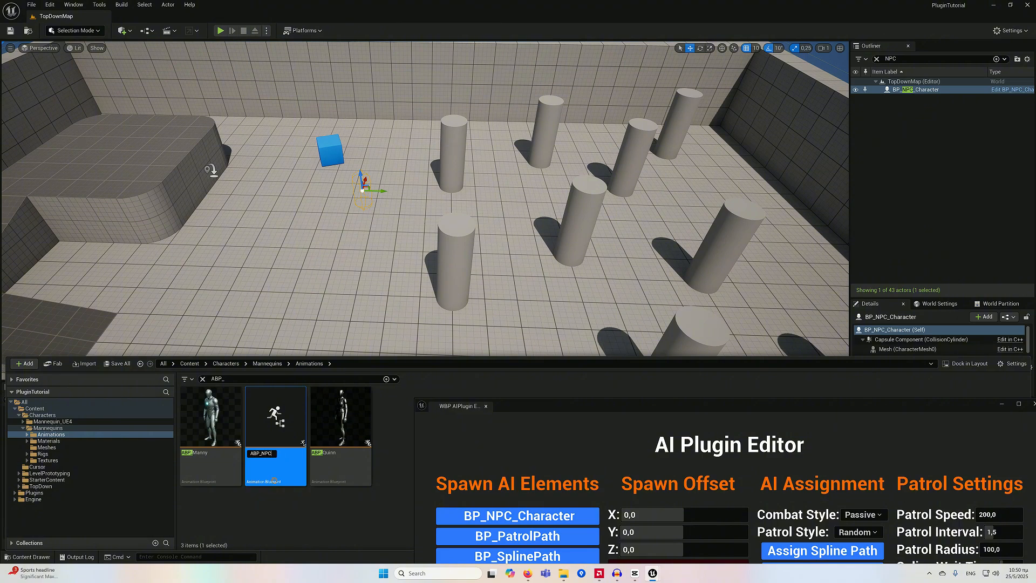
pyautogui.press('Return')
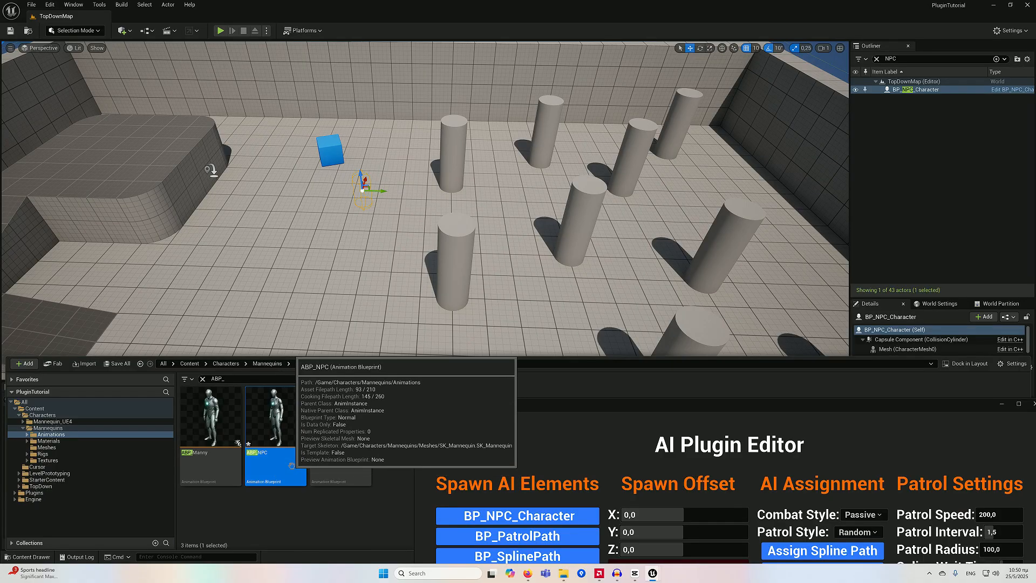
pyautogui.doubleClick(293, 465)
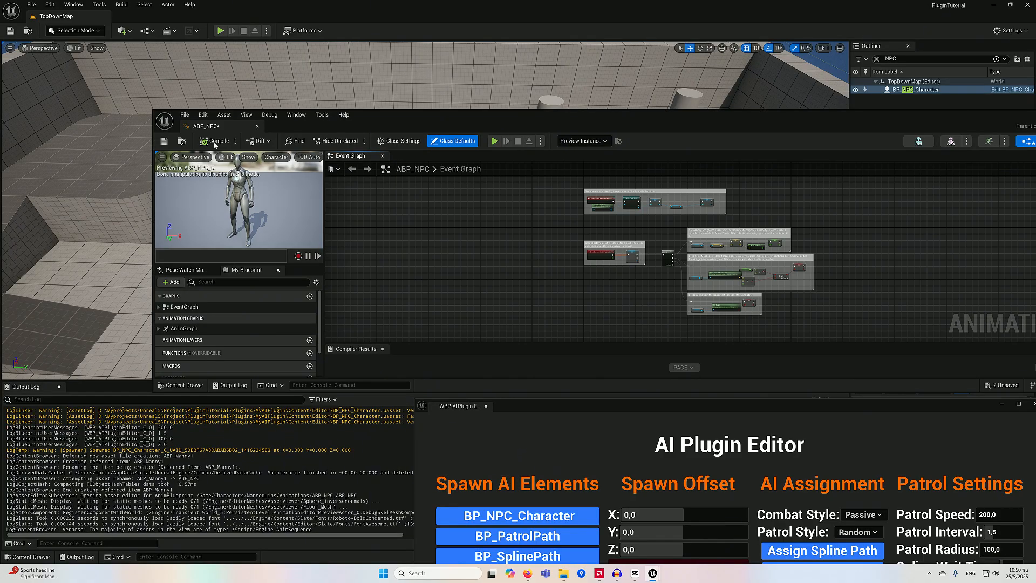
pyautogui.moveTo(195, 130); pyautogui.dragTo(153, 23)
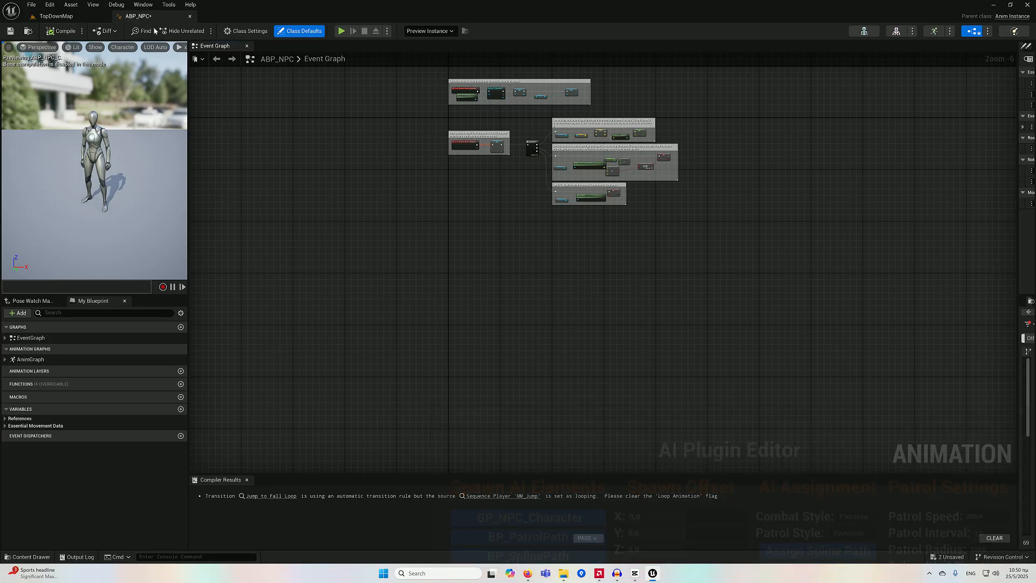
# Delete the Cast To Character, Character Movement and both SET nodes from the Event Blueprint Initialize Animation group
pyautogui.scroll(5, 438, 229)
pyautogui.moveTo(438, 230); pyautogui.dragTo(445, 373, button='right')
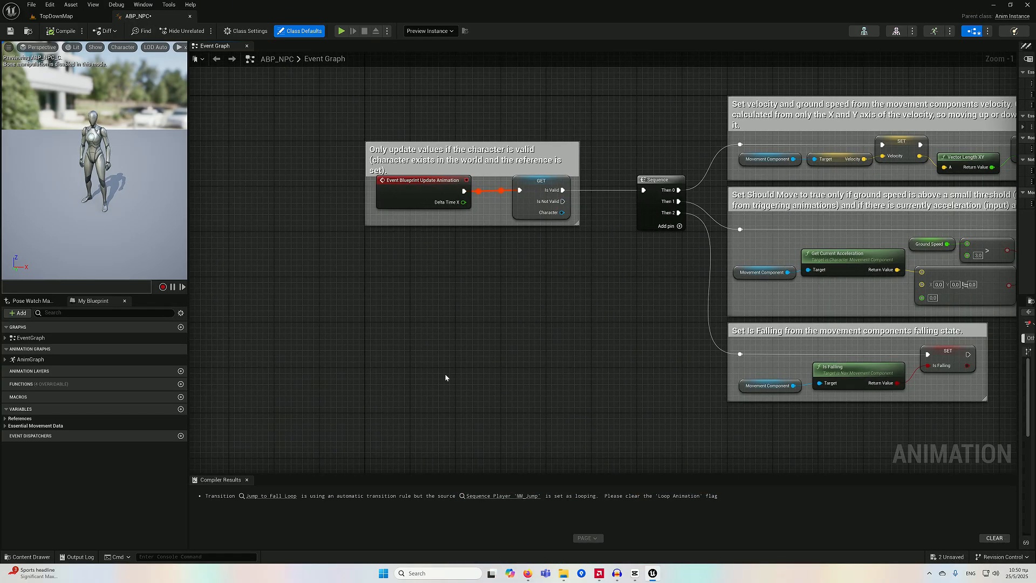
pyautogui.scroll(1, 609, 288)
pyautogui.moveTo(610, 288); pyautogui.dragTo(528, 448, button='right')
pyautogui.moveTo(524, 248); pyautogui.dragTo(475, 294, button='right')
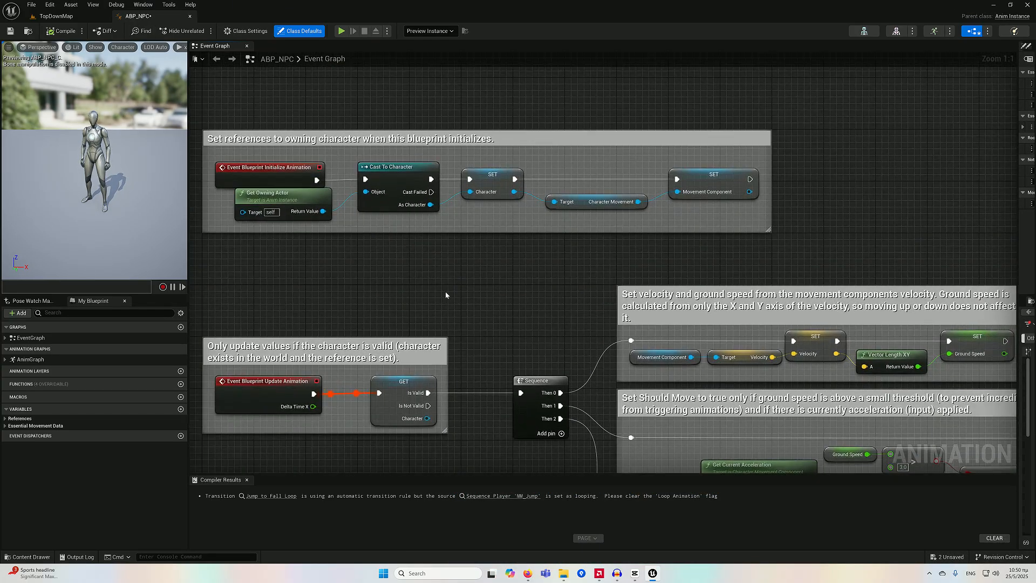
pyautogui.scroll(-1, 435, 291)
pyautogui.moveTo(362, 171); pyautogui.dragTo(720, 221)
pyautogui.press('Delete')
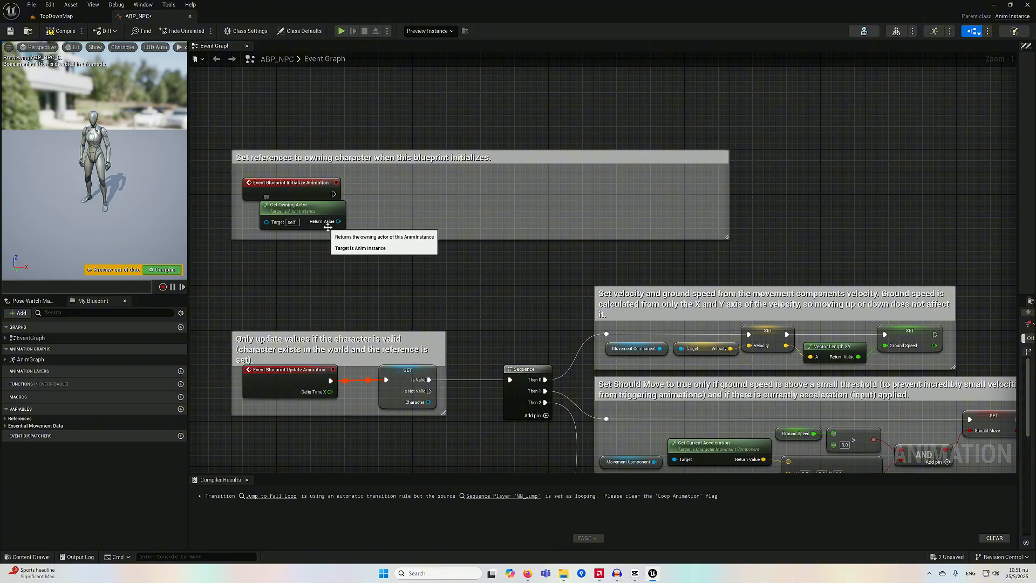
# Add a Cast To BP_NPC_Character node fed by Get Owning Actor and connect it to Event Blueprint Initialize Animation
pyautogui.moveTo(339, 221); pyautogui.dragTo(381, 198)
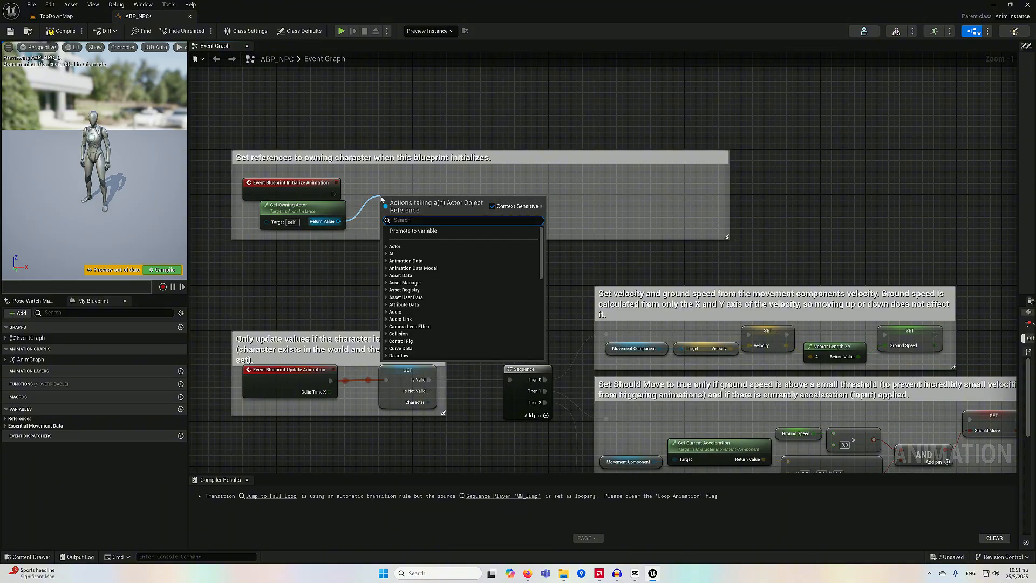
pyautogui.write('cast')
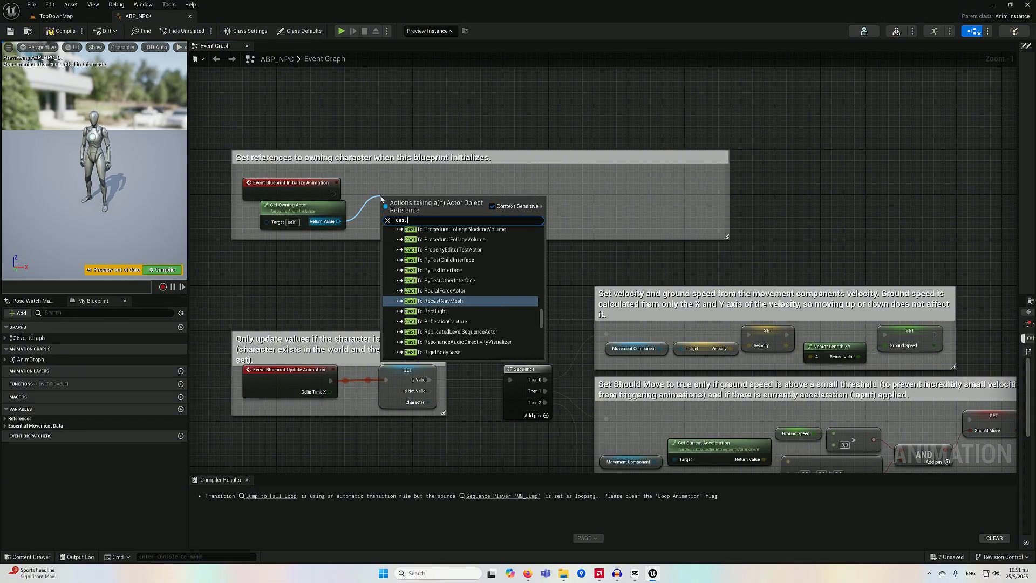
pyautogui.write(' NPC')
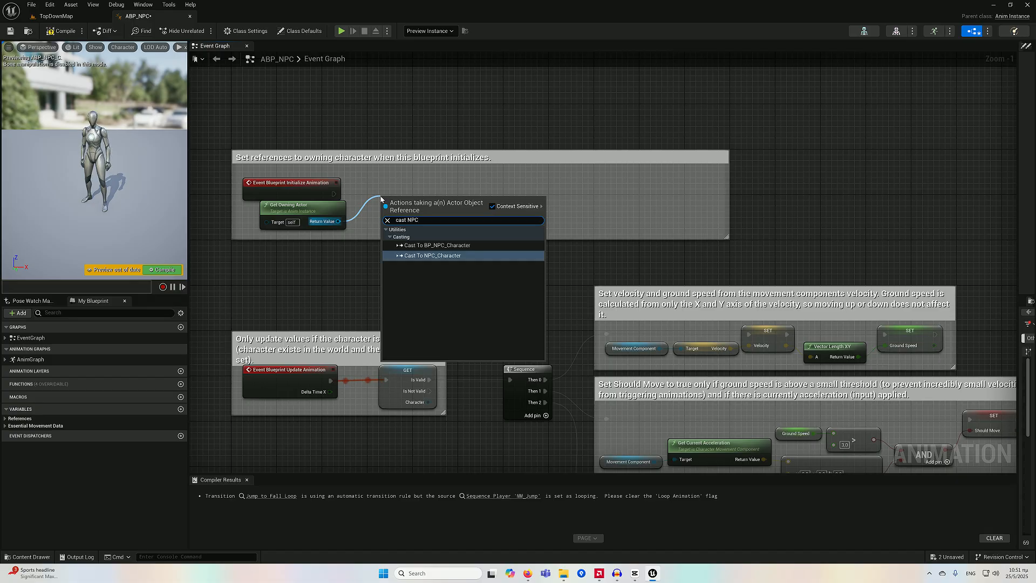
pyautogui.click(436, 245)
pyautogui.moveTo(422, 206); pyautogui.dragTo(410, 194)
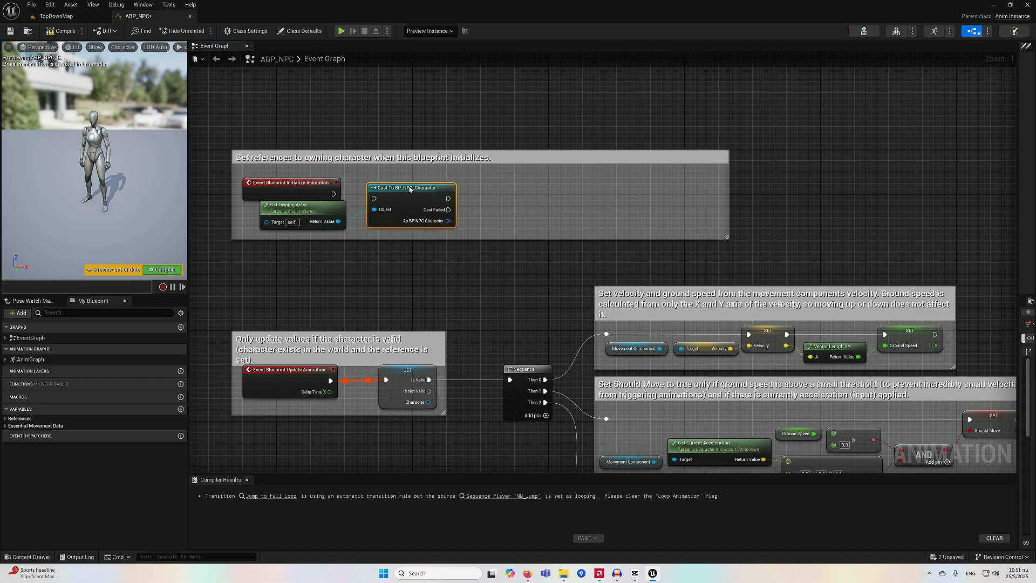
pyautogui.moveTo(334, 194); pyautogui.dragTo(385, 179)
# Promote the cast's As BP NPC Character output to a variable and place its SET node beside the cast
pyautogui.rightClick(432, 219)
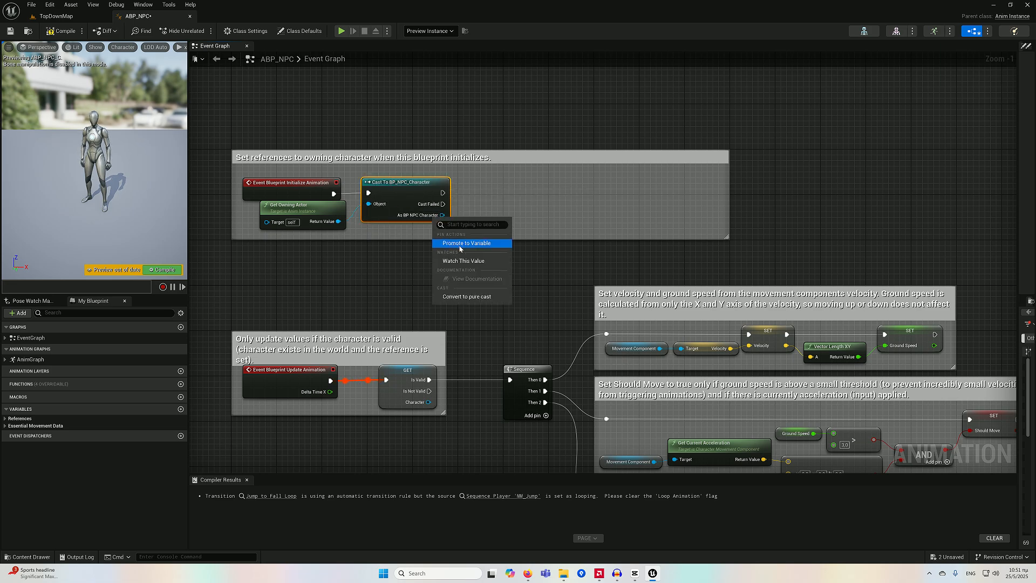
pyautogui.click(465, 245)
pyautogui.moveTo(527, 180); pyautogui.dragTo(493, 186)
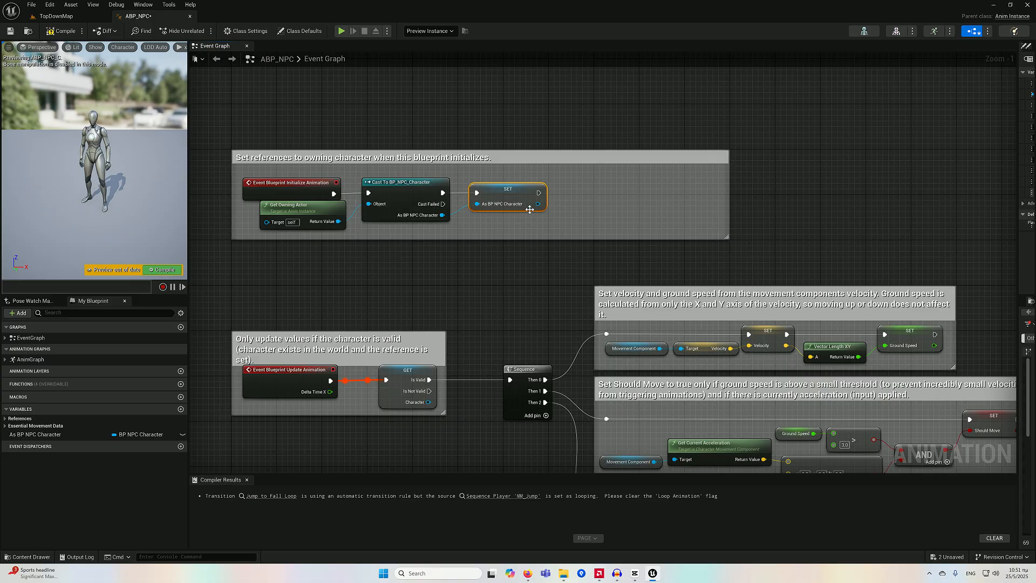
# Get Initial Patrol Speed from the NPC reference, promote it to a variable and chain its SET node after the character SET
pyautogui.moveTo(538, 204); pyautogui.dragTo(562, 225)
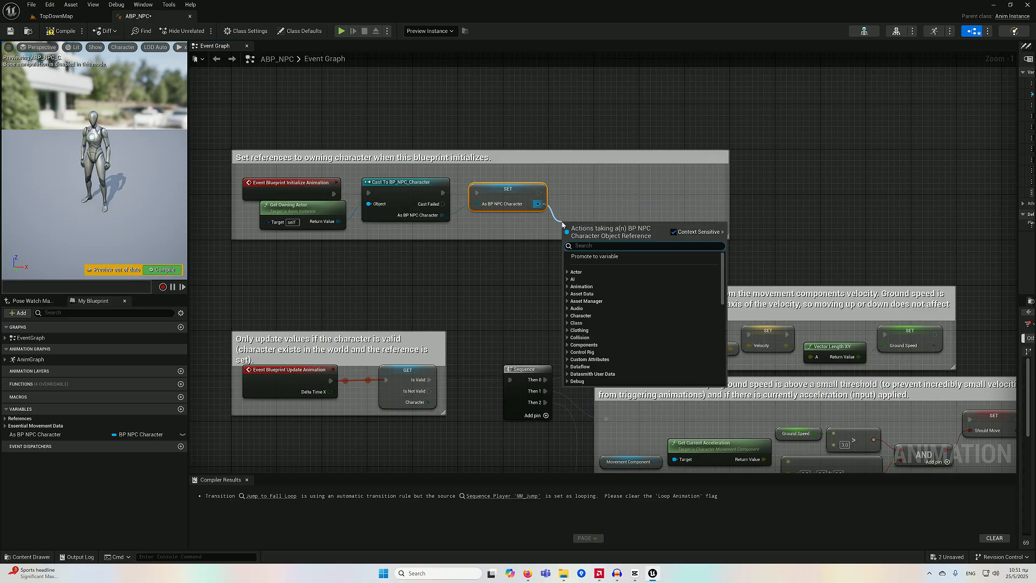
pyautogui.write('initial')
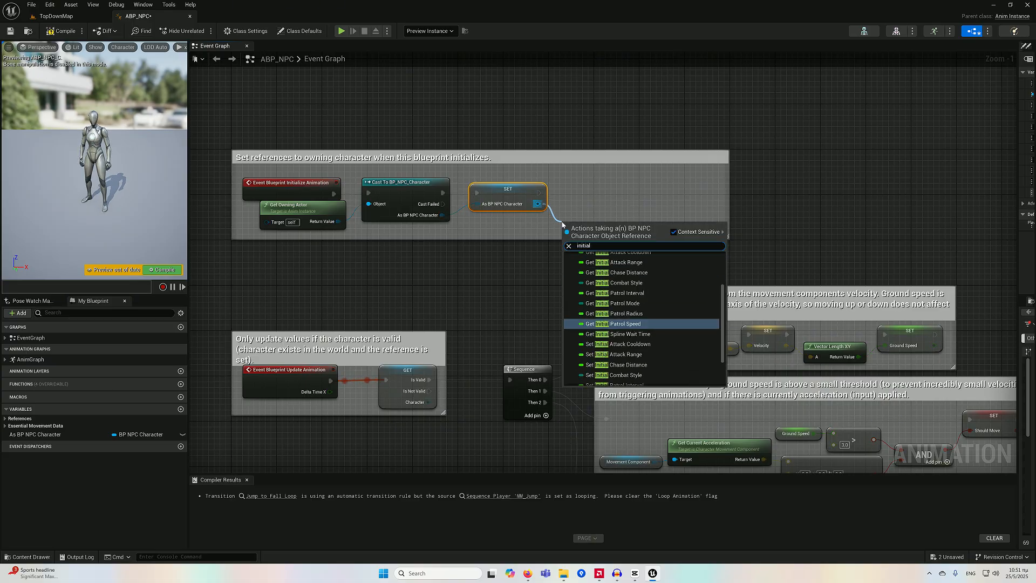
pyautogui.click(616, 322)
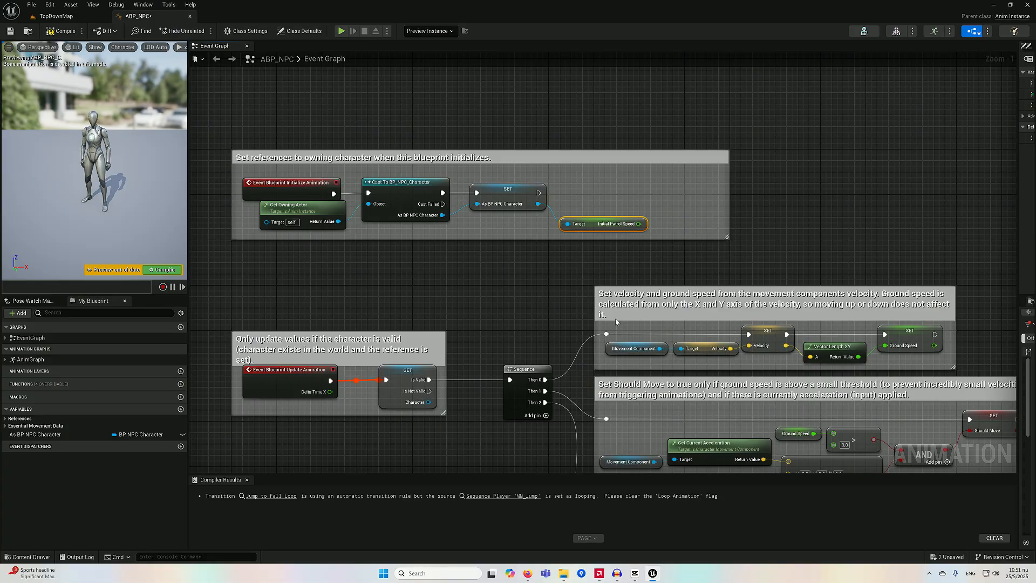
pyautogui.rightClick(640, 223)
pyautogui.click(670, 248)
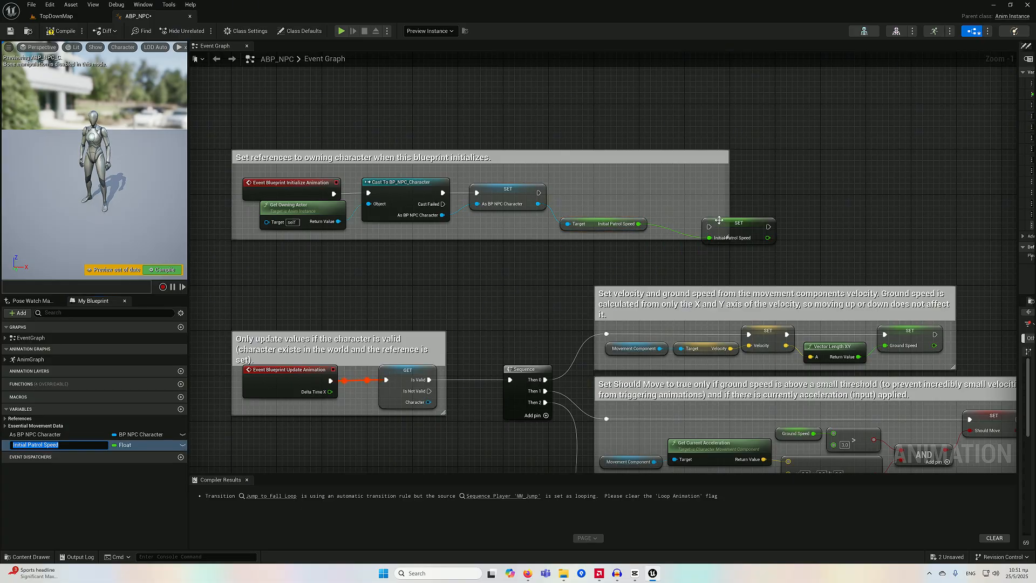
pyautogui.moveTo(719, 220); pyautogui.dragTo(540, 193)
# Rename the new Initial Patrol Speed float variable to speed
pyautogui.click(35, 448)
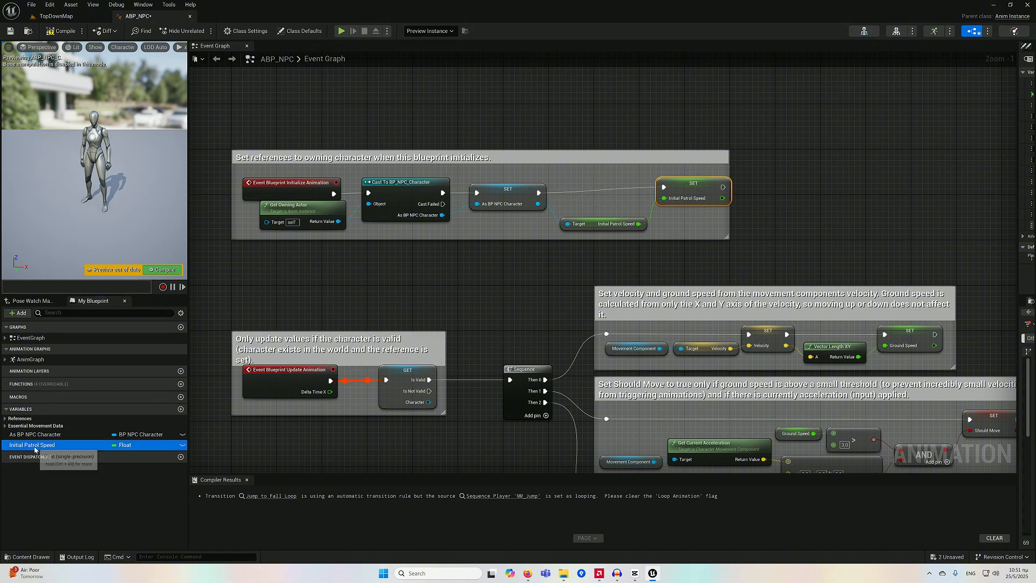
pyautogui.click(35, 445)
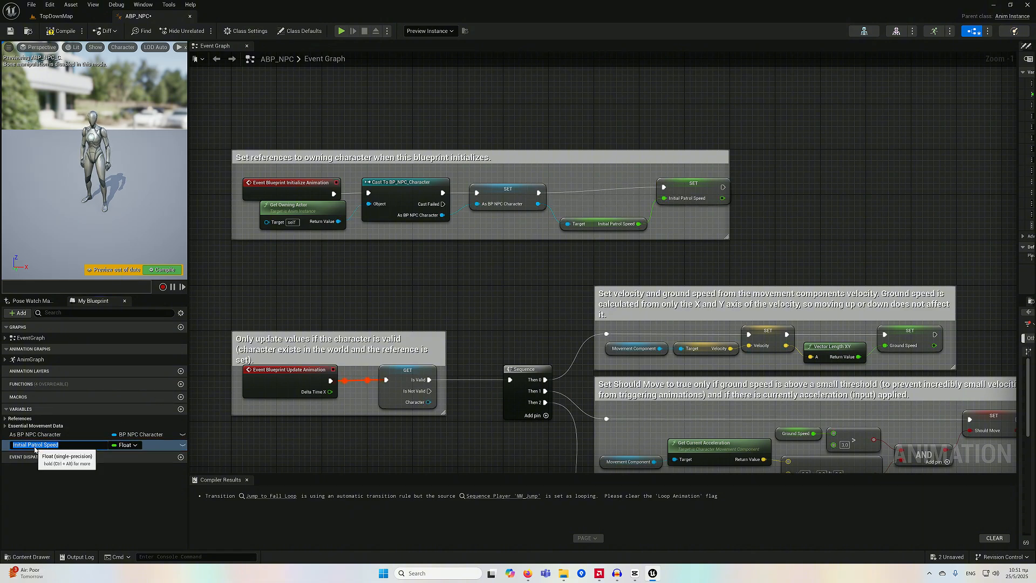
pyautogui.write('sp')
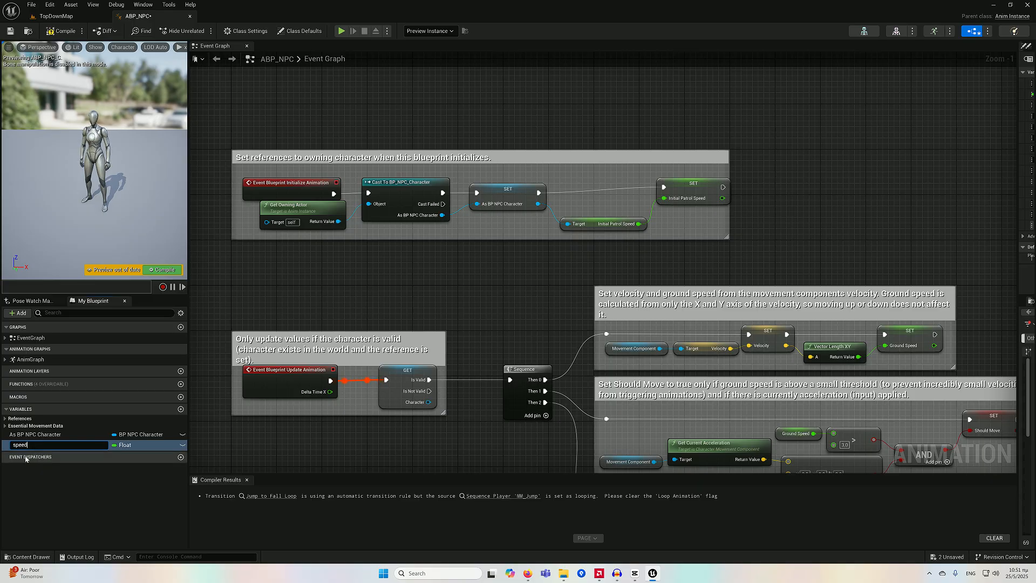
pyautogui.press('Return')
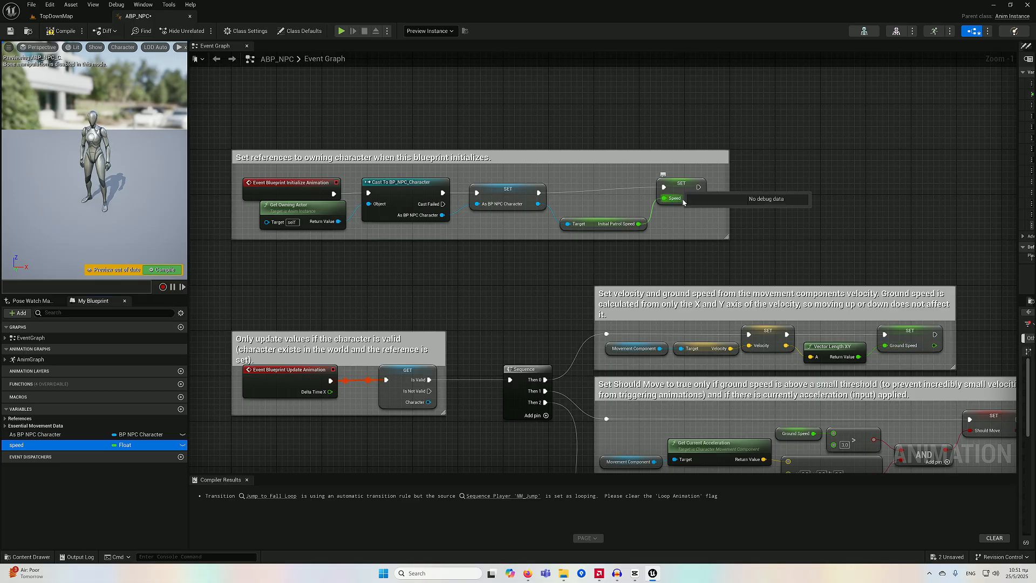
# Delete the validated Character GET node and move the Event Blueprint Update Animation group farther from the Sequence node
pyautogui.moveTo(470, 306); pyautogui.dragTo(456, 205, button='right')
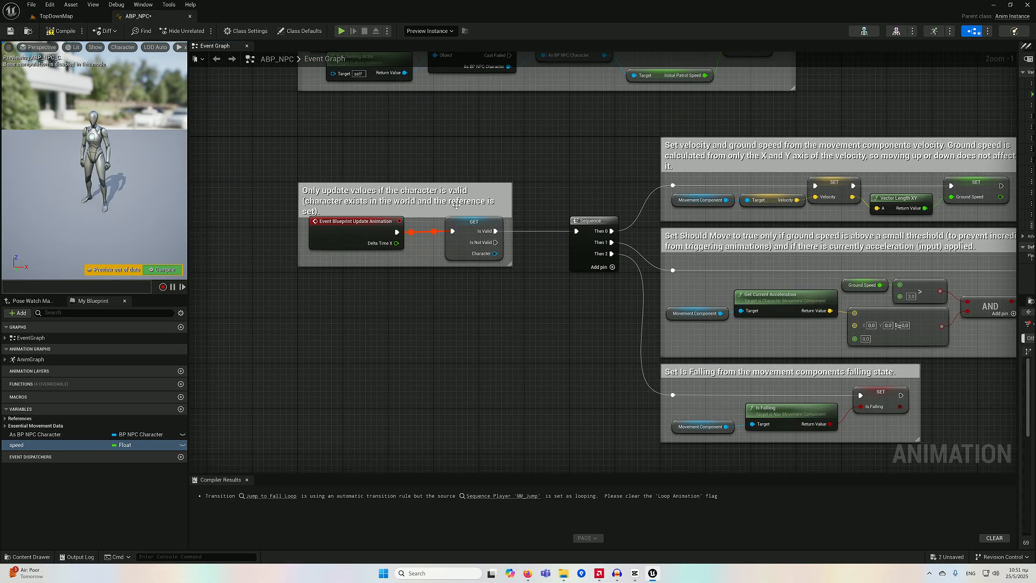
pyautogui.click(470, 217)
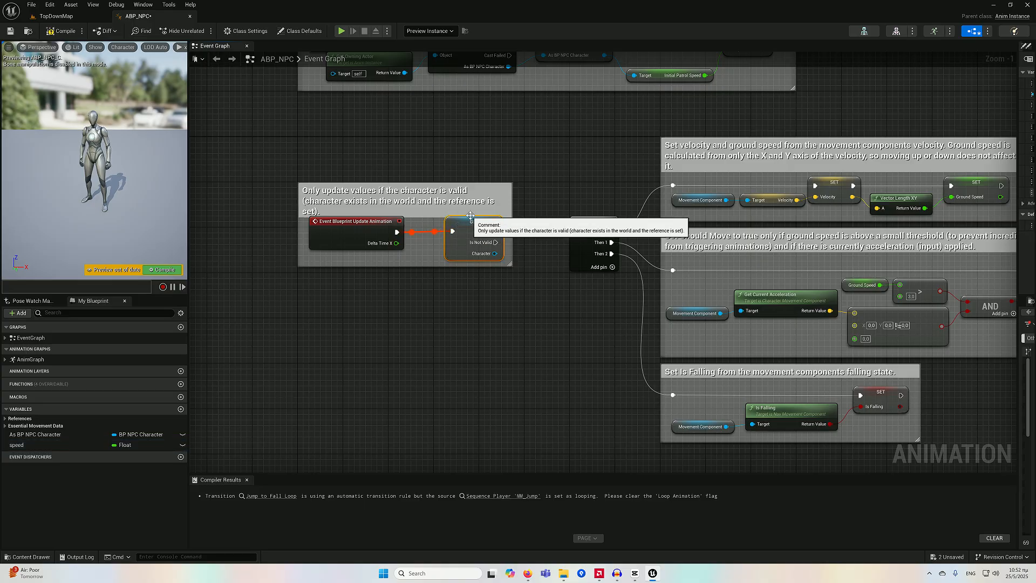
pyautogui.press('Delete')
pyautogui.moveTo(263, 154); pyautogui.dragTo(555, 296)
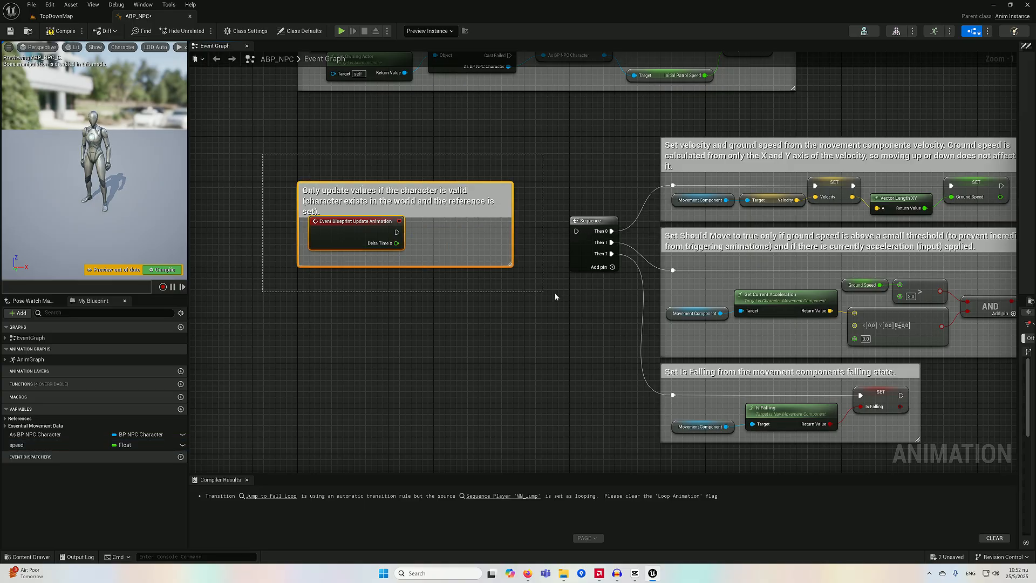
pyautogui.moveTo(409, 195); pyautogui.dragTo(291, 200)
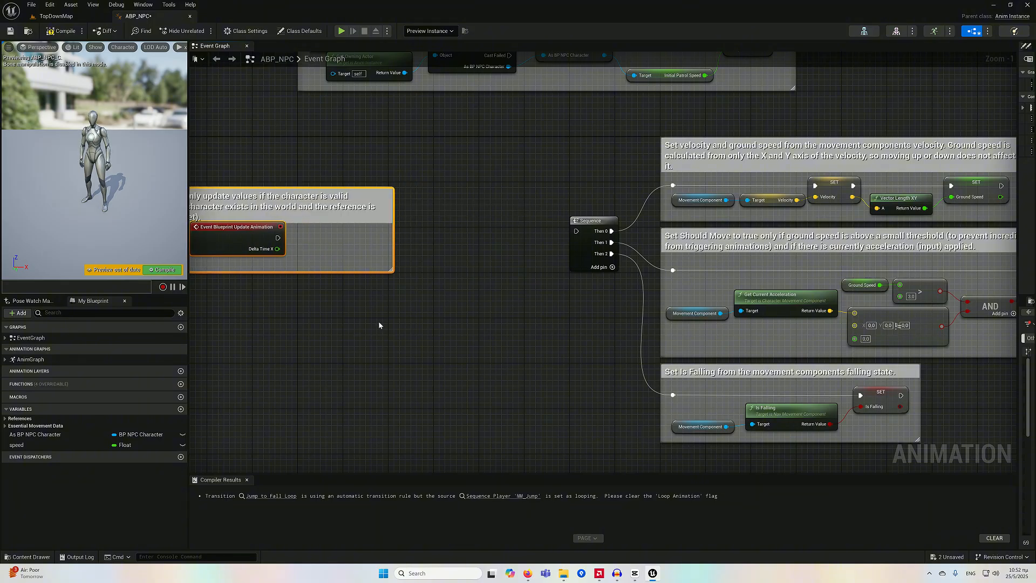
# Move the Event Blueprint Update Animation comment group farther away to leave room for new nodes before the Sequence node
pyautogui.moveTo(379, 326); pyautogui.dragTo(618, 305, button='right')
pyautogui.moveTo(539, 218); pyautogui.dragTo(403, 219)
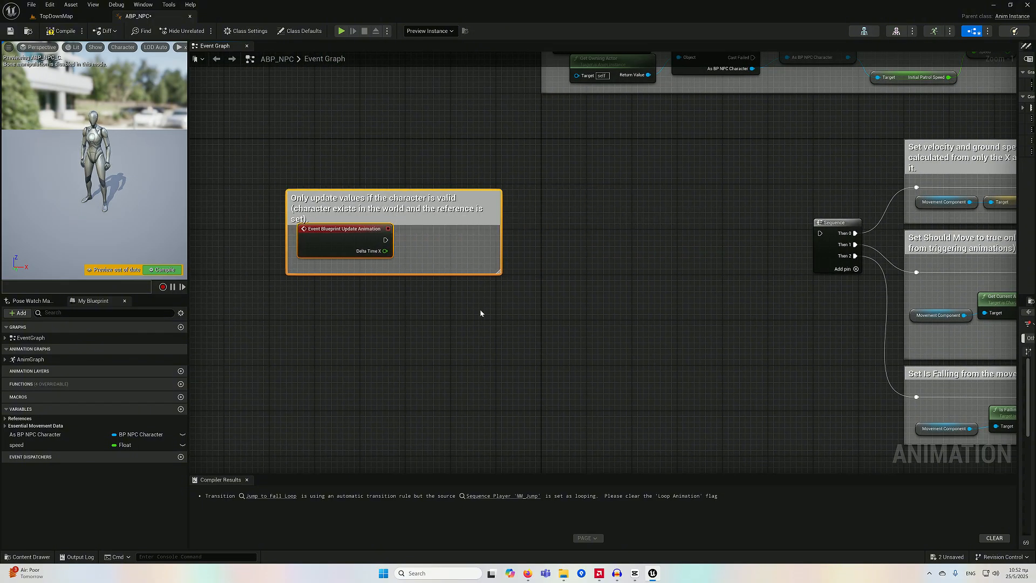
pyautogui.moveTo(480, 313); pyautogui.dragTo(497, 303, button='right')
# Add a validated GET of As BP NPC Character executed from Event Blueprint Update Animation, and widen the comment box around it
pyautogui.moveTo(65, 435); pyautogui.dragTo(450, 232)
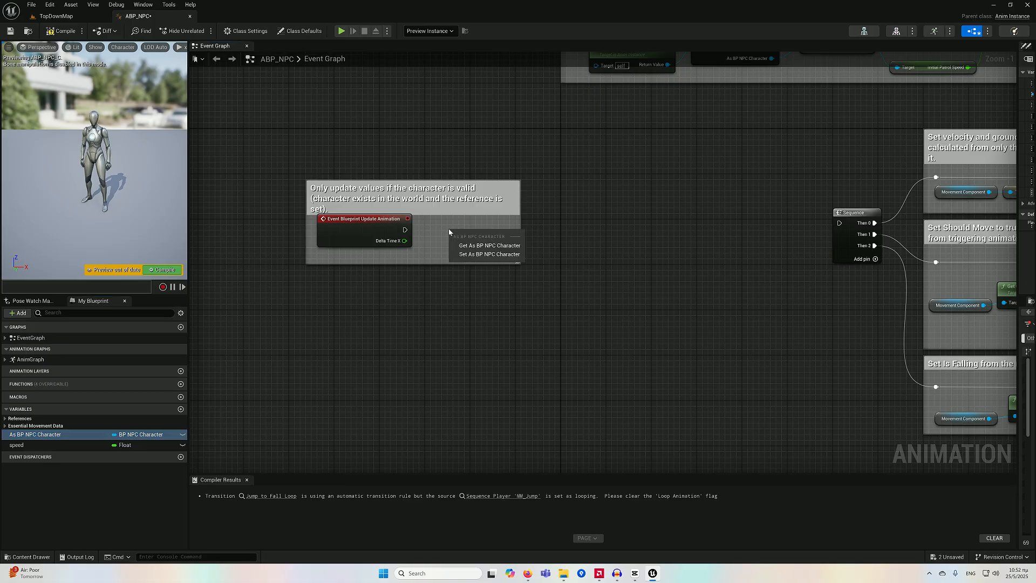
pyautogui.click(482, 247)
pyautogui.rightClick(483, 234)
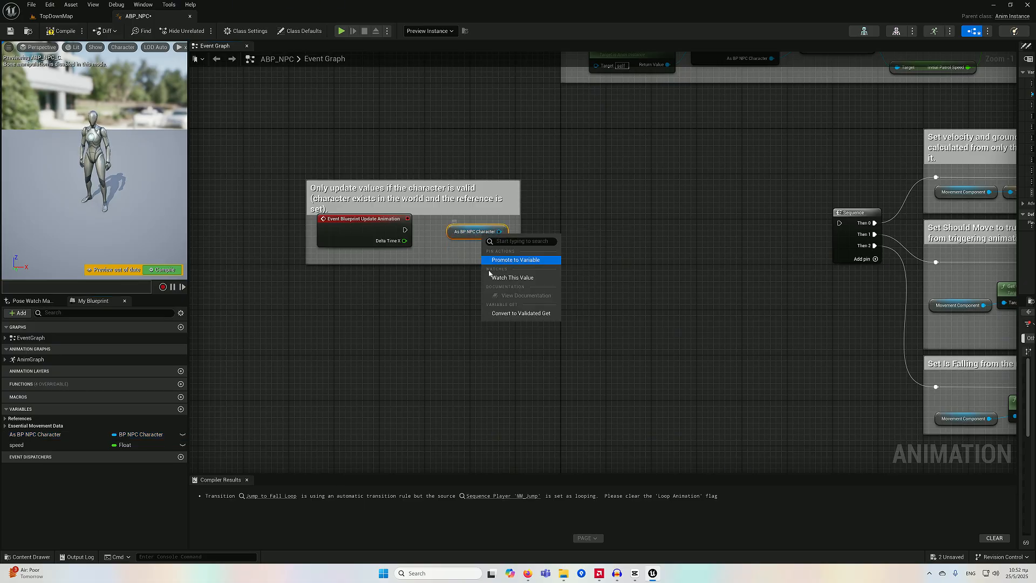
pyautogui.click(514, 314)
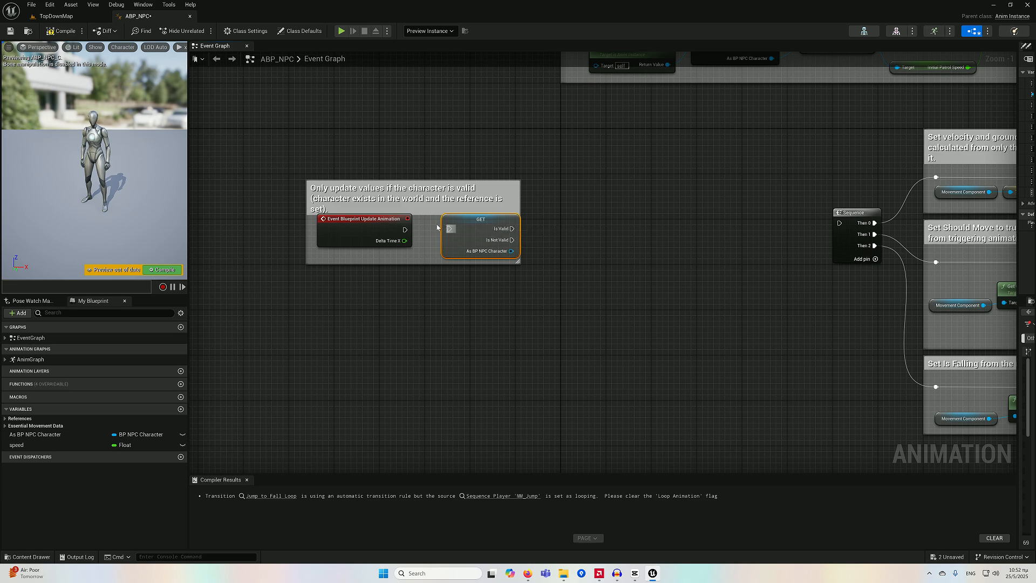
pyautogui.moveTo(405, 229); pyautogui.dragTo(450, 229)
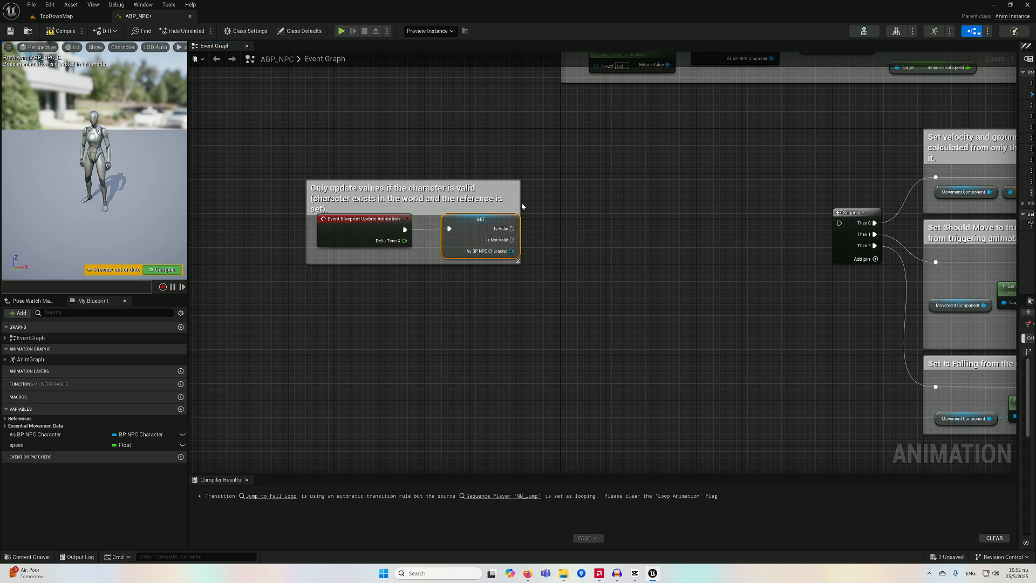
pyautogui.moveTo(522, 206); pyautogui.dragTo(548, 209)
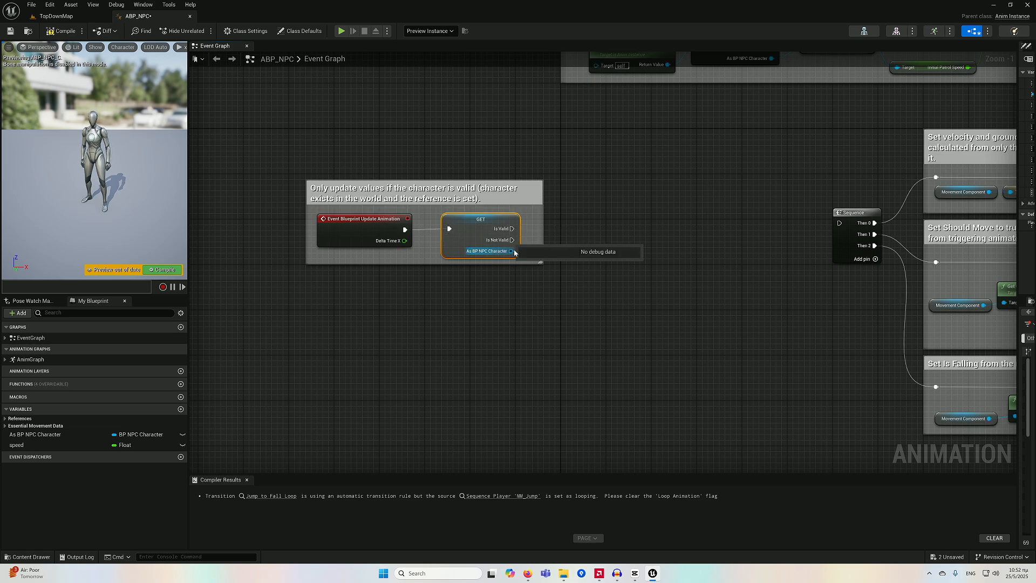
# Add a Get AIController node with the validated As BP NPC Character reference as its controlled actor
pyautogui.moveTo(511, 251); pyautogui.dragTo(568, 293)
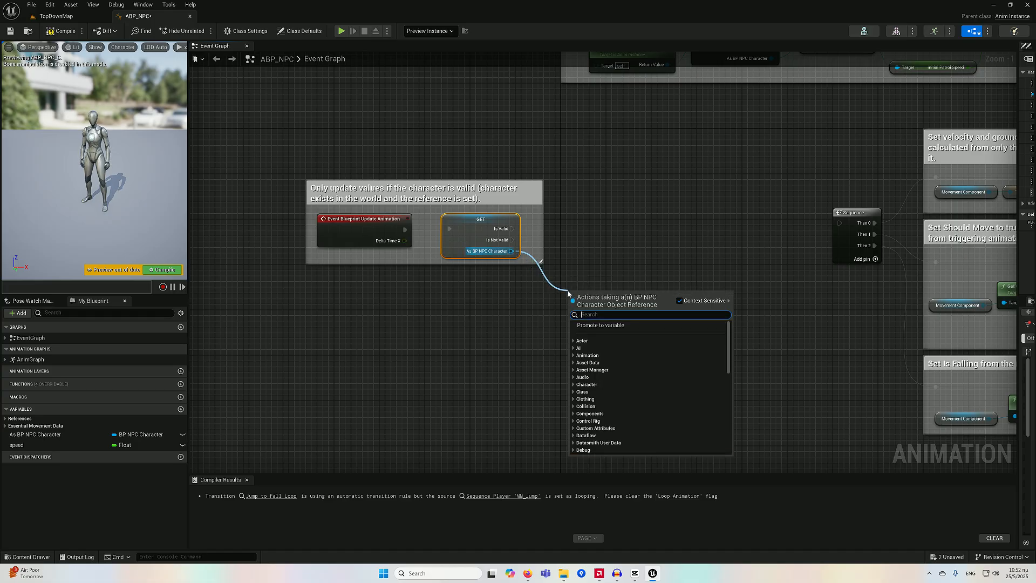
pyautogui.write('get AIC')
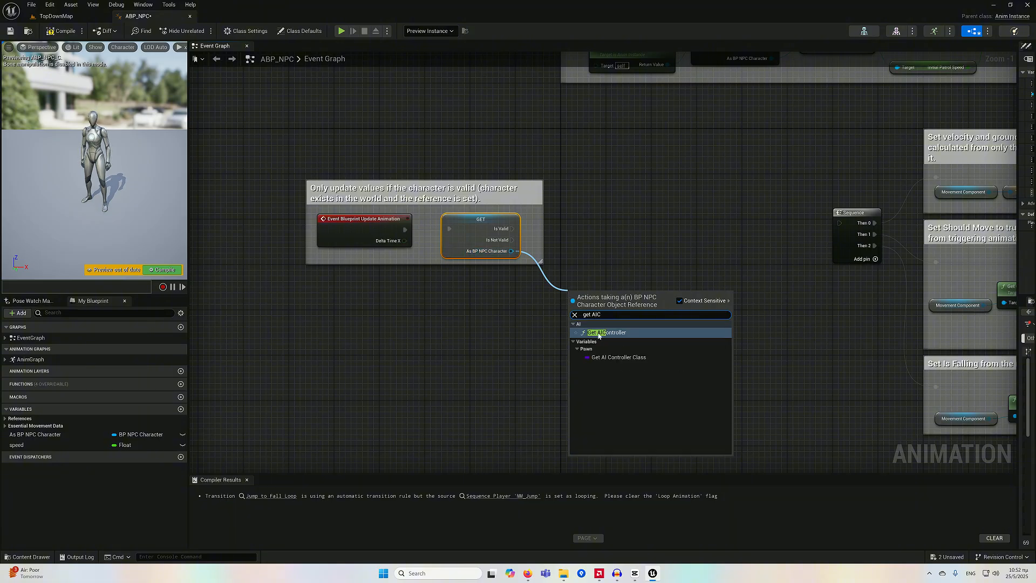
pyautogui.press('Return')
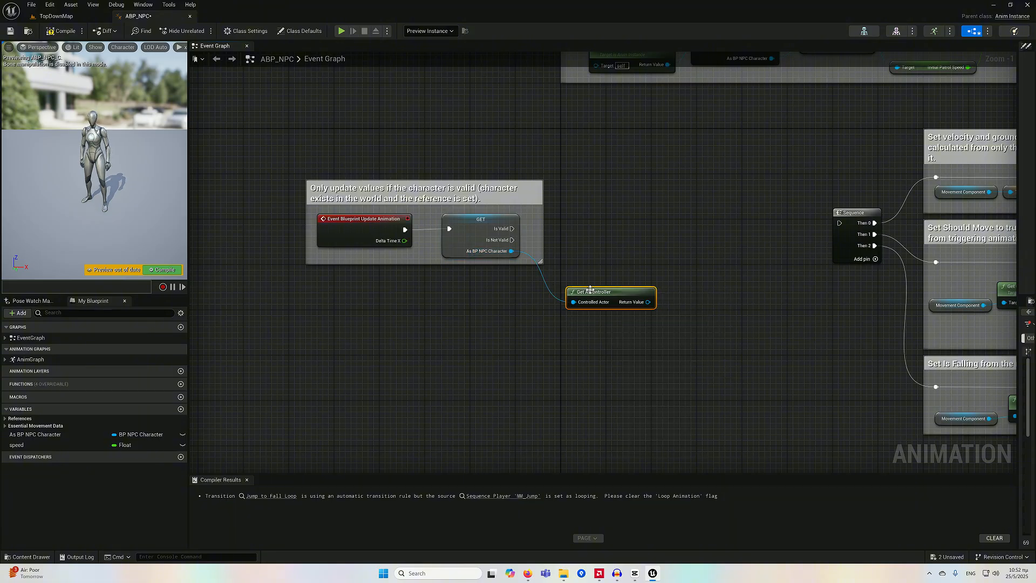
# Cast the Get AIController return value to MyAIController, execute the cast from Is Valid and align it with the GET node
pyautogui.moveTo(603, 278); pyautogui.dragTo(665, 233)
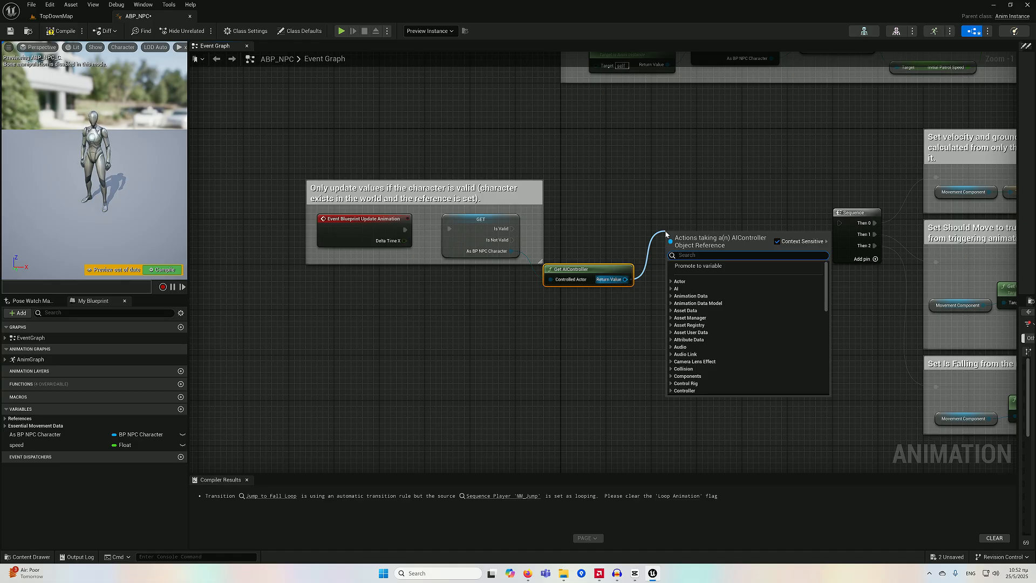
pyautogui.write('cast M')
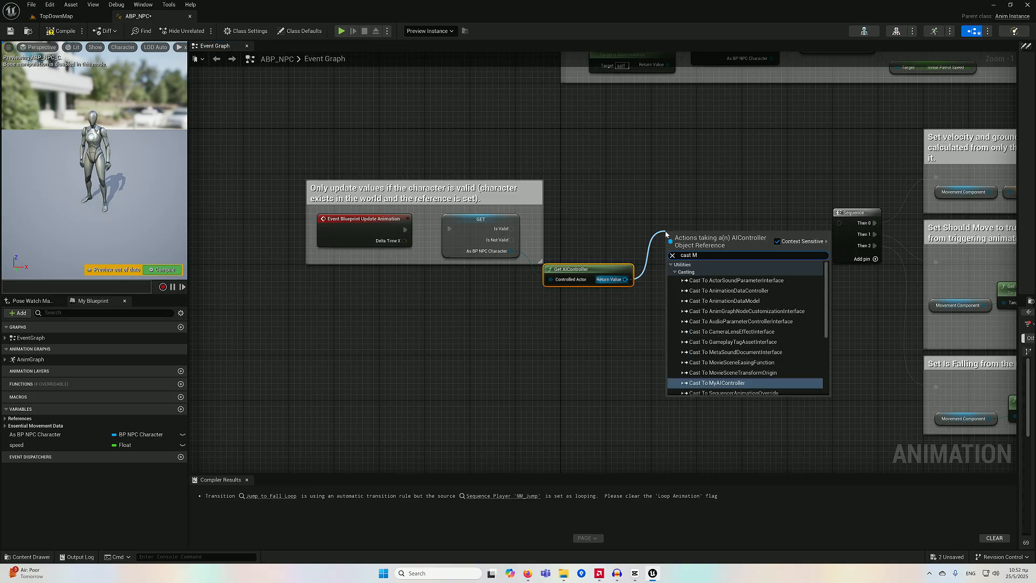
pyautogui.write('Y')
pyautogui.press('Return')
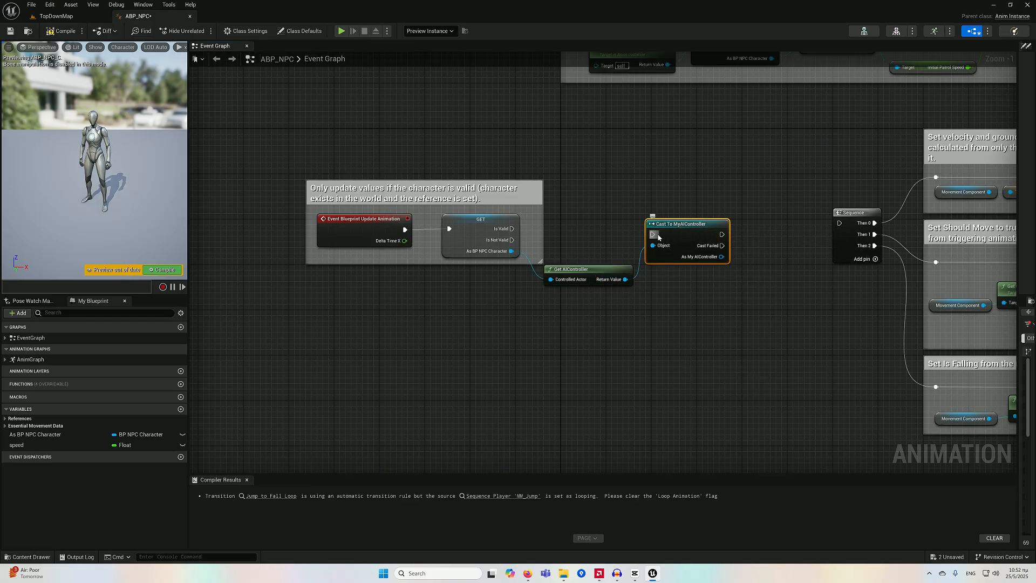
pyautogui.moveTo(653, 234); pyautogui.dragTo(513, 229)
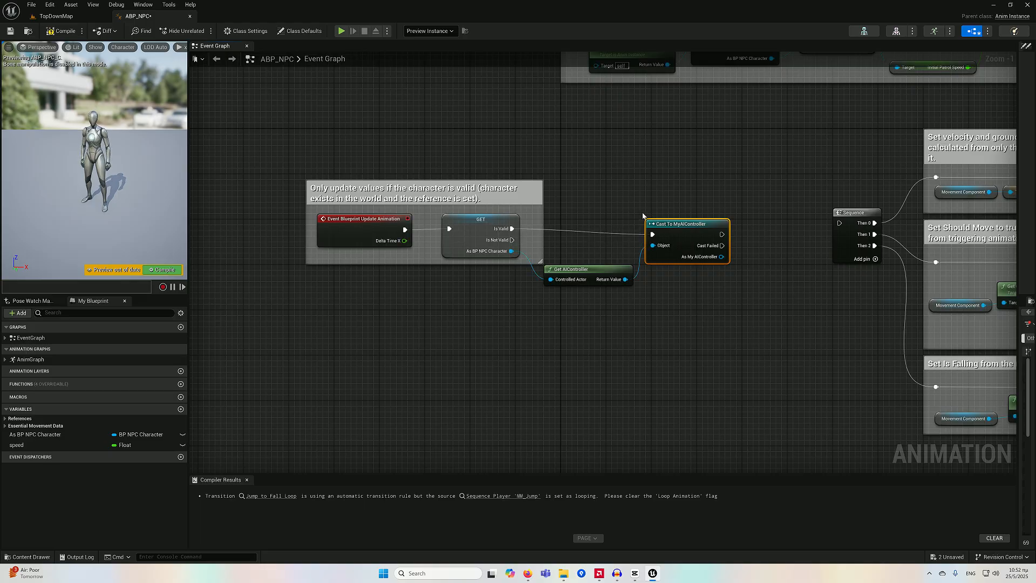
pyautogui.moveTo(661, 218); pyautogui.dragTo(652, 214)
pyautogui.click(655, 229)
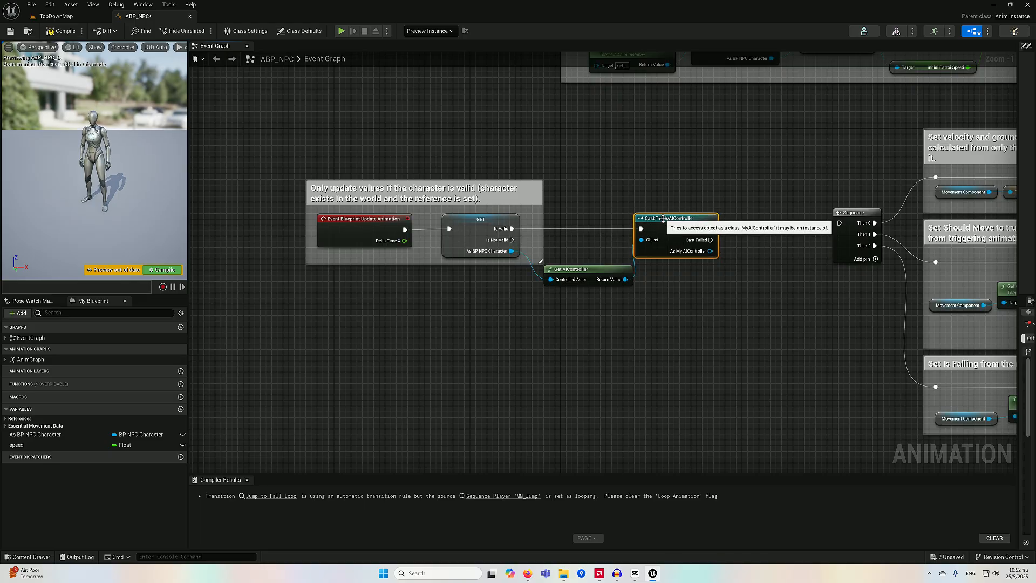
# Add a getter for the Current AIState variable from the cast's As My AIController output
pyautogui.moveTo(706, 316); pyautogui.dragTo(574, 360, button='right')
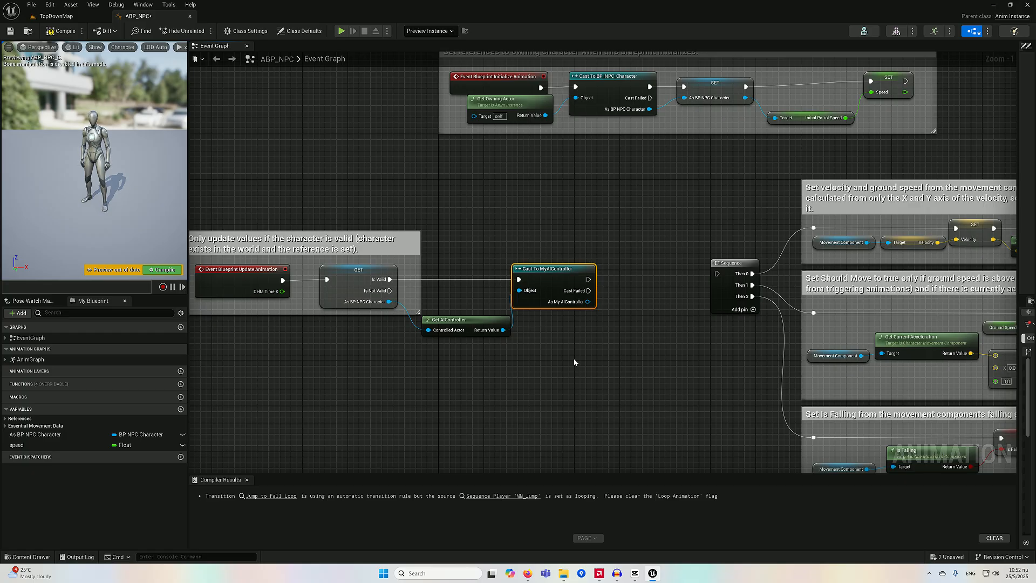
pyautogui.moveTo(624, 389); pyautogui.dragTo(564, 340, button='right')
pyautogui.moveTo(718, 253); pyautogui.dragTo(695, 227, button='right')
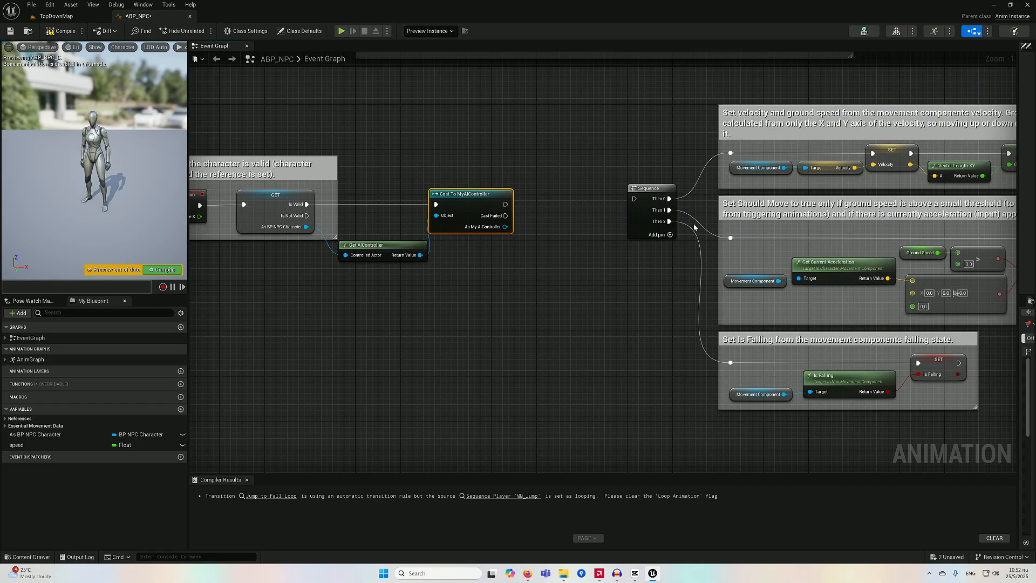
pyautogui.moveTo(637, 288); pyautogui.dragTo(611, 284, button='right')
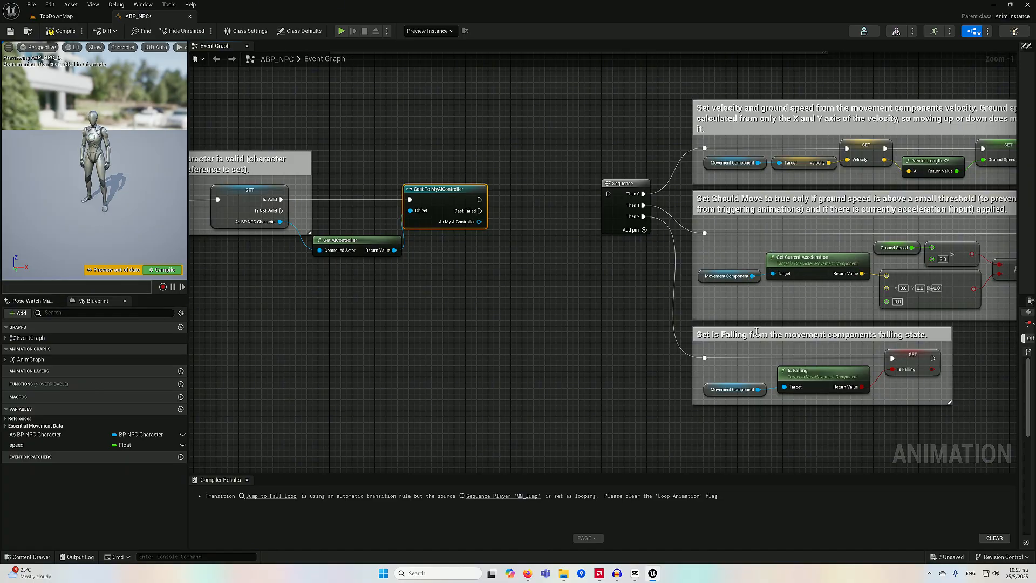
pyautogui.moveTo(537, 305); pyautogui.dragTo(501, 313, button='right')
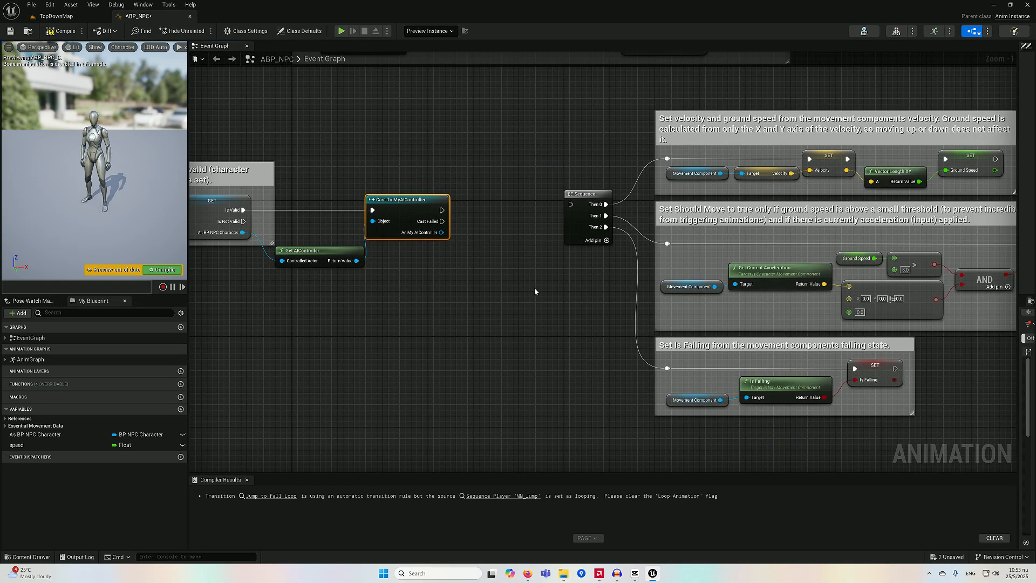
pyautogui.moveTo(485, 274); pyautogui.dragTo(501, 281, button='right')
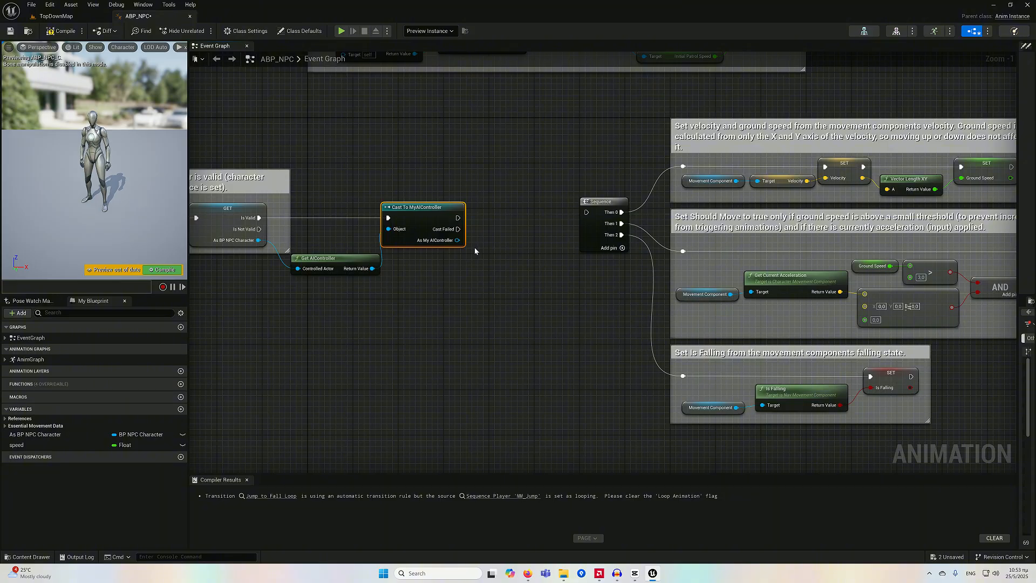
pyautogui.moveTo(457, 240); pyautogui.dragTo(491, 300)
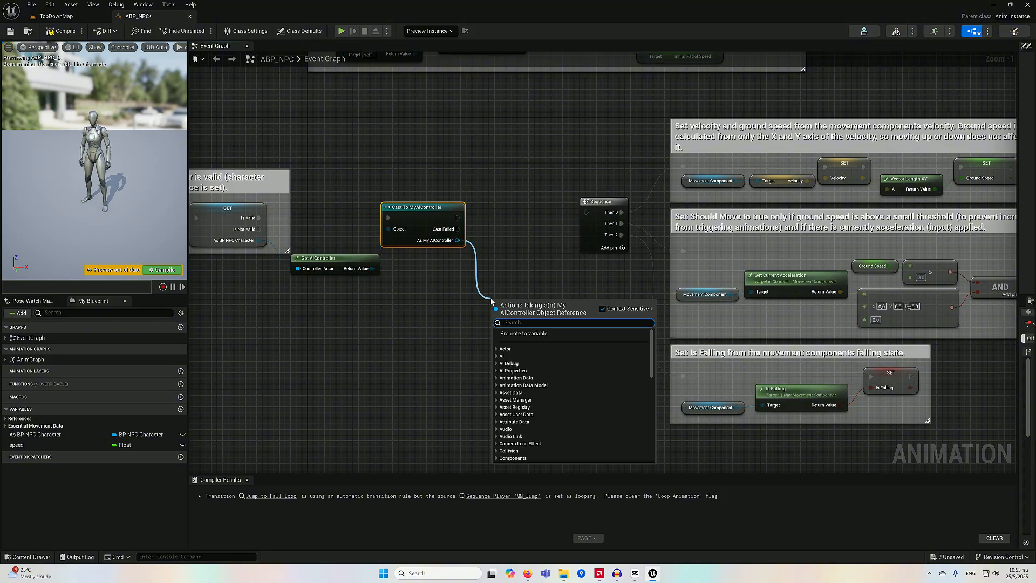
pyautogui.write('current')
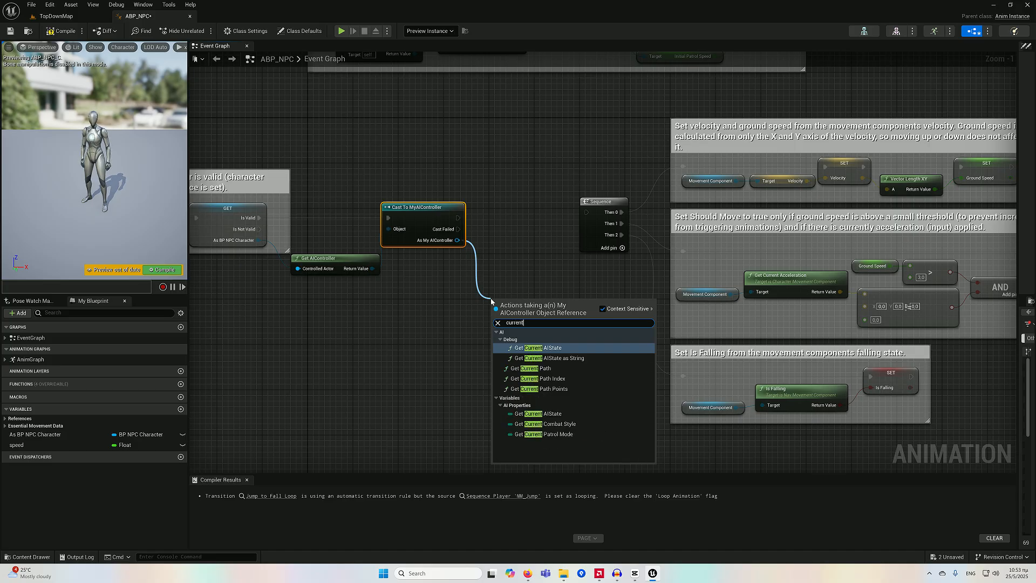
pyautogui.click(537, 413)
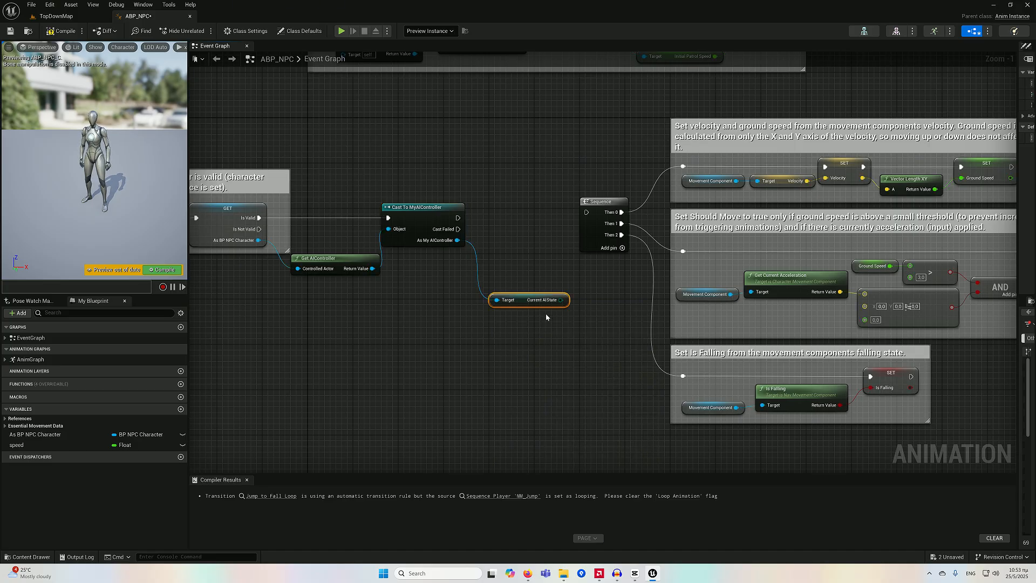
# Promote Current AIState to a variable and wire its SET node between the MyAIController cast and the Sequence node
pyautogui.moveTo(527, 304); pyautogui.dragTo(534, 227)
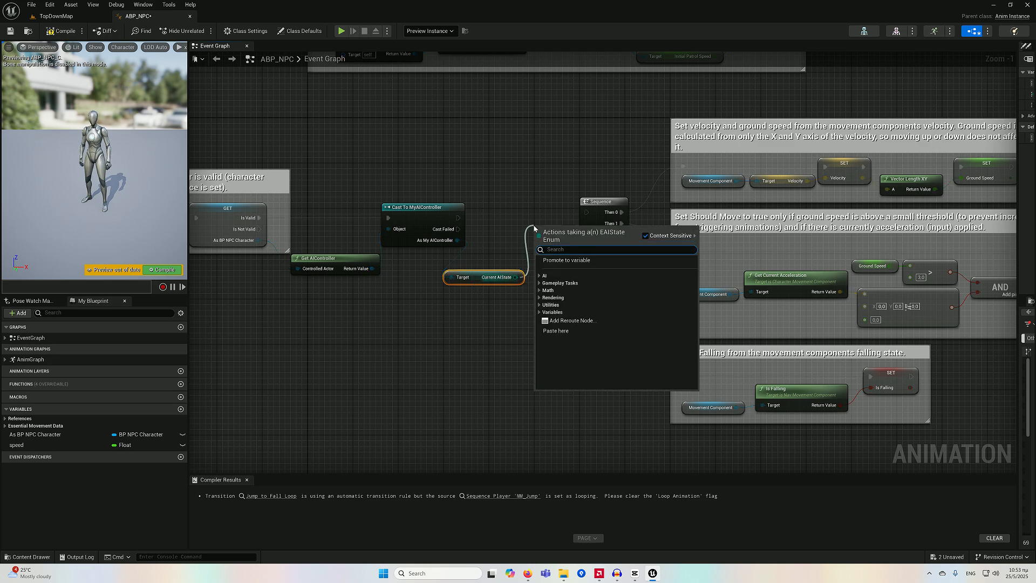
pyautogui.click(566, 261)
pyautogui.moveTo(549, 231); pyautogui.dragTo(458, 217)
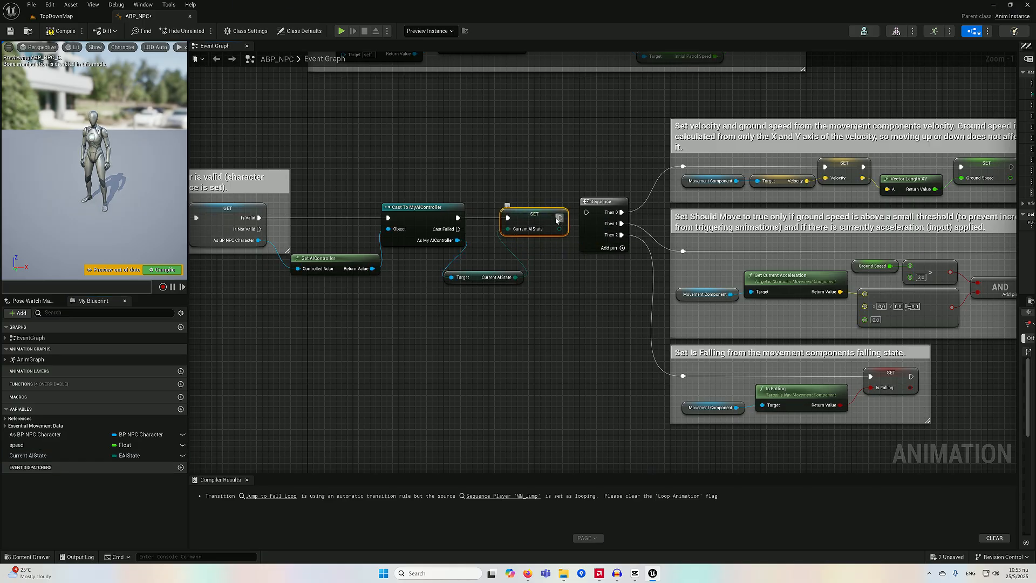
pyautogui.moveTo(559, 218); pyautogui.dragTo(586, 212)
# Rename the new Current AIState variable to NPCState
pyautogui.click(31, 456)
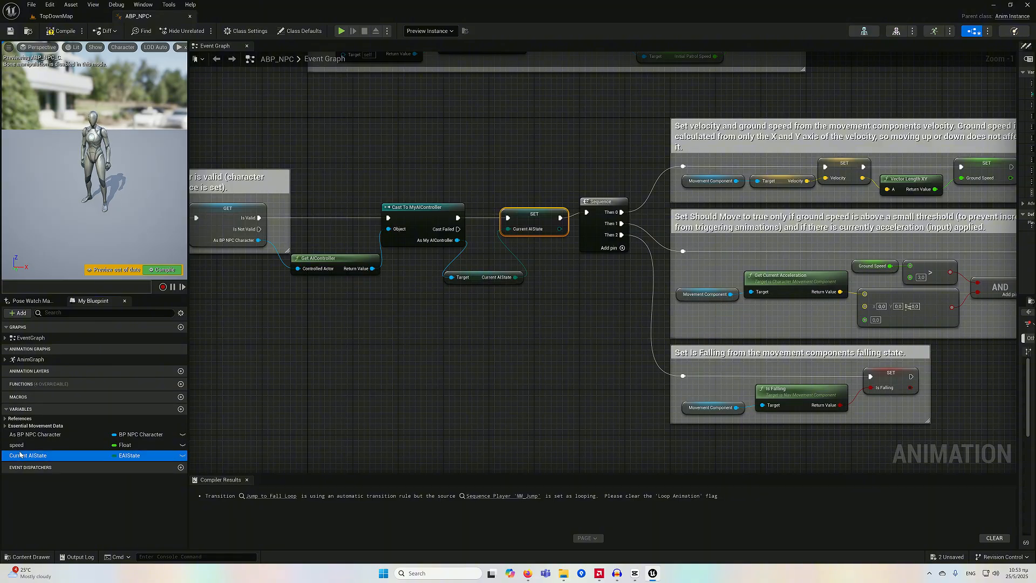
pyautogui.click(33, 458)
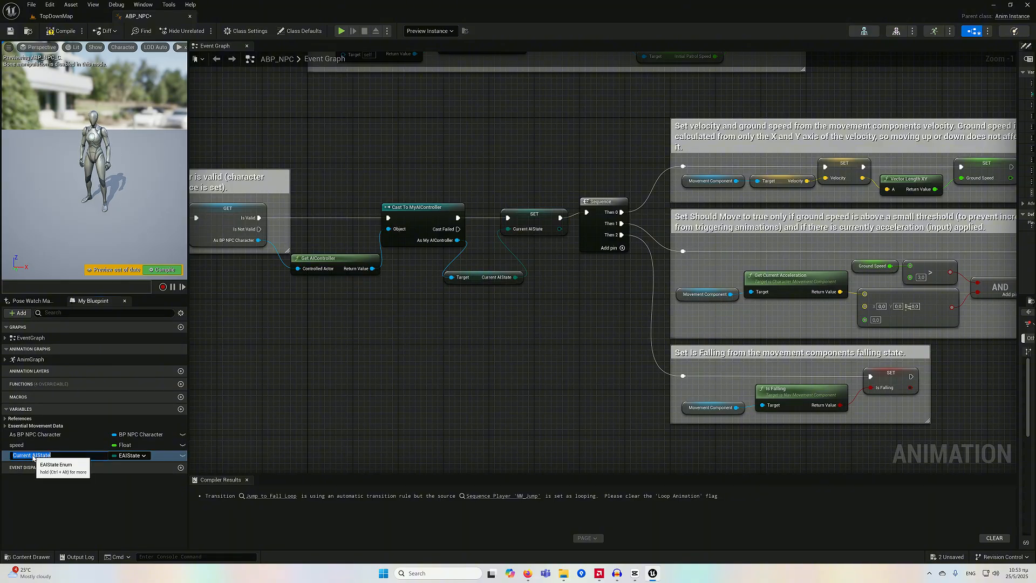
pyautogui.write('NPCState')
pyautogui.press('Return')
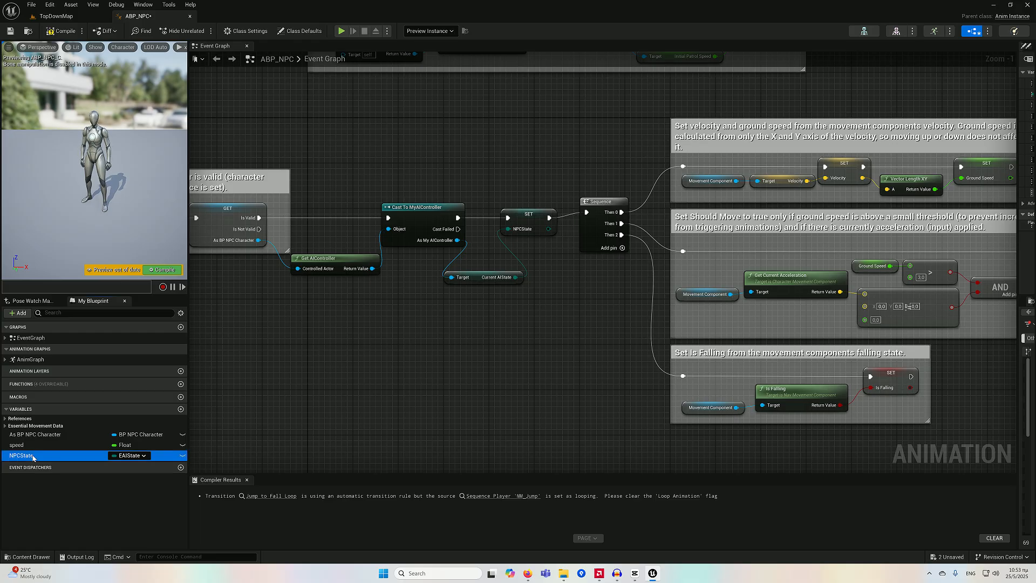
# Replace the velocity and Vector Length XY nodes with a Speed getter feeding the Ground Speed SET, and reconnect its execution from Then 0
pyautogui.moveTo(646, 326); pyautogui.dragTo(411, 378, button='right')
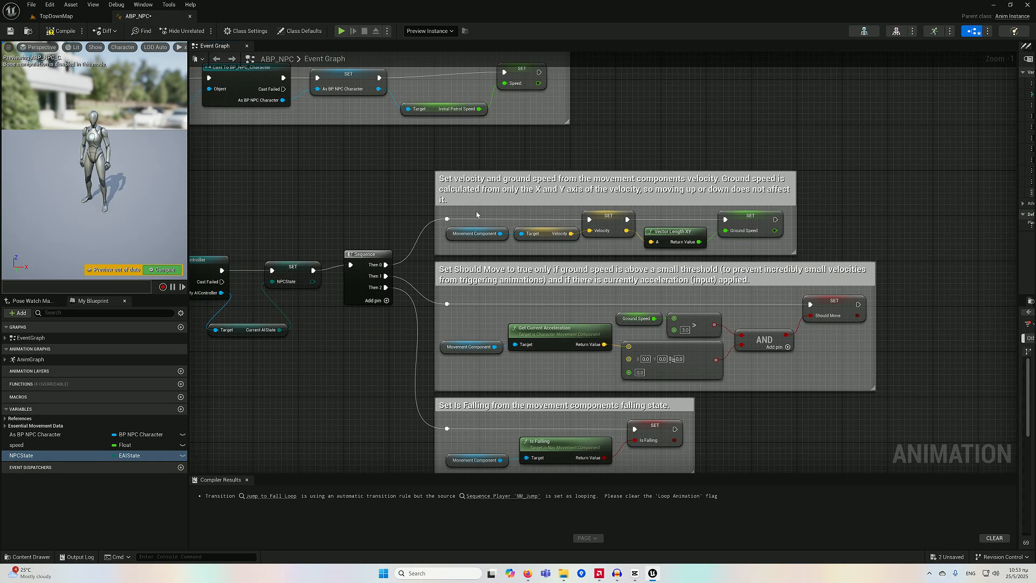
pyautogui.moveTo(476, 215); pyautogui.dragTo(674, 247)
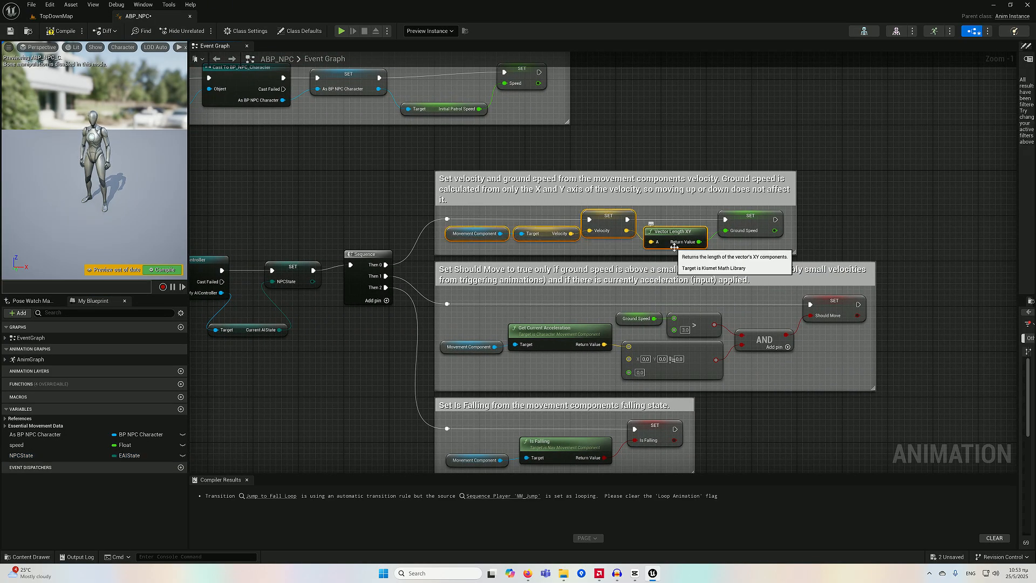
pyautogui.press('Delete')
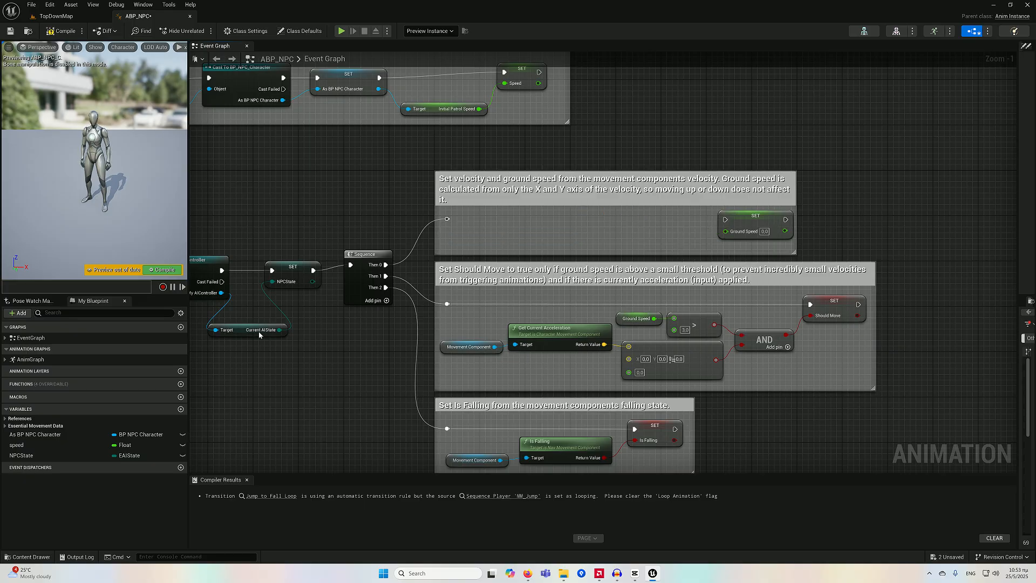
pyautogui.moveTo(60, 446); pyautogui.dragTo(448, 218)
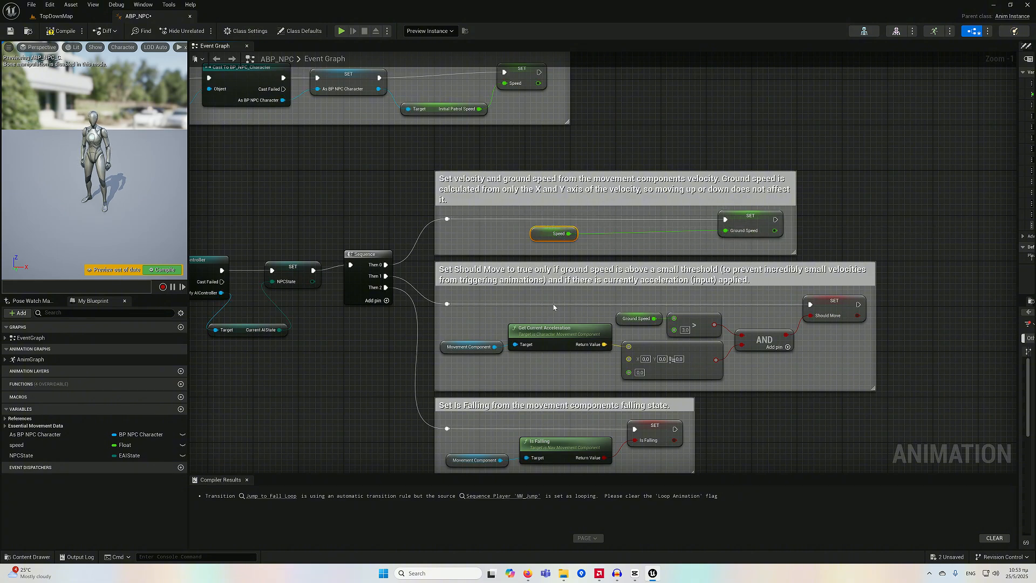
# Delete the Movement Component, Get Current Acceleration and vector not-equal nodes from the Should Move section
pyautogui.moveTo(554, 307); pyautogui.dragTo(552, 213, button='right')
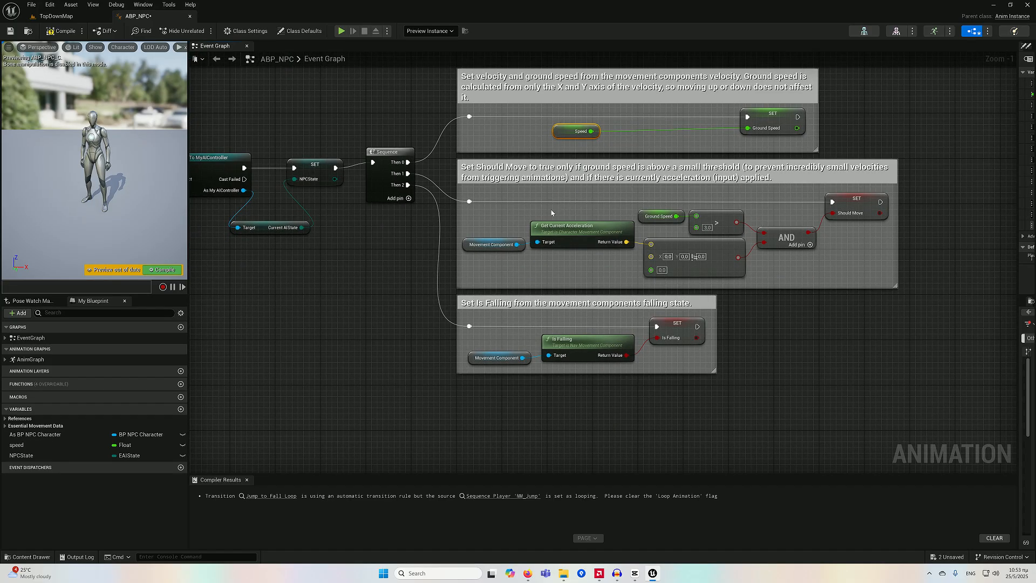
pyautogui.click(473, 219)
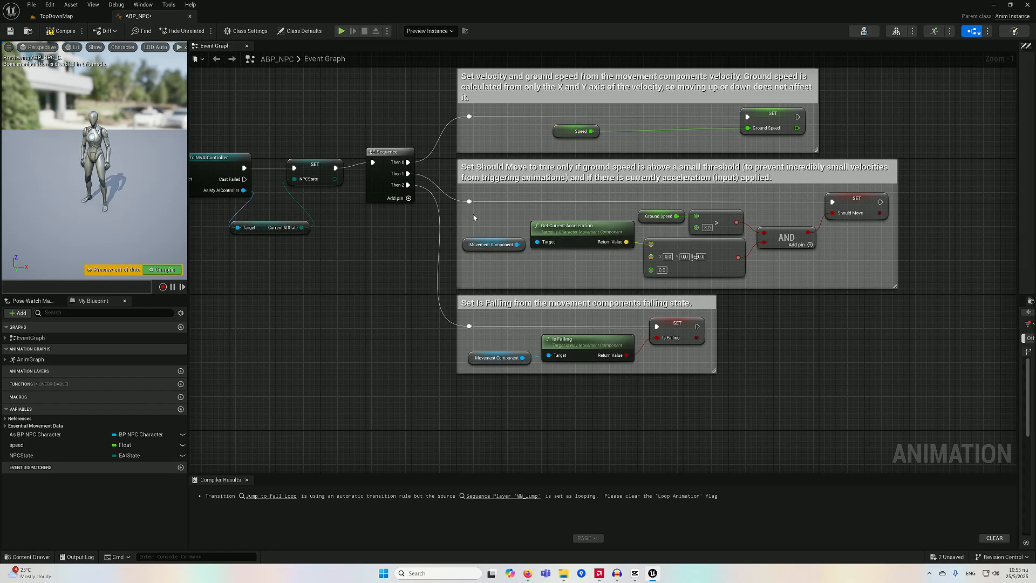
pyautogui.click(470, 239)
pyautogui.keyDown('ctrl'); pyautogui.click(551, 232); pyautogui.keyUp('ctrl')
pyautogui.keyDown('ctrl'); pyautogui.click(691, 248); pyautogui.keyUp('ctrl')
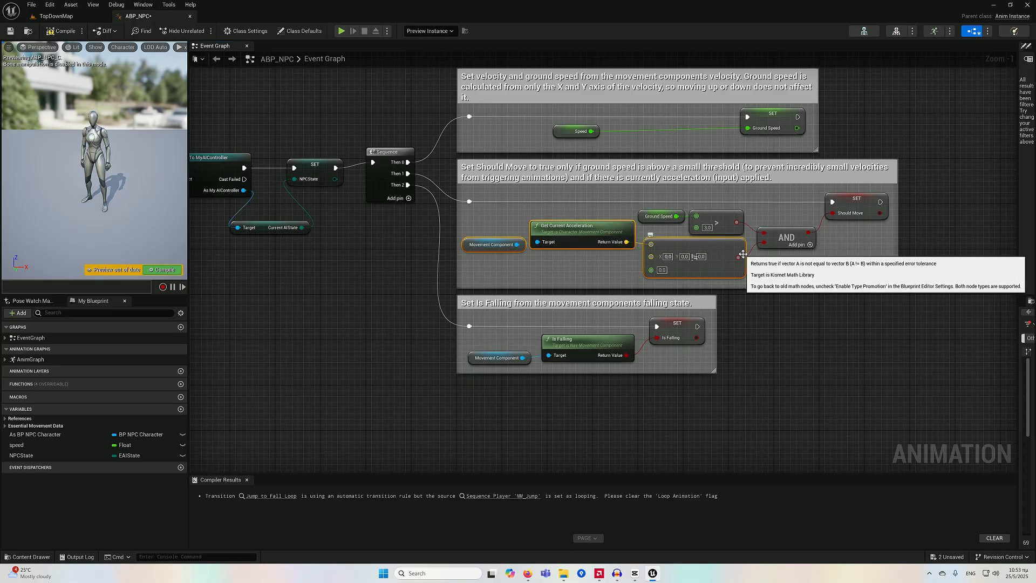
pyautogui.press('Delete')
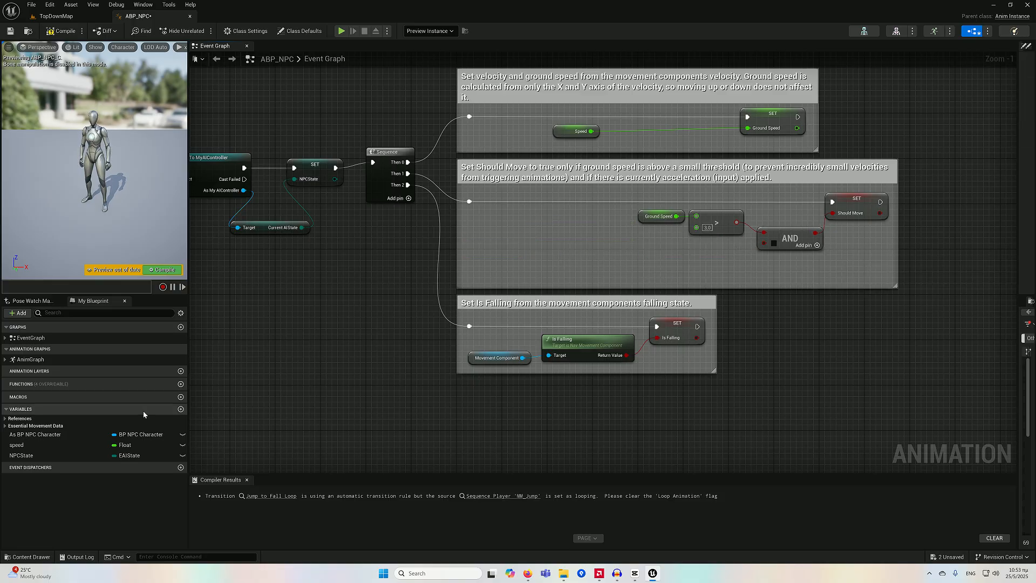
# Add an NPCState getter feeding a Not Equal (Enum) node set to Idle in the Should Move section, and move the Is Falling section down
pyautogui.moveTo(33, 457); pyautogui.dragTo(474, 208)
pyautogui.click(502, 214)
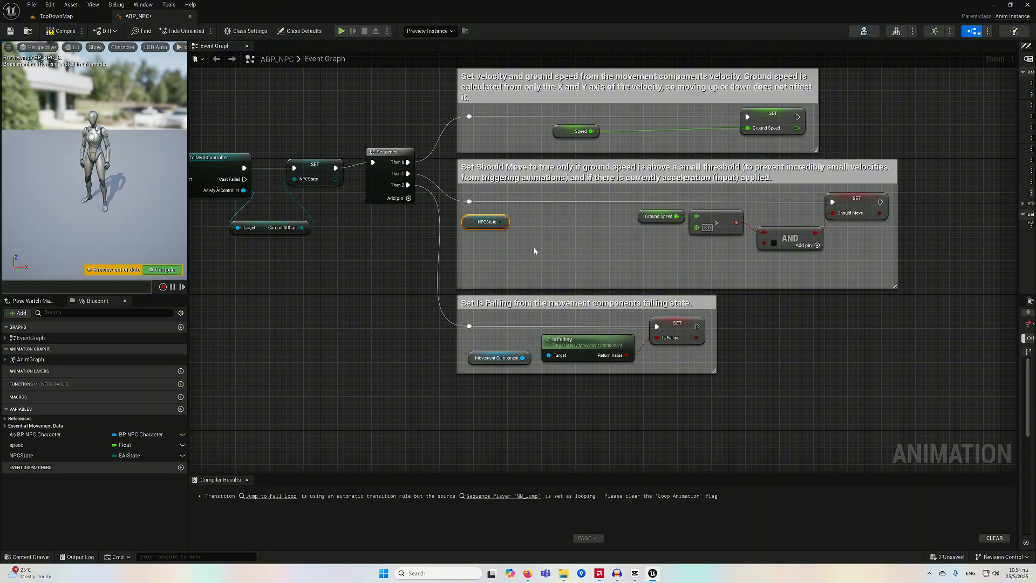
pyautogui.moveTo(501, 222); pyautogui.dragTo(545, 233)
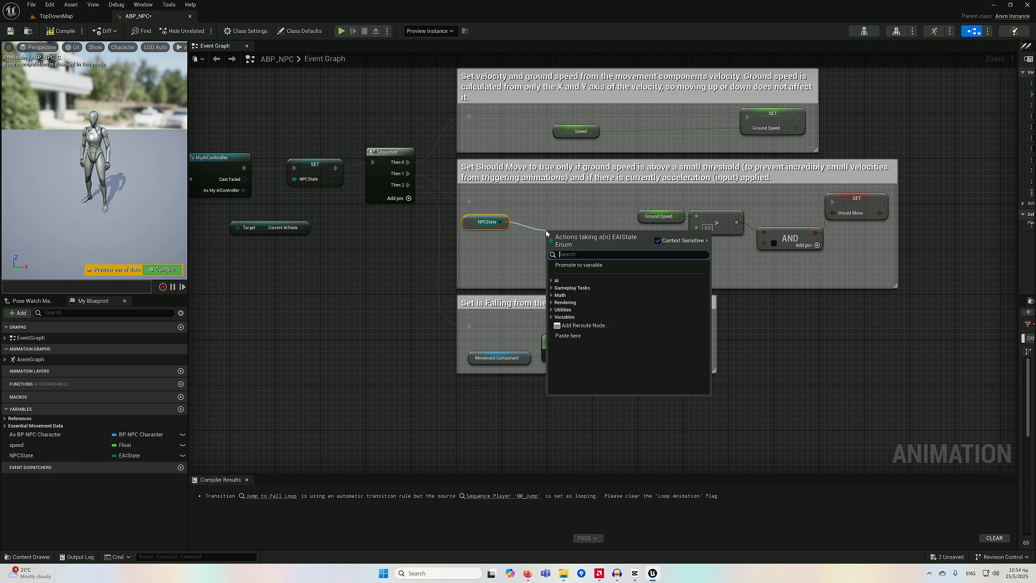
pyautogui.write('!')
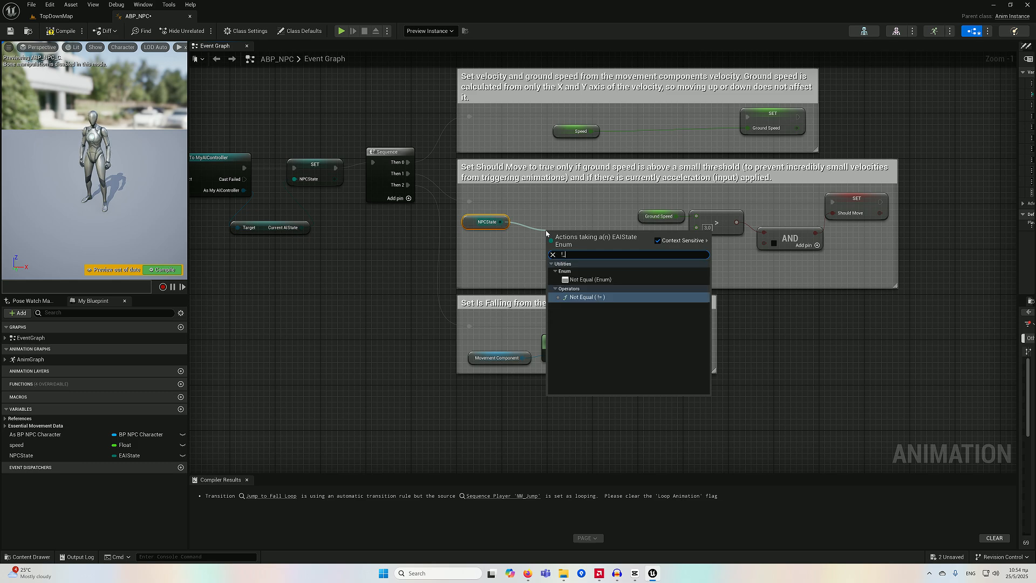
pyautogui.click(592, 280)
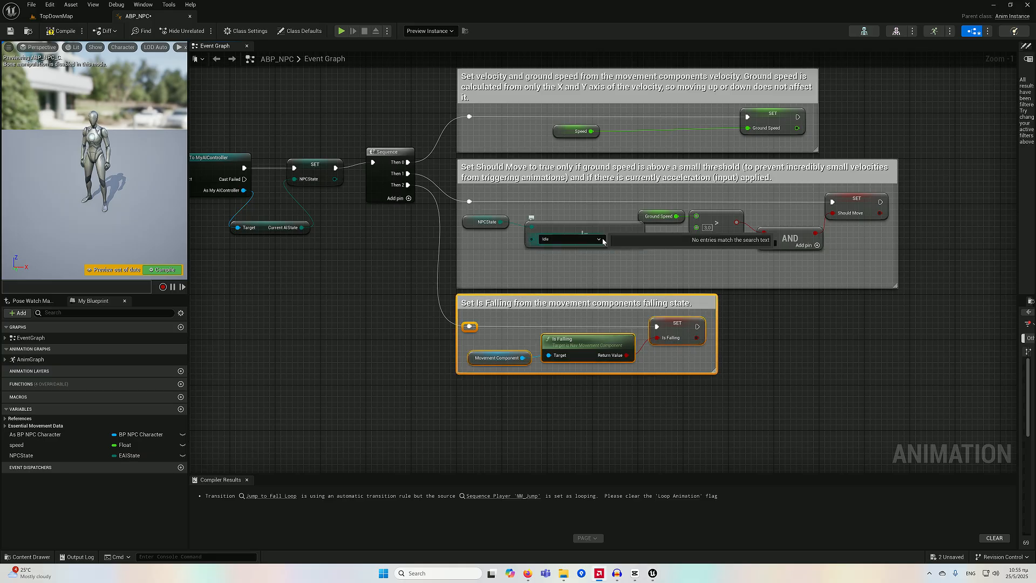
pyautogui.click(574, 267)
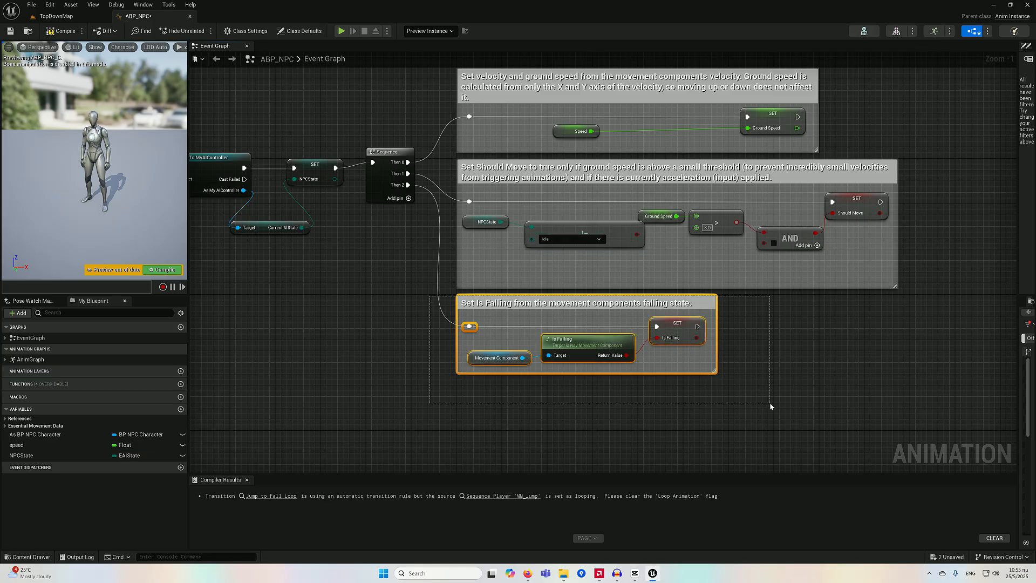
pyautogui.moveTo(552, 298); pyautogui.dragTo(547, 389)
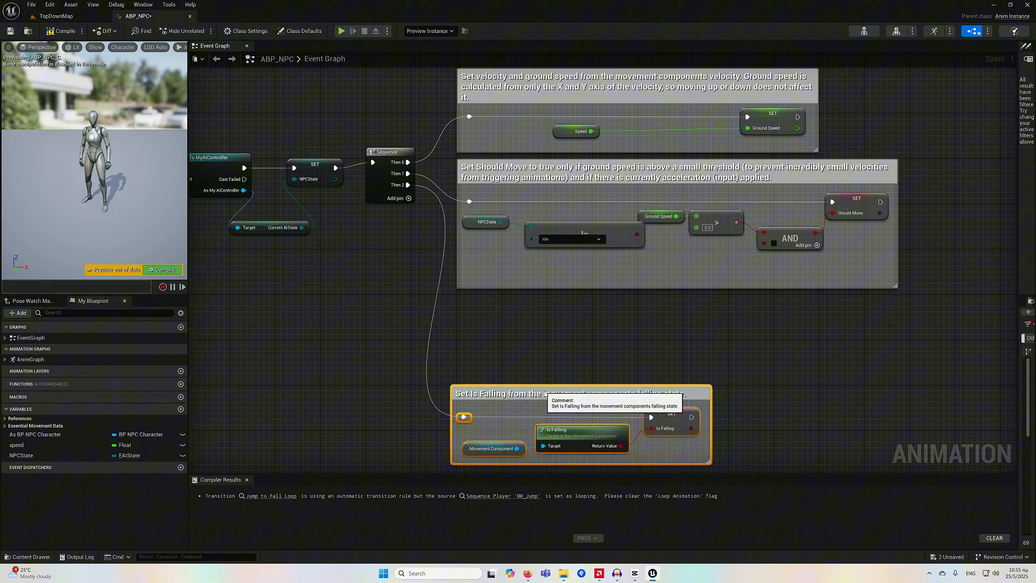
# Duplicate the NPCState getter and Not Equal pair, set the copy to Attacking, and stack the two pairs in the Should Move section
pyautogui.click(486, 222)
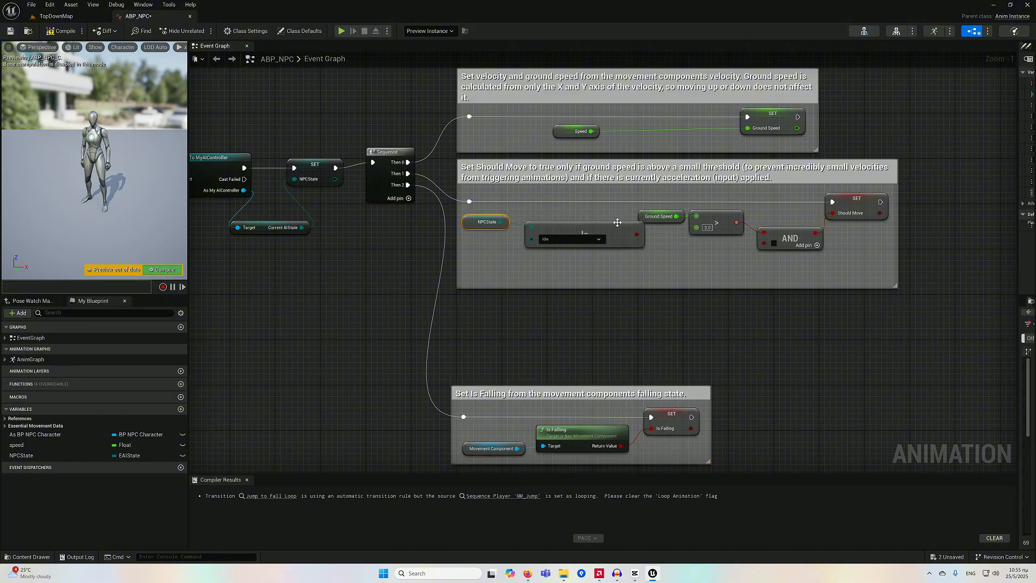
pyautogui.keyDown('ctrl'); pyautogui.click(626, 239); pyautogui.keyUp('ctrl')
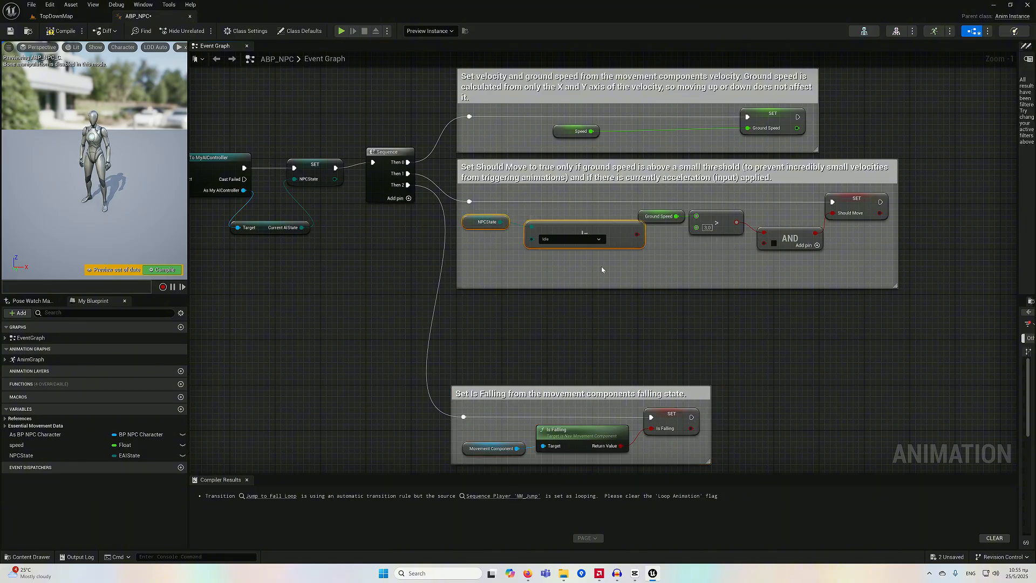
pyautogui.hotkey('ctrl', 'c')
pyautogui.hotkey('ctrl', 'v')
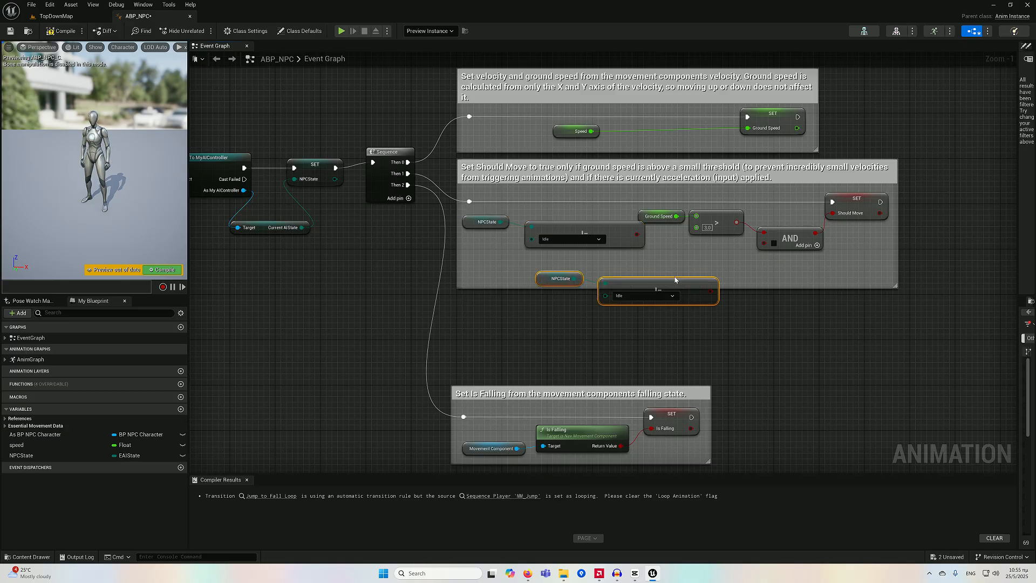
pyautogui.moveTo(630, 275); pyautogui.dragTo(607, 269)
pyautogui.click(599, 279)
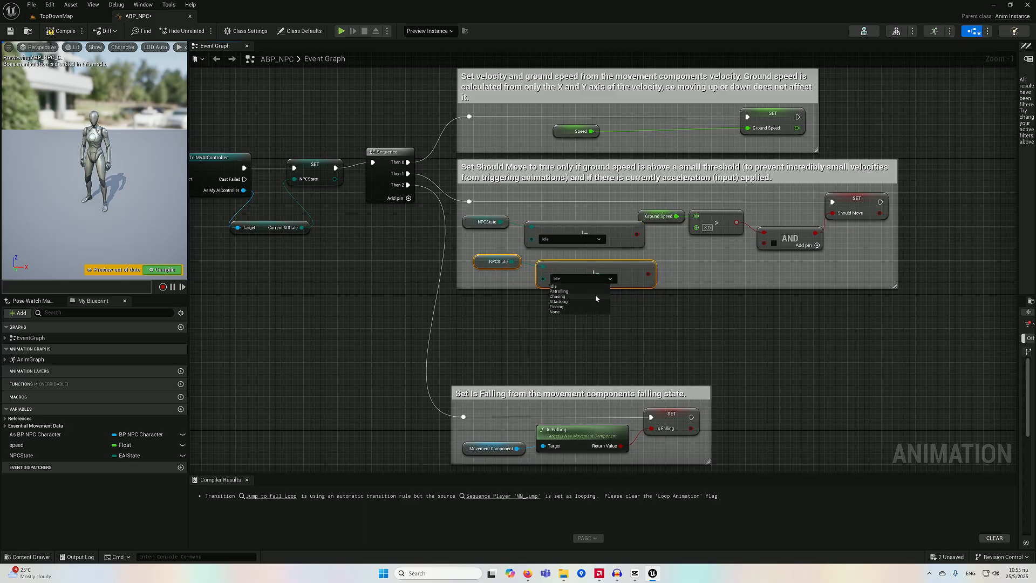
pyautogui.click(577, 301)
pyautogui.moveTo(595, 263); pyautogui.dragTo(588, 268)
pyautogui.moveTo(492, 213); pyautogui.dragTo(562, 233)
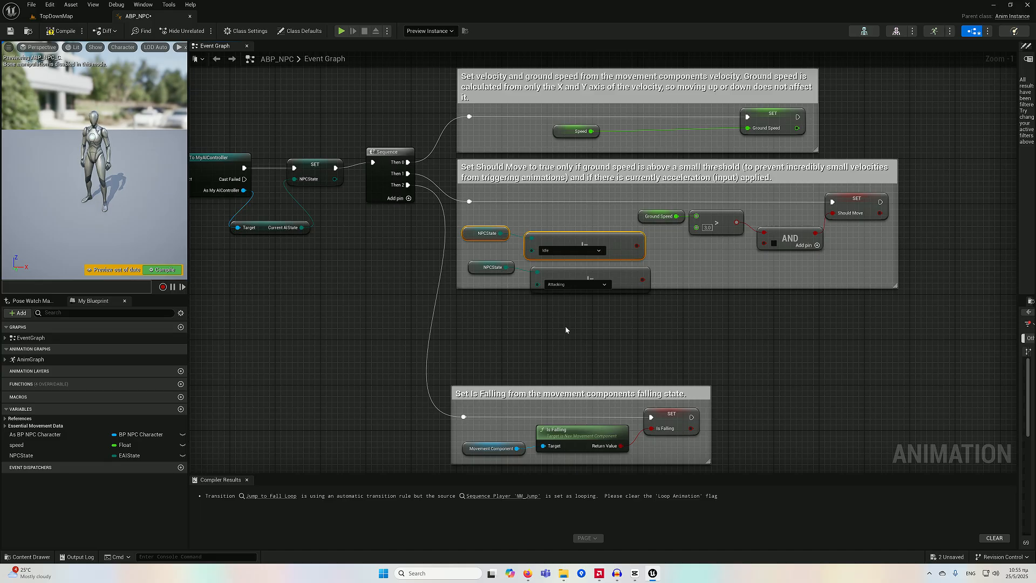
pyautogui.click(604, 285)
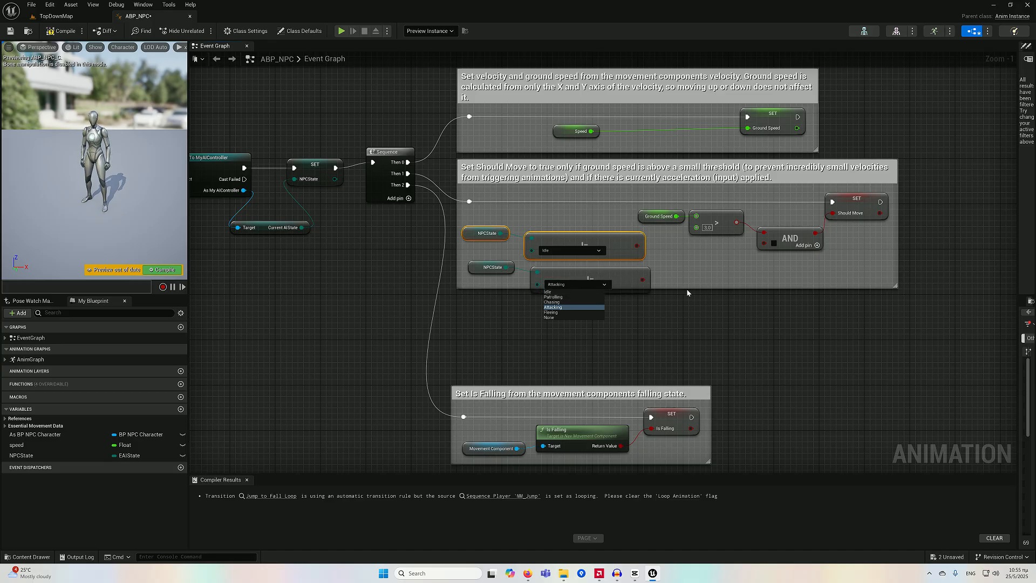
# Add an AND Boolean node combining both Not Equal results and wire its output into the second input of the existing AND
pyautogui.rightClick(699, 322)
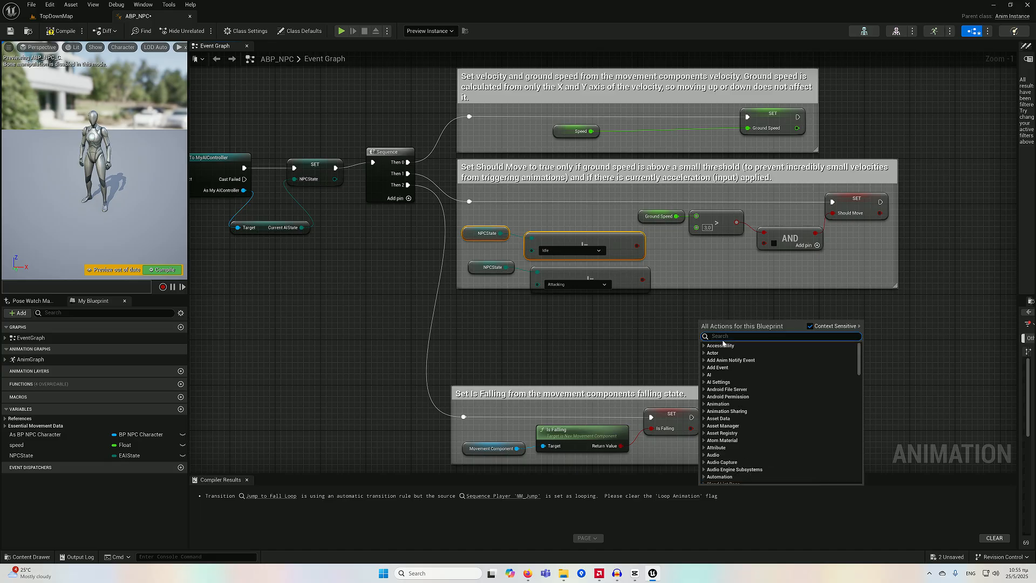
pyautogui.write('and')
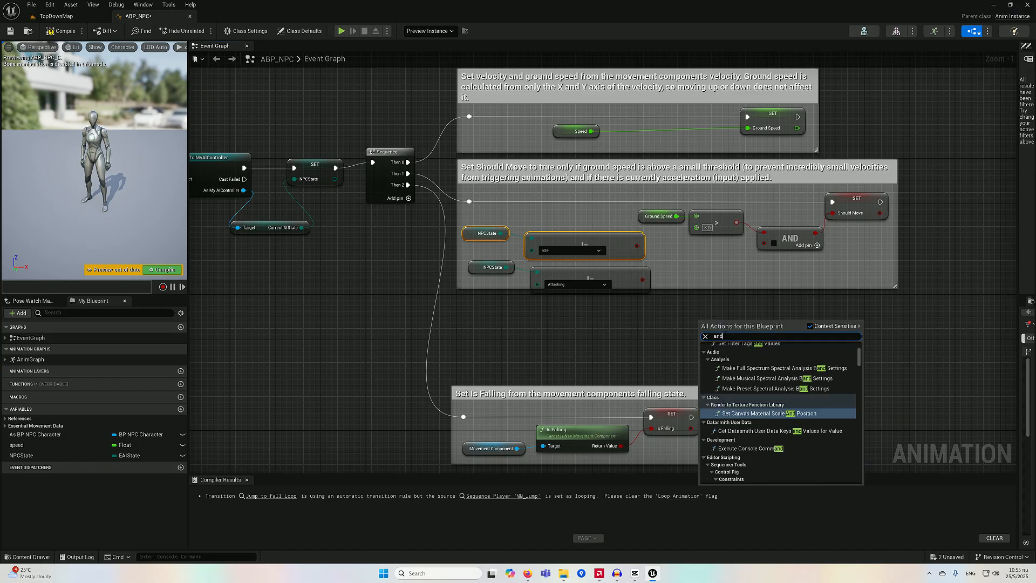
pyautogui.write(' bool')
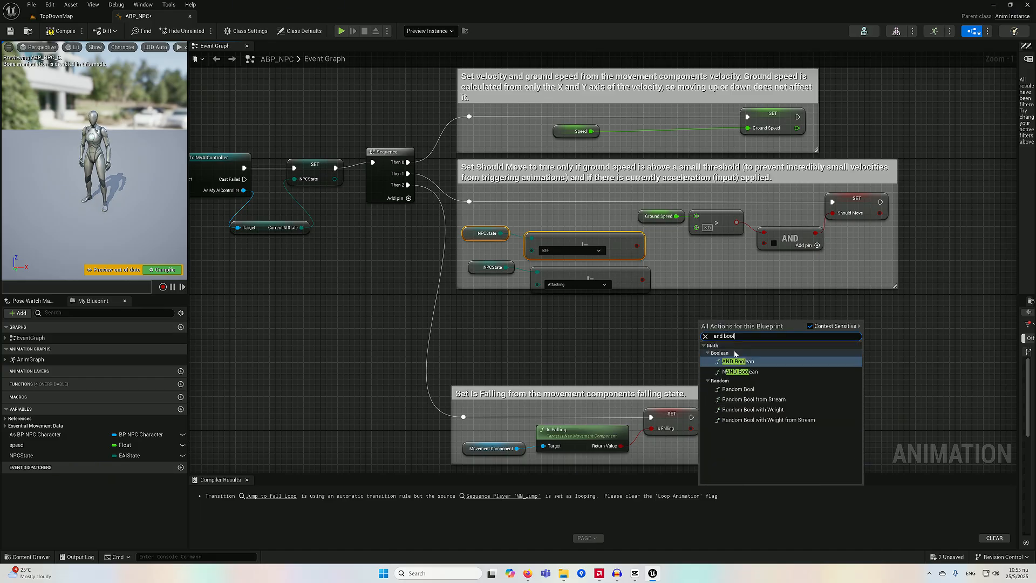
pyautogui.click(743, 361)
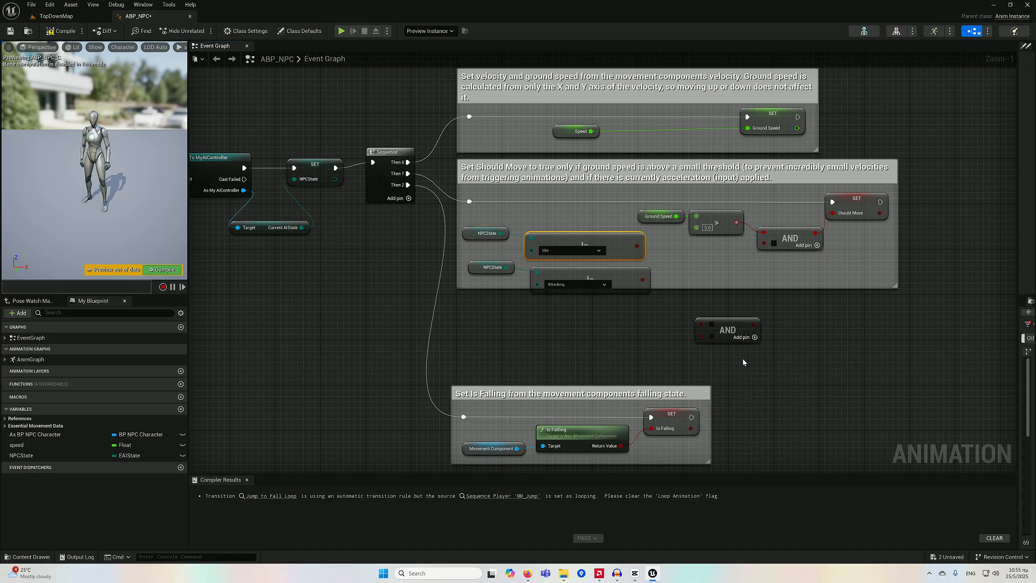
pyautogui.click(718, 320)
pyautogui.moveTo(719, 321); pyautogui.dragTo(764, 247)
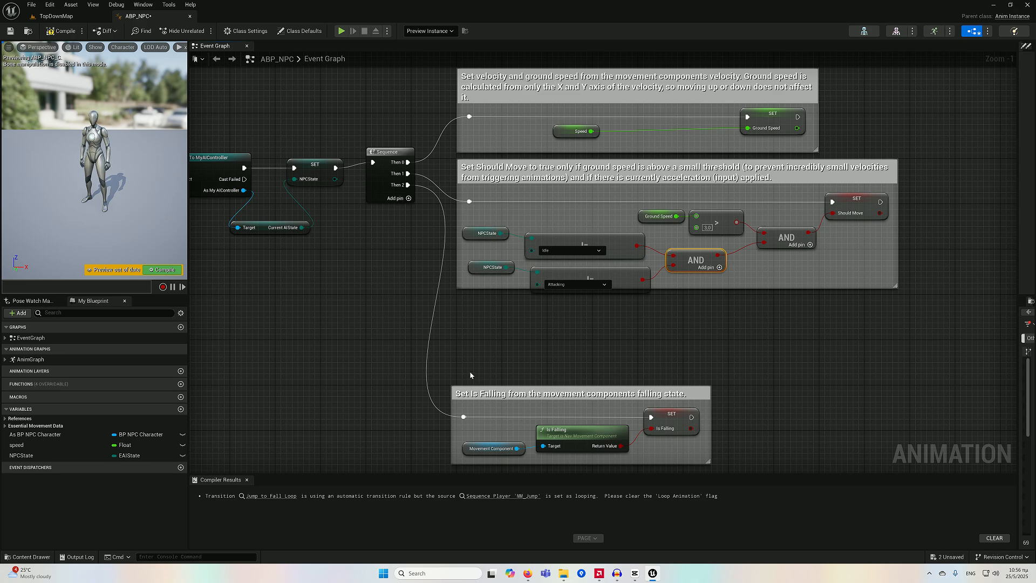
# Move the Is Falling section up closer to the Should Move section and delete its Movement Component getter
pyautogui.moveTo(471, 375); pyautogui.dragTo(463, 278, button='right')
pyautogui.moveTo(442, 270); pyautogui.dragTo(672, 394)
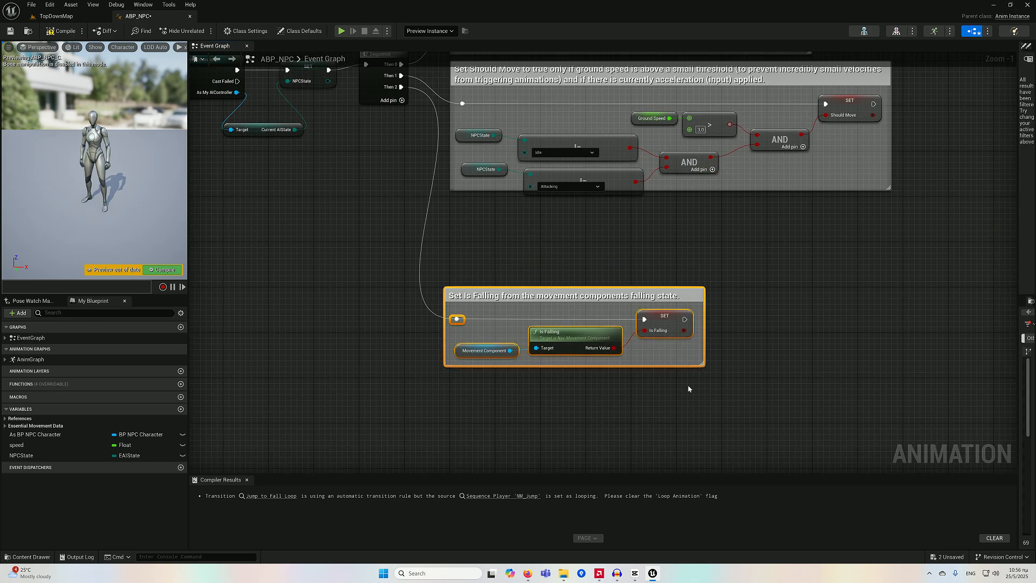
pyautogui.moveTo(612, 294); pyautogui.dragTo(662, 243)
pyautogui.click(594, 350)
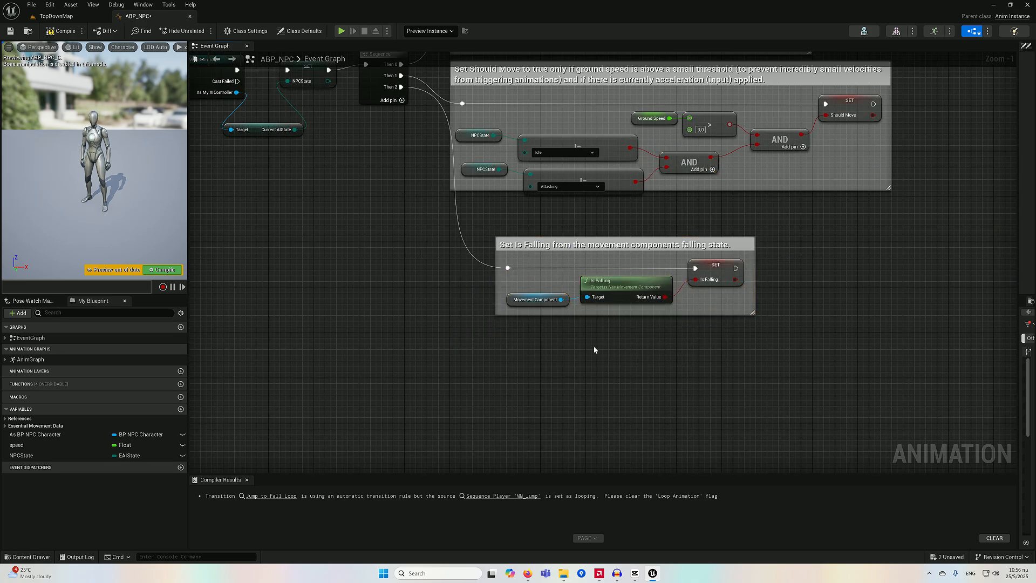
pyautogui.click(524, 307)
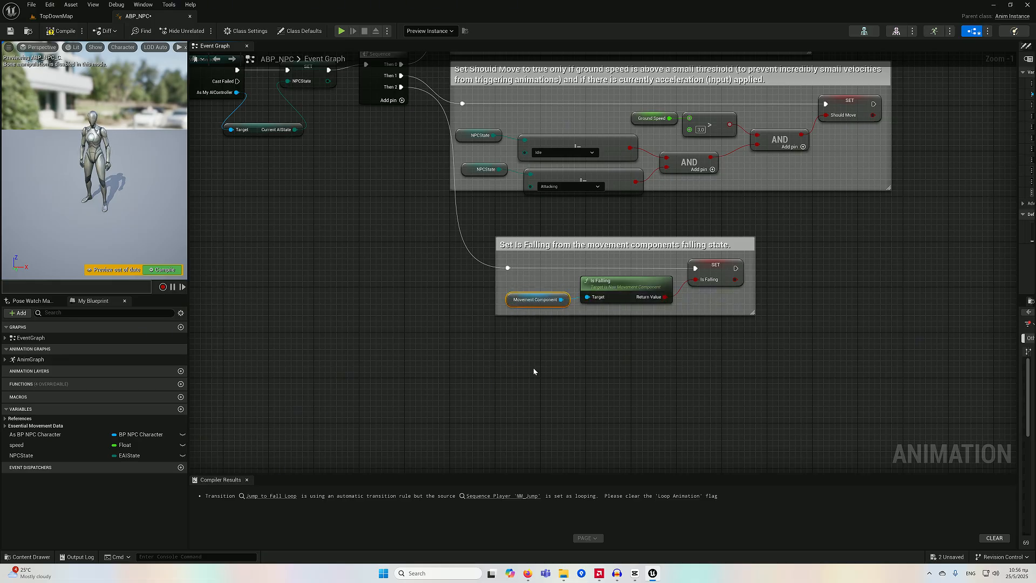
pyautogui.press('Delete')
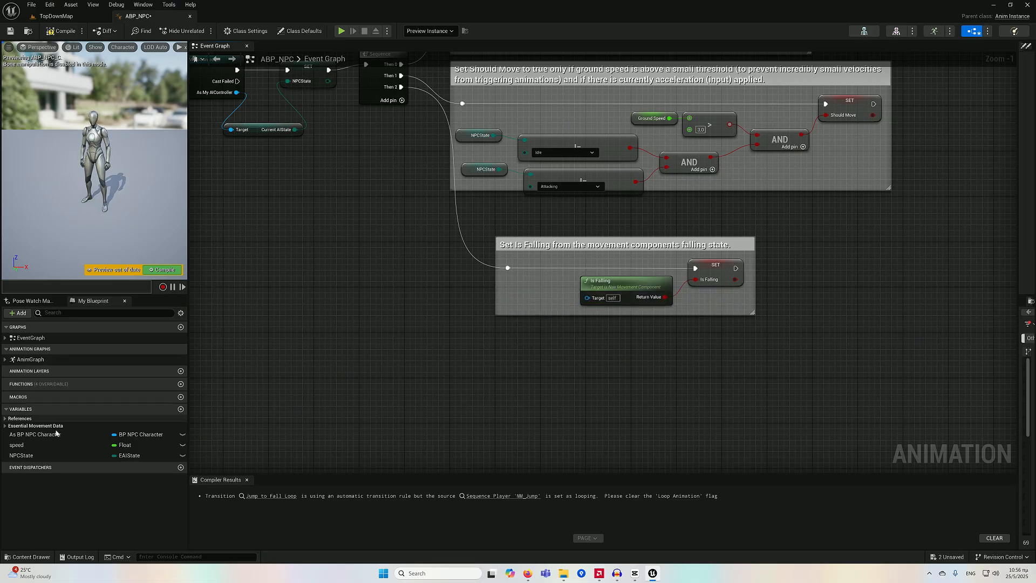
# Add an As BP NPC Character getter beside the Is Falling section and get Character Movement from it
pyautogui.moveTo(35, 434); pyautogui.dragTo(399, 268)
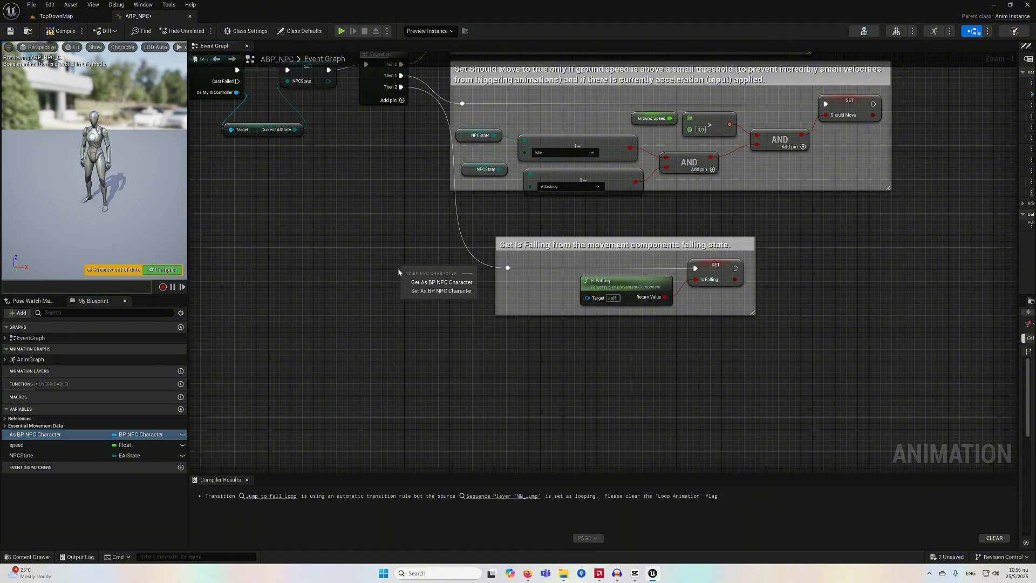
pyautogui.click(437, 282)
pyautogui.moveTo(451, 271); pyautogui.dragTo(515, 310)
pyautogui.write('get the')
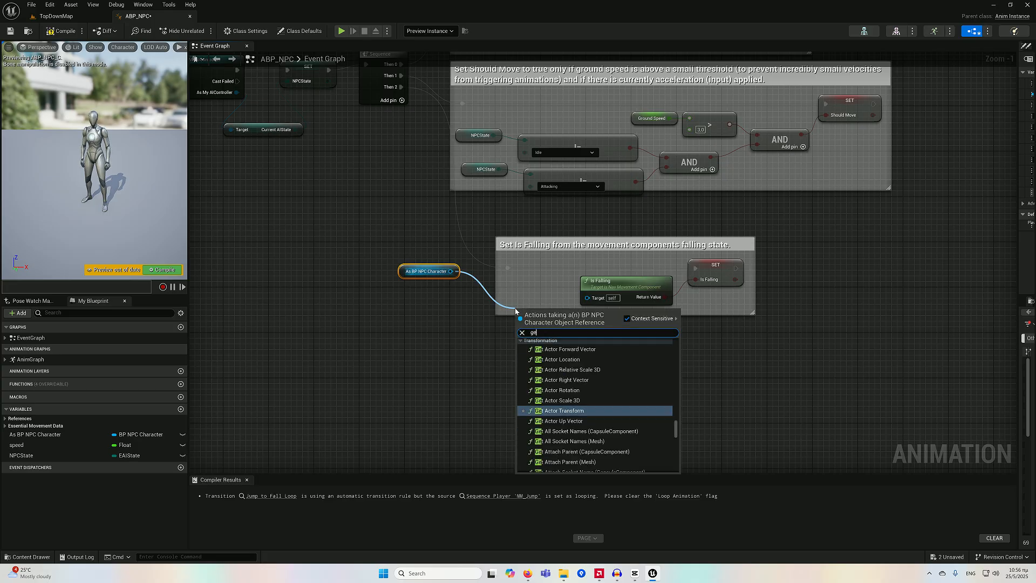
pyautogui.press('BackSpace')
pyautogui.press('BackSpace')
pyautogui.press('BackSpace')
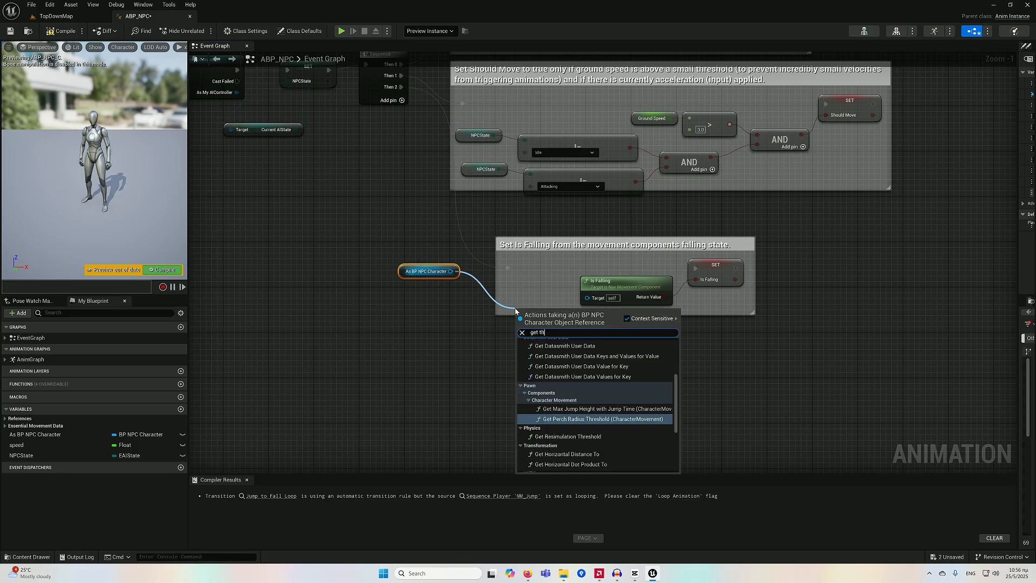
pyautogui.write('characte')
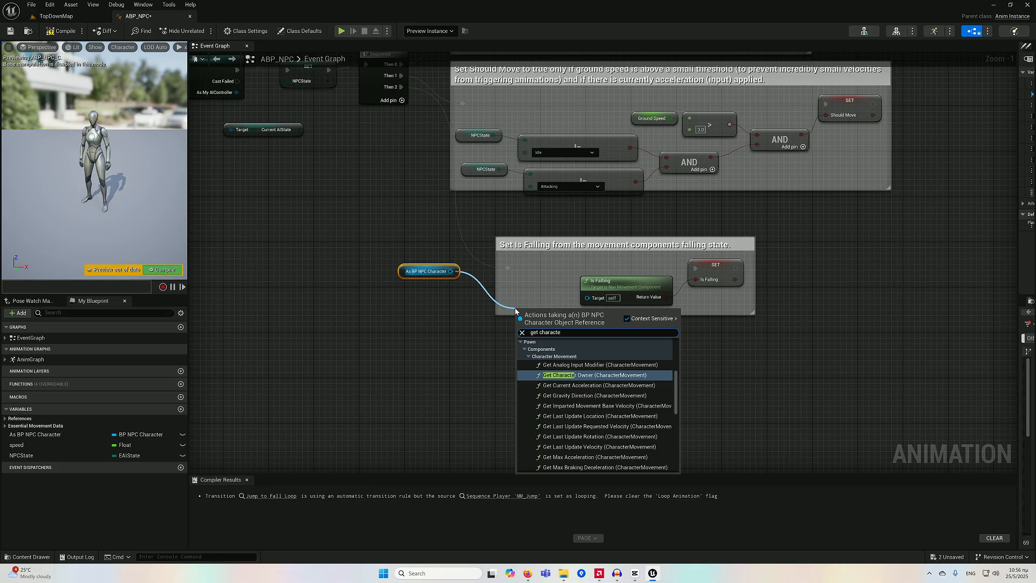
pyautogui.write('r movement')
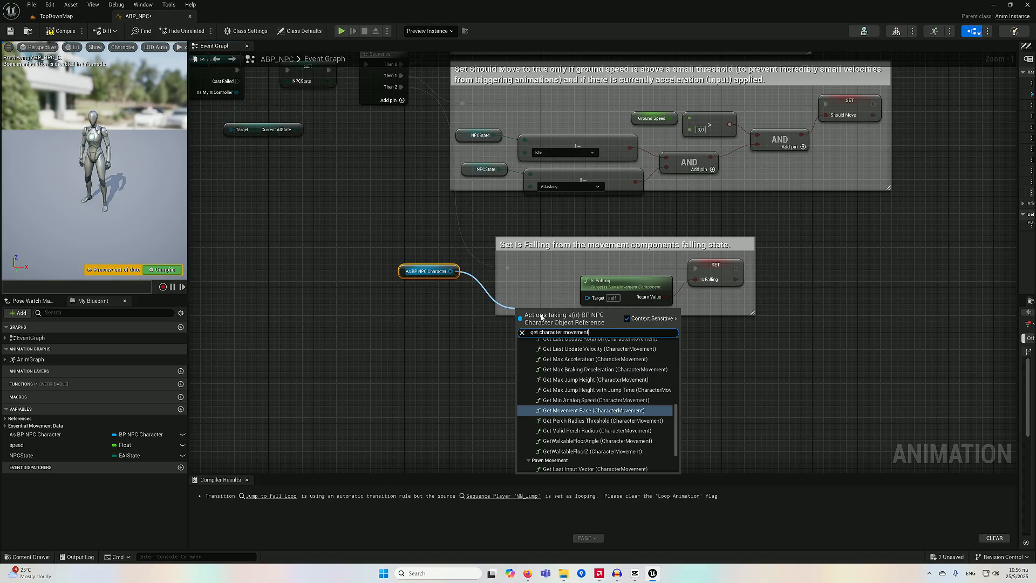
pyautogui.scroll(-4, 573, 386)
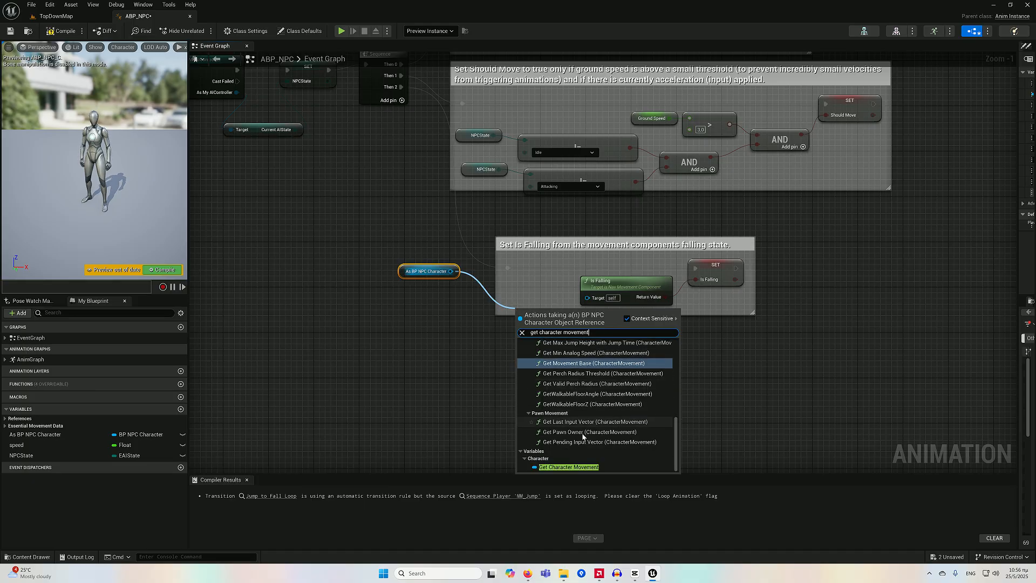
pyautogui.click(583, 467)
pyautogui.scroll(-11, 580, 454)
pyautogui.scroll(4, 565, 371)
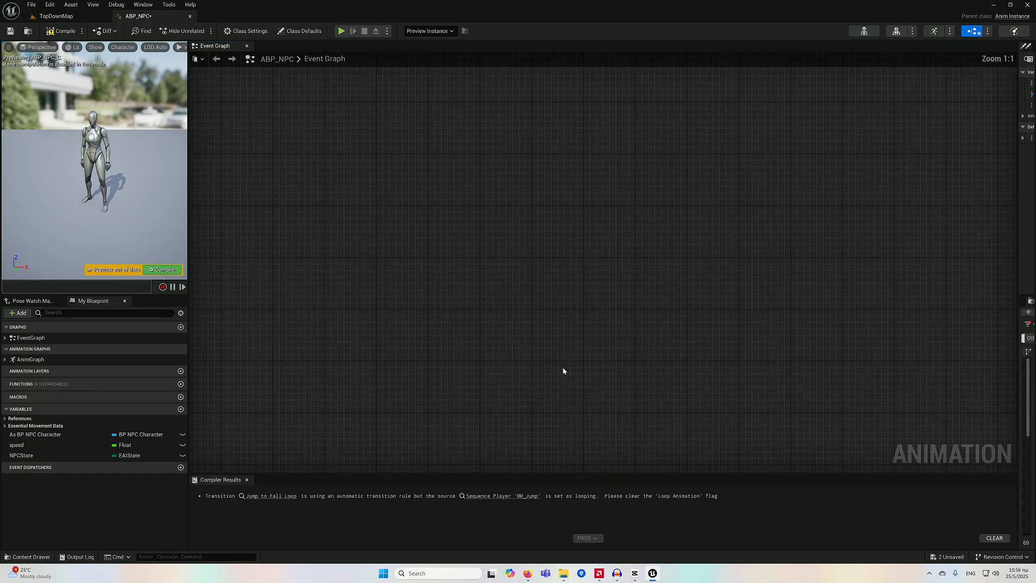
pyautogui.moveTo(565, 391); pyautogui.dragTo(560, 270, button='right')
pyautogui.scroll(8, 558, 247)
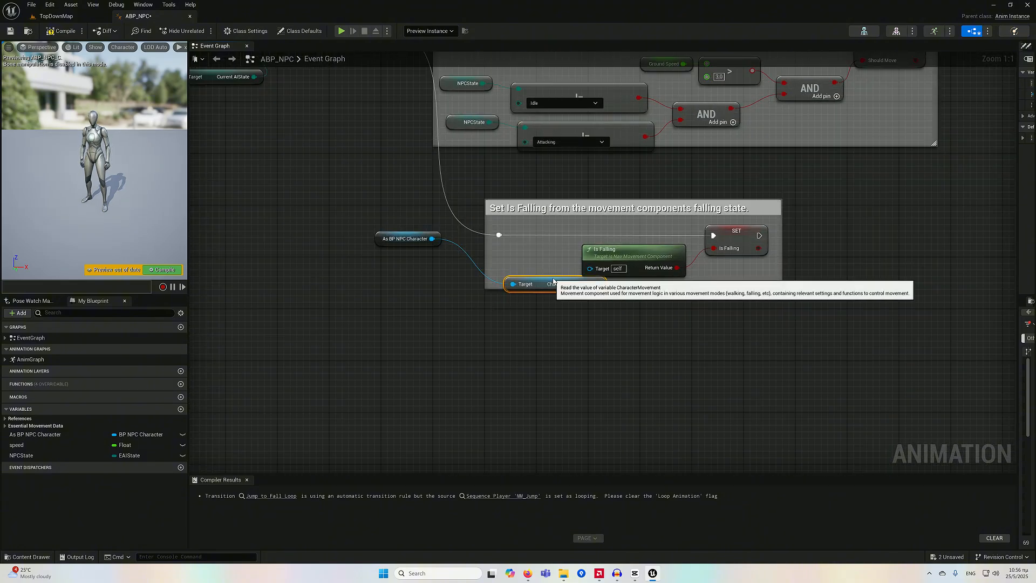
# Arrange the Character Movement and Is Falling nodes side by side and connect Character Movement to Is Falling's Target
pyautogui.moveTo(545, 278); pyautogui.dragTo(519, 265)
pyautogui.moveTo(624, 252); pyautogui.dragTo(637, 253)
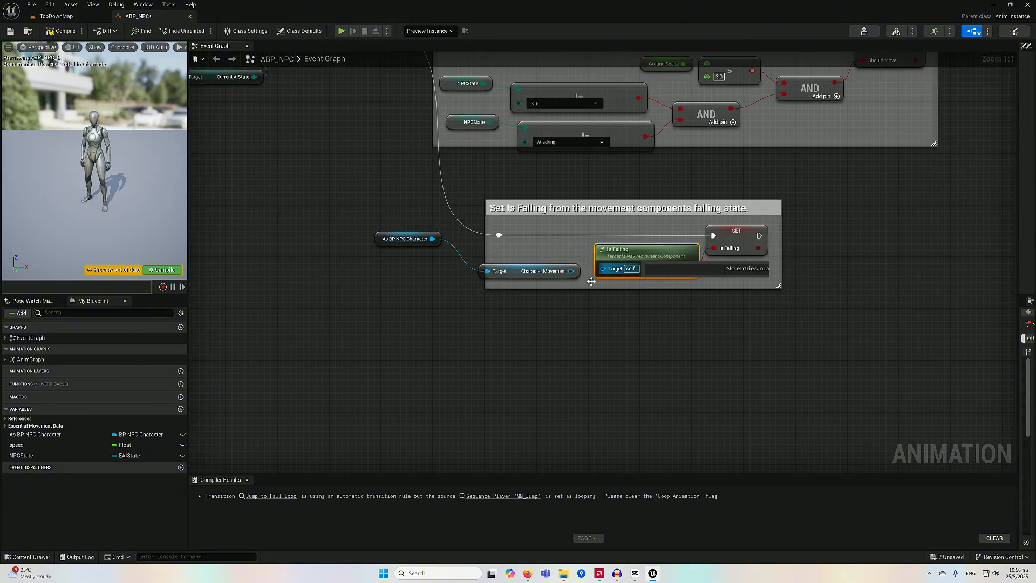
pyautogui.moveTo(571, 270); pyautogui.dragTo(603, 268)
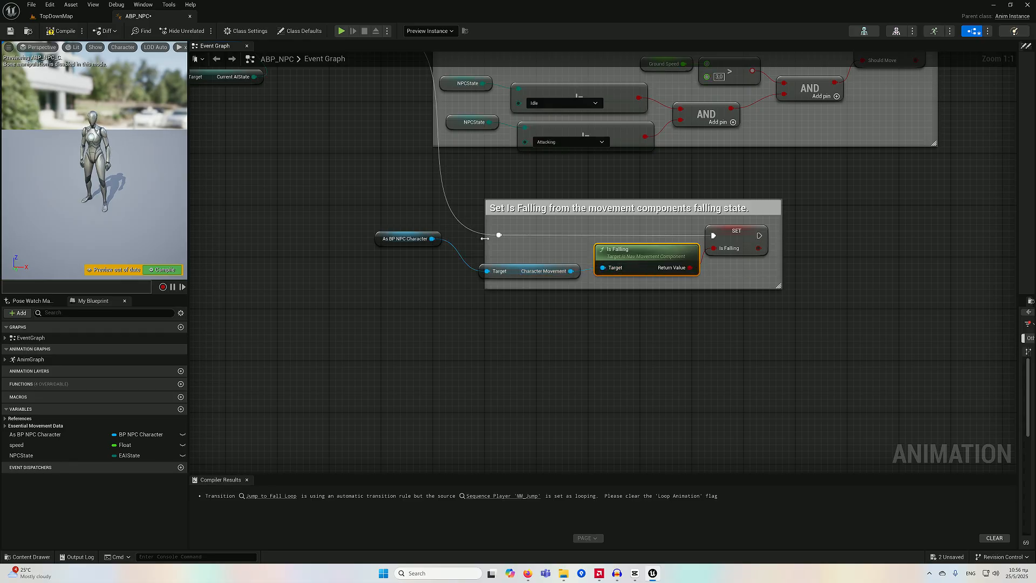
# Widen the Is Falling comment box around the As BP NPC Character getter and extend the Should Move comment box below its nodes
pyautogui.moveTo(485, 239); pyautogui.dragTo(342, 226)
pyautogui.moveTo(266, 151); pyautogui.dragTo(261, 279, button='right')
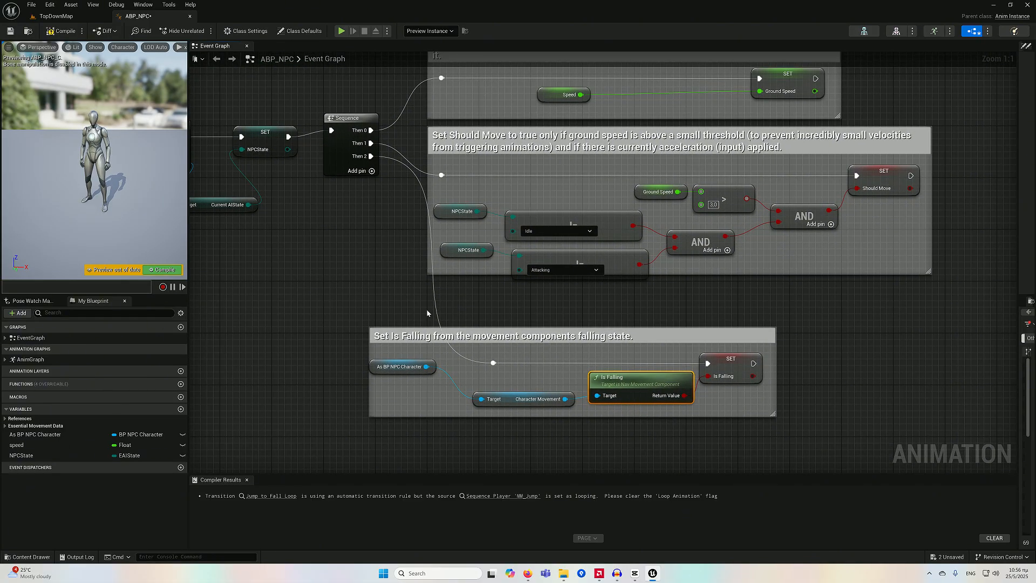
pyautogui.moveTo(695, 291); pyautogui.dragTo(698, 316)
pyautogui.moveTo(325, 230); pyautogui.dragTo(340, 275, button='right')
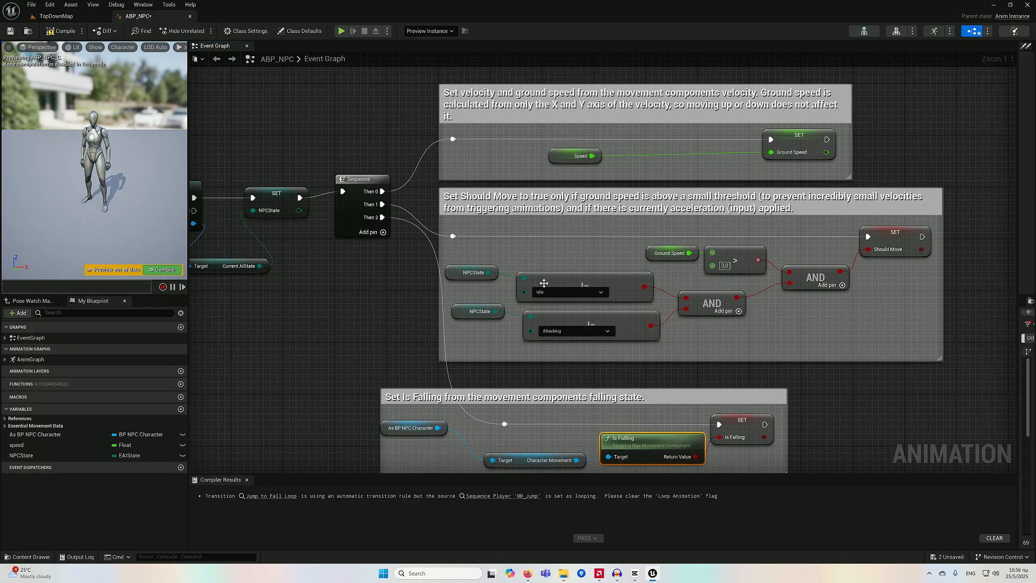
pyautogui.moveTo(420, 305); pyautogui.dragTo(485, 311, button='right')
pyautogui.moveTo(656, 190); pyautogui.dragTo(698, 229, button='right')
pyautogui.moveTo(446, 185); pyautogui.dragTo(681, 177, button='right')
pyautogui.scroll(-2, 471, 185)
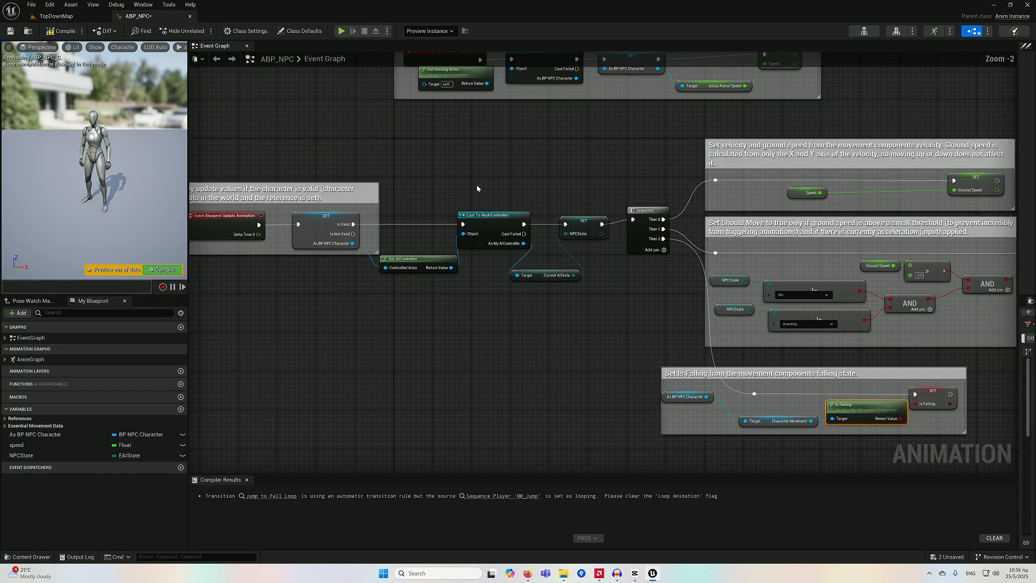
pyautogui.moveTo(497, 173); pyautogui.dragTo(536, 192, button='right')
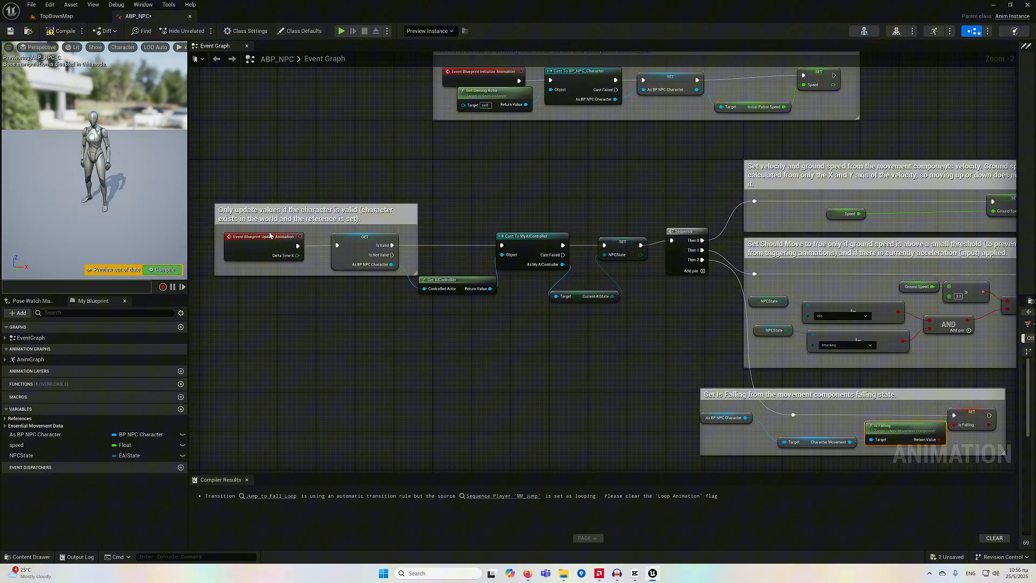
# Compile and save ABP_NPC and return to the TopDownMap level
pyautogui.click(165, 269)
pyautogui.click(10, 31)
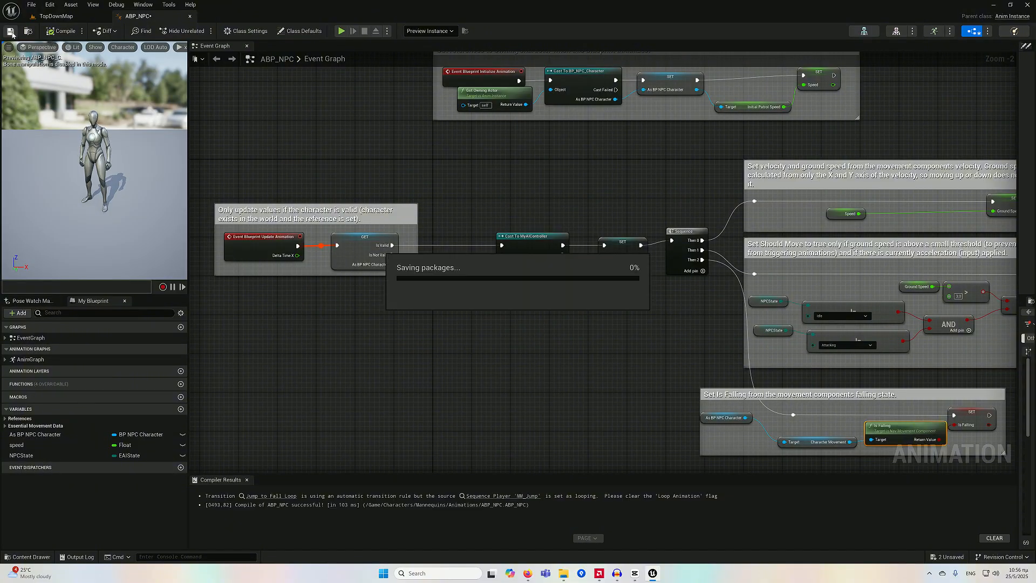
pyautogui.click(77, 16)
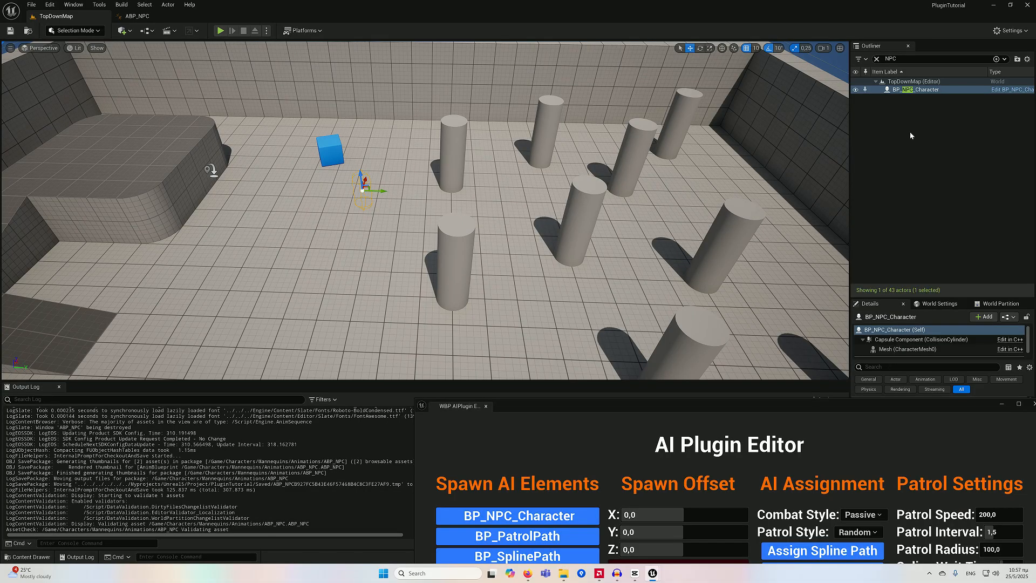
# Open the BP_NPC_Character blueprint for editing and set its Skeletal Mesh Asset to SKM_Manny
pyautogui.click(1027, 92)
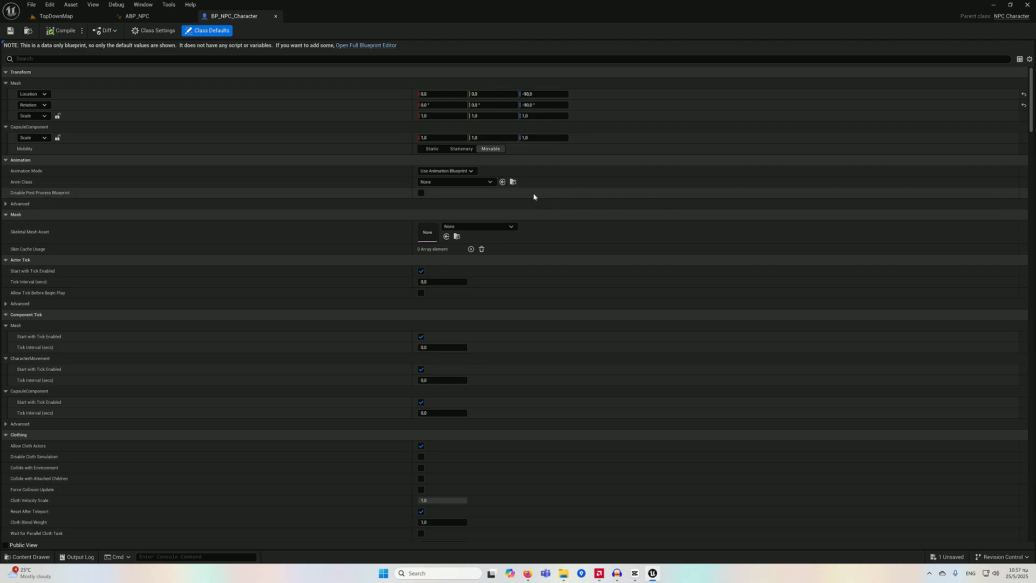
pyautogui.click(512, 228)
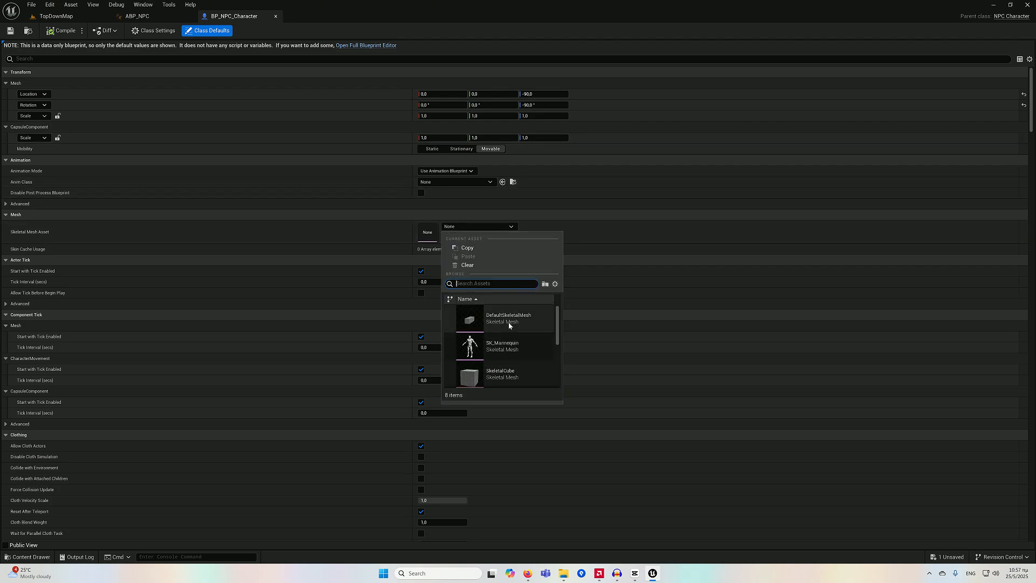
pyautogui.write('man')
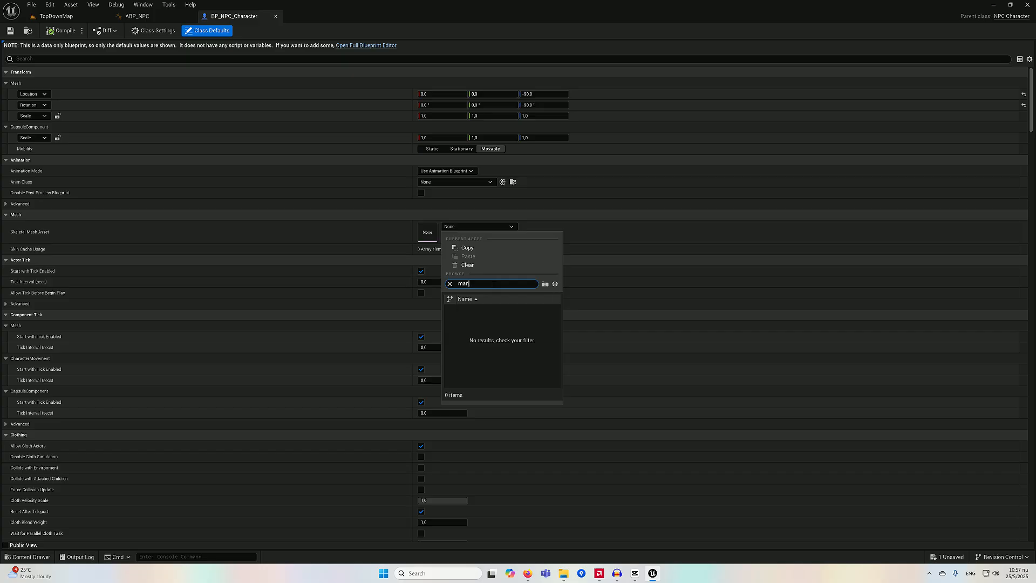
pyautogui.write('yn')
pyautogui.click(500, 346)
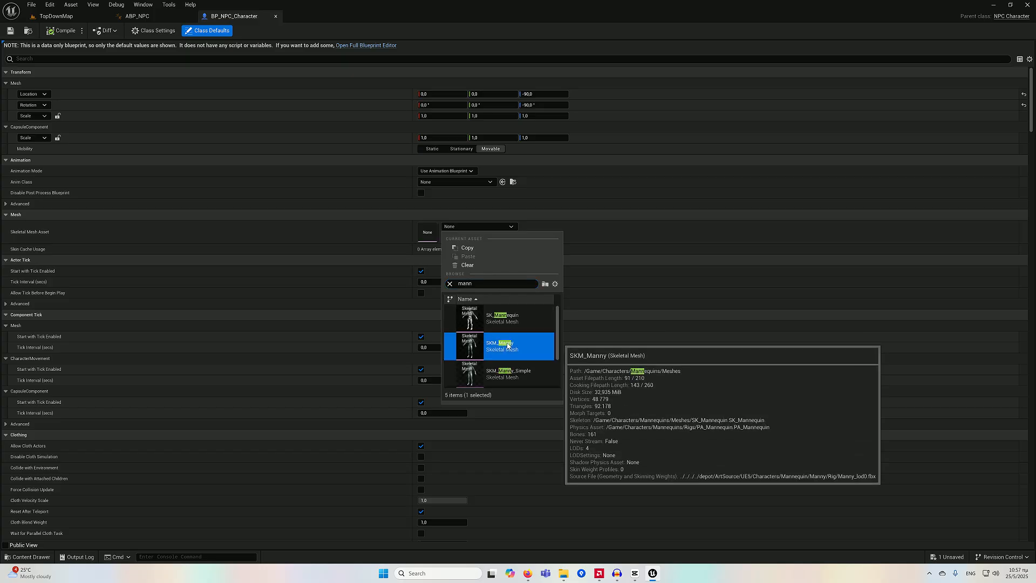
# Set BP_NPC_Character's Anim Class to ABP_NPC, and compile and save the blueprint
pyautogui.click(490, 182)
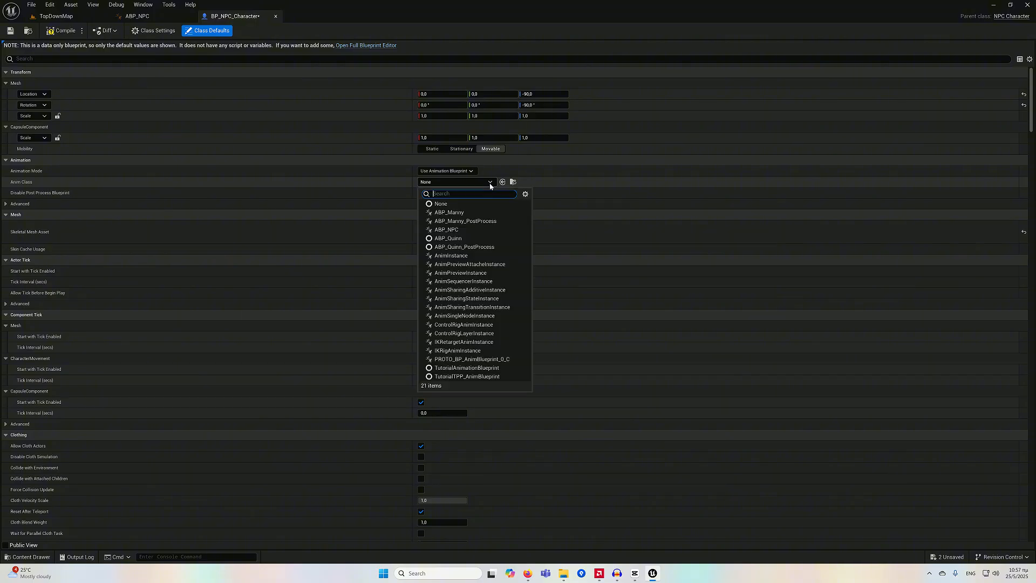
pyautogui.click(451, 230)
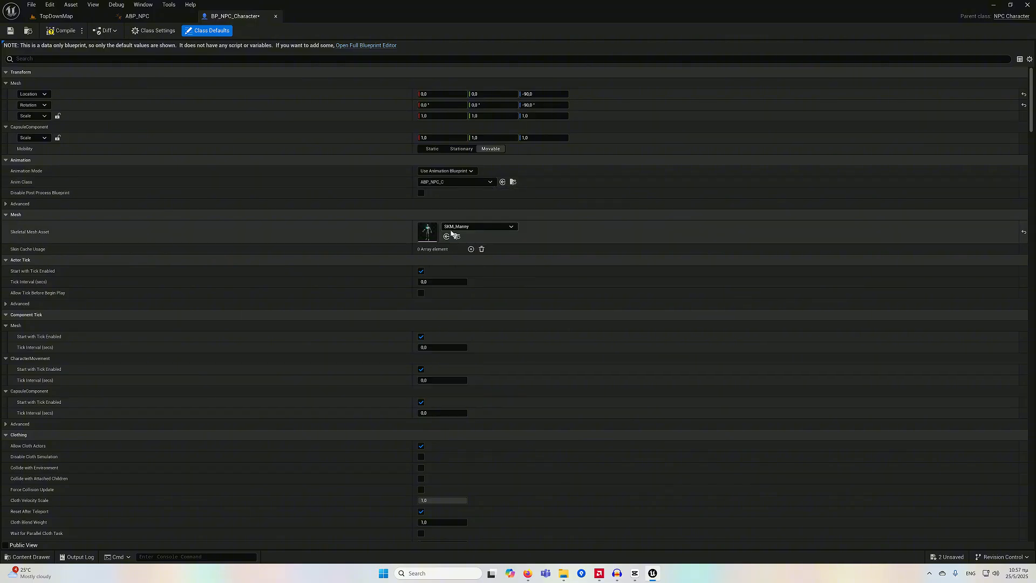
pyautogui.click(63, 31)
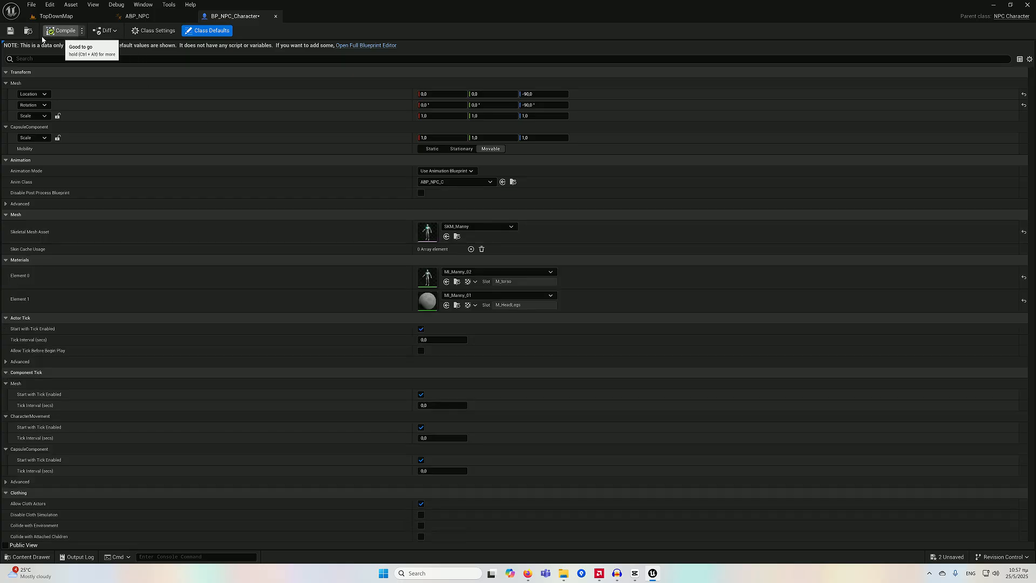
pyautogui.click(10, 31)
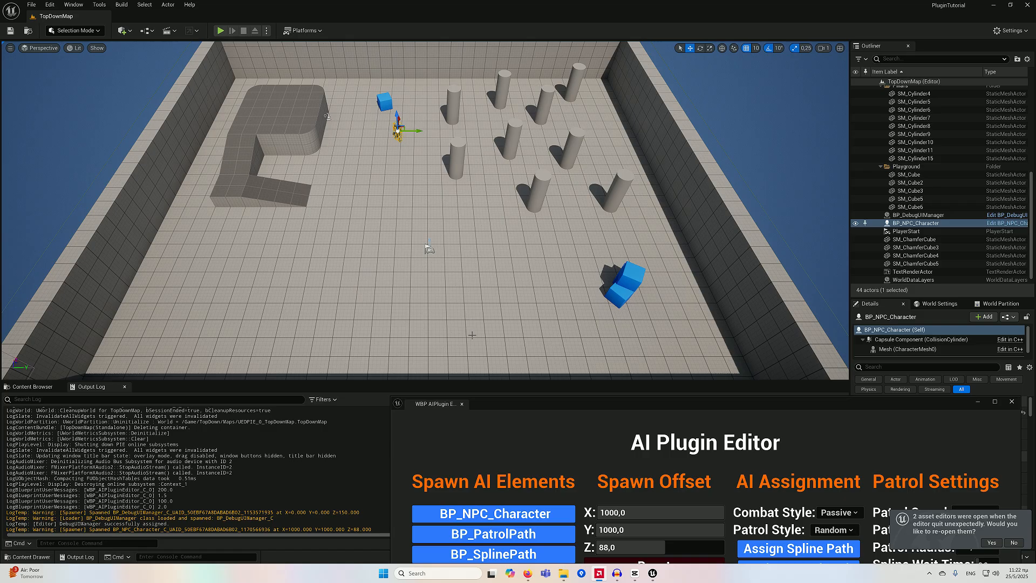
# Move the AI Plugin Editor window up over the viewport and reset the X, Y and Z spawn offsets
pyautogui.moveTo(532, 410); pyautogui.dragTo(345, 183)
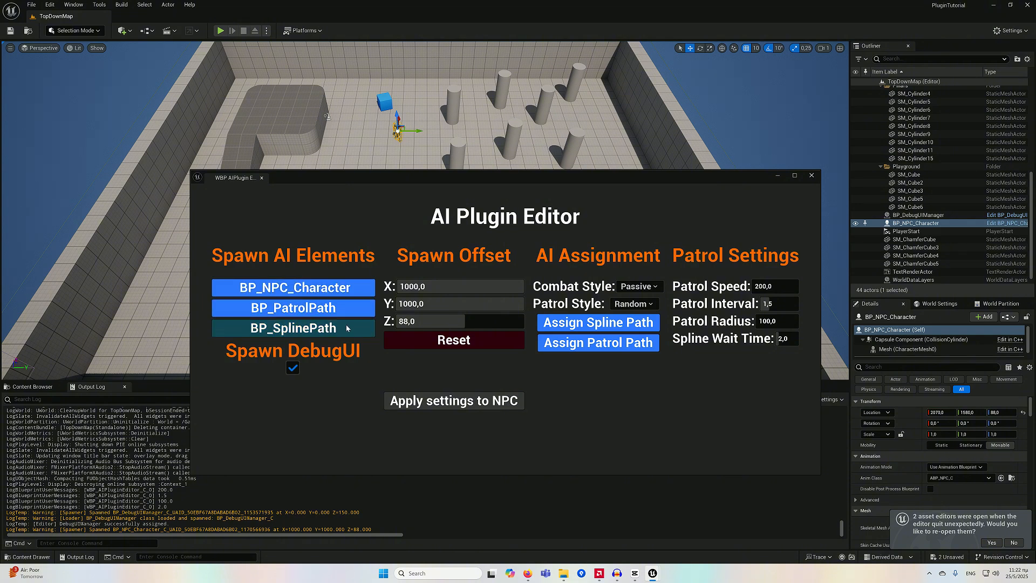
pyautogui.click(415, 322)
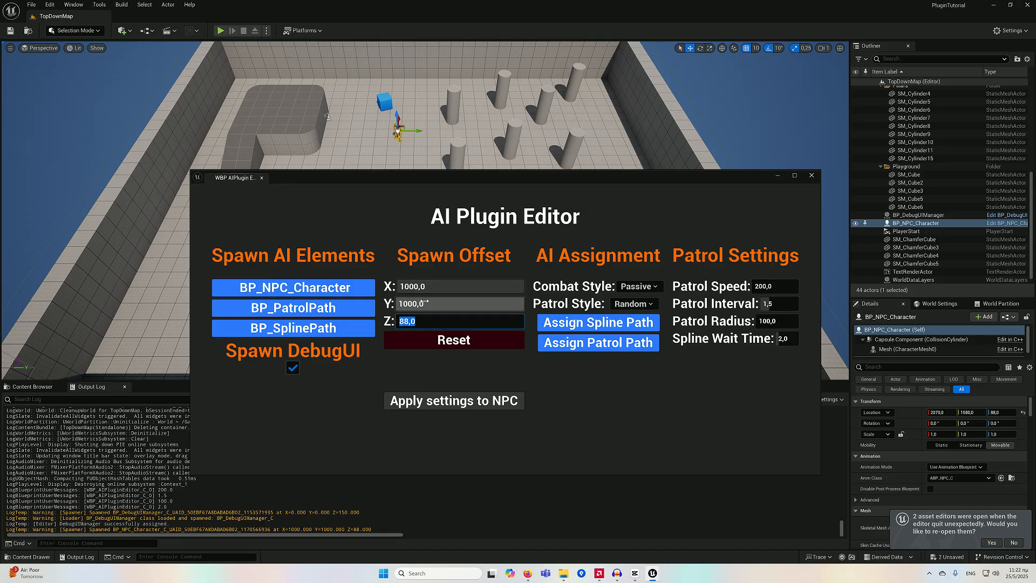
pyautogui.click(425, 303)
pyautogui.click(423, 286)
pyautogui.click(419, 303)
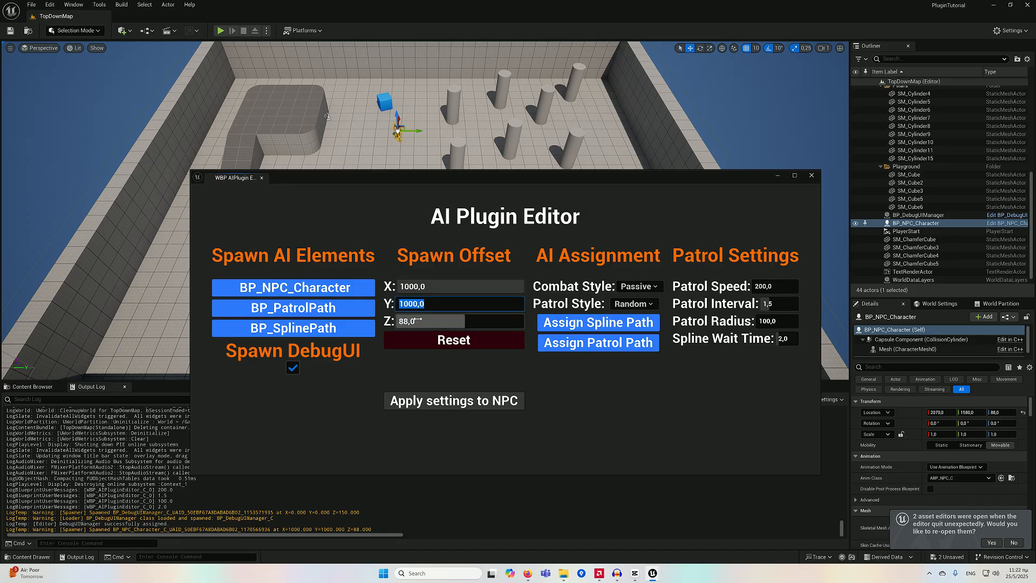
pyautogui.click(418, 320)
pyautogui.click(417, 304)
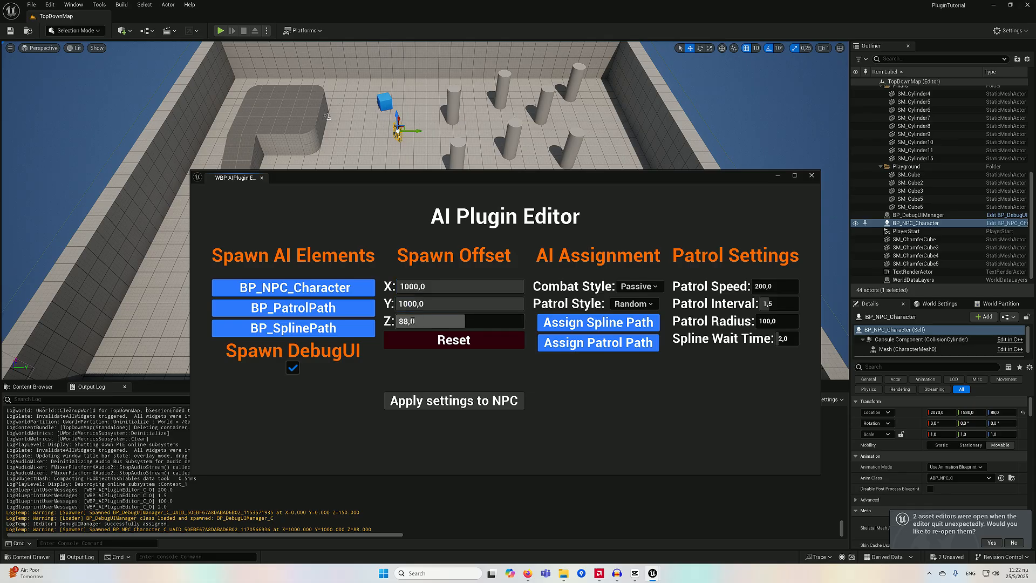
pyautogui.click(458, 343)
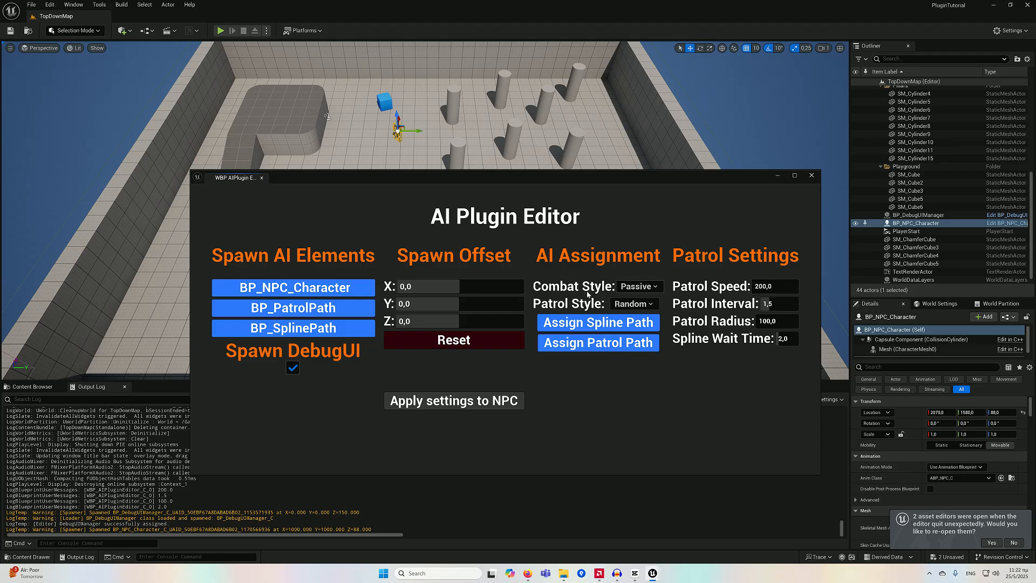
# Review the available Combat Style and Patrol Style options in the AI Assignment section without changing them
pyautogui.click(651, 289)
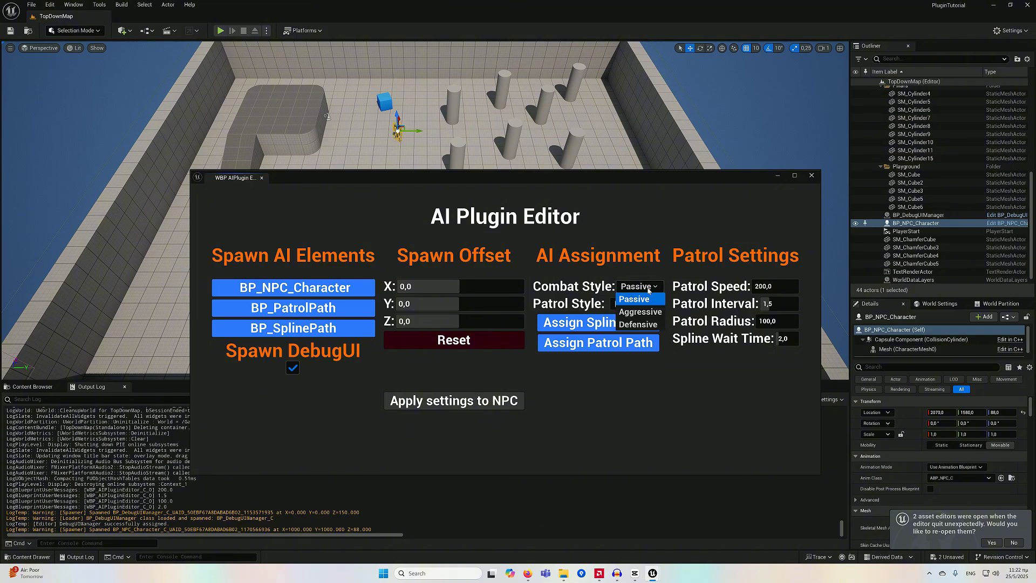
pyautogui.click(596, 287)
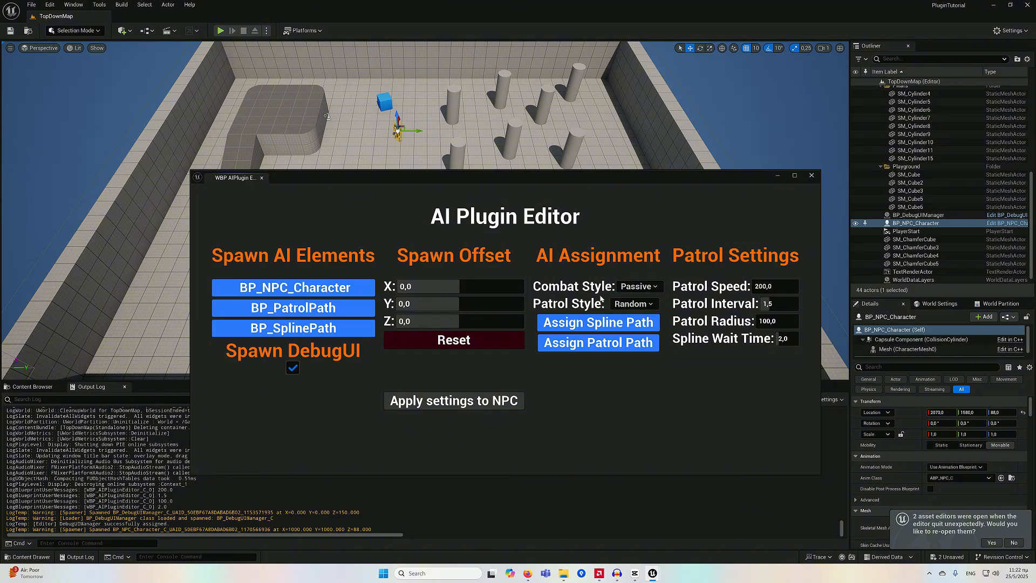
pyautogui.click(651, 306)
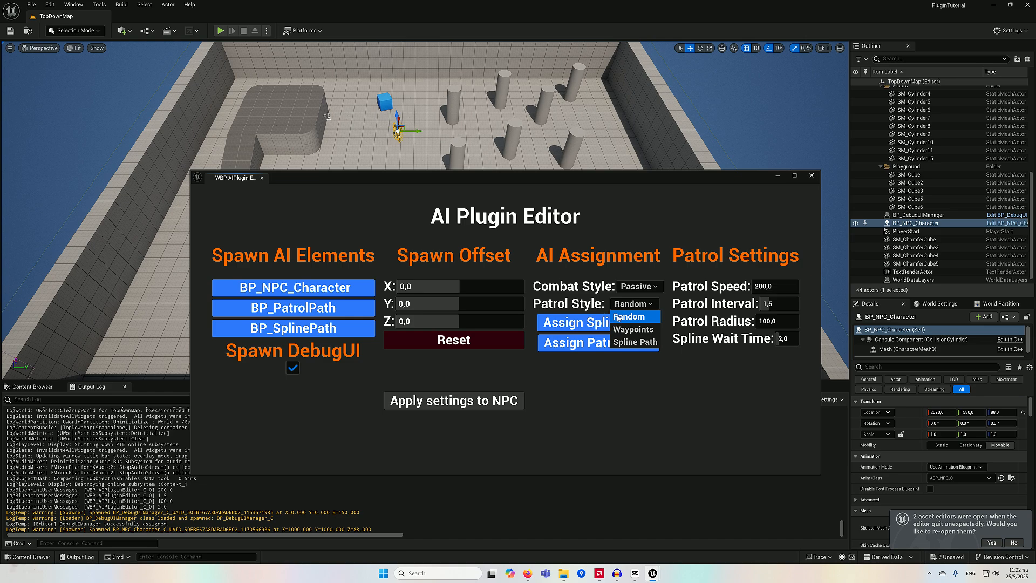
pyautogui.click(593, 304)
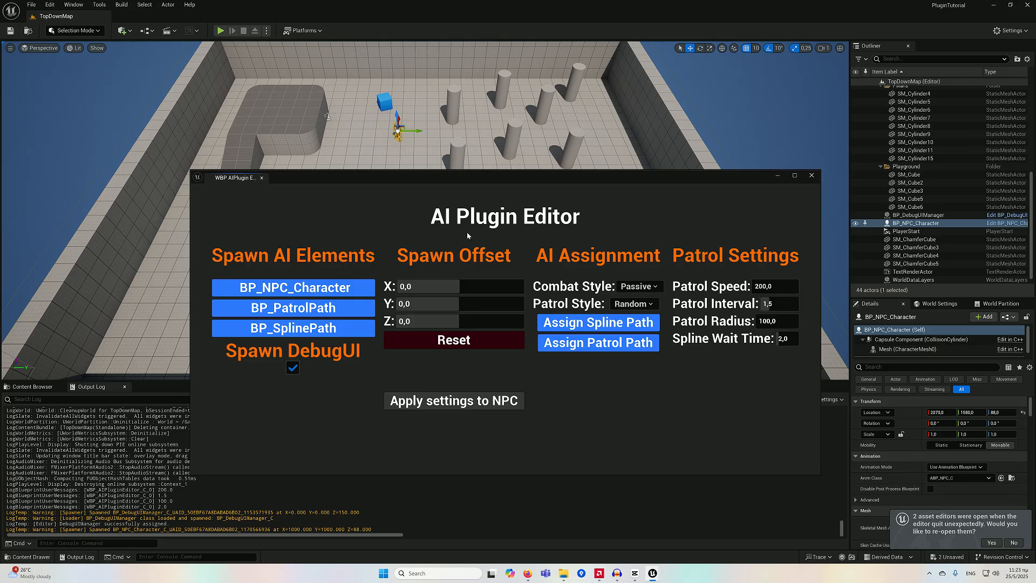
# Set Patrol Speed to 400, Patrol Interval to 3 and Patrol Radius to 1000 in the Patrol Settings
pyautogui.click(765, 287)
pyautogui.write('400')
pyautogui.click(782, 299)
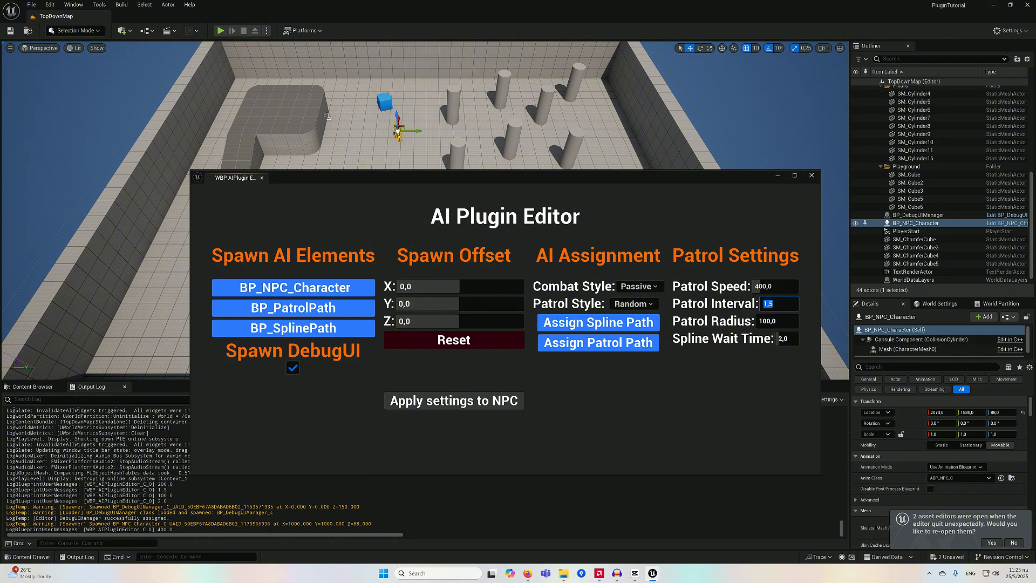
pyautogui.write('3')
pyautogui.click(778, 321)
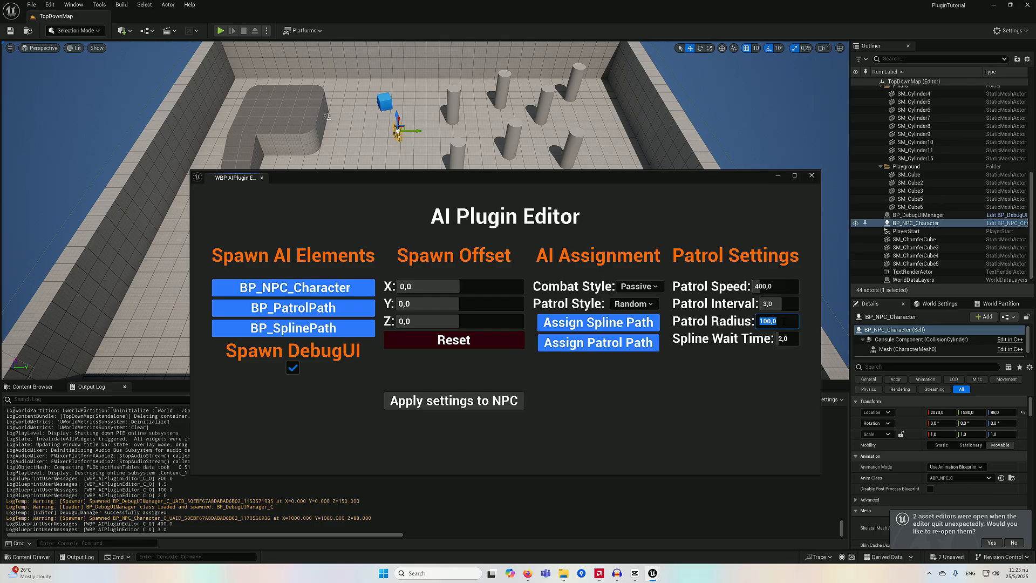
pyautogui.write('1000')
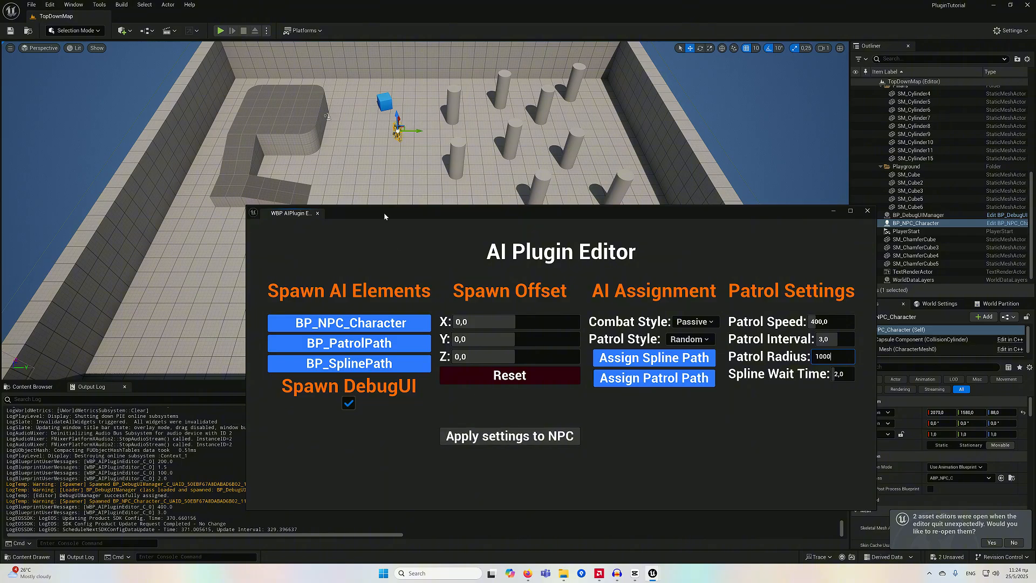
# Try to apply the settings with only the floor SM_Cube selected and highlight the resulting line in the Output Log
pyautogui.click(388, 158)
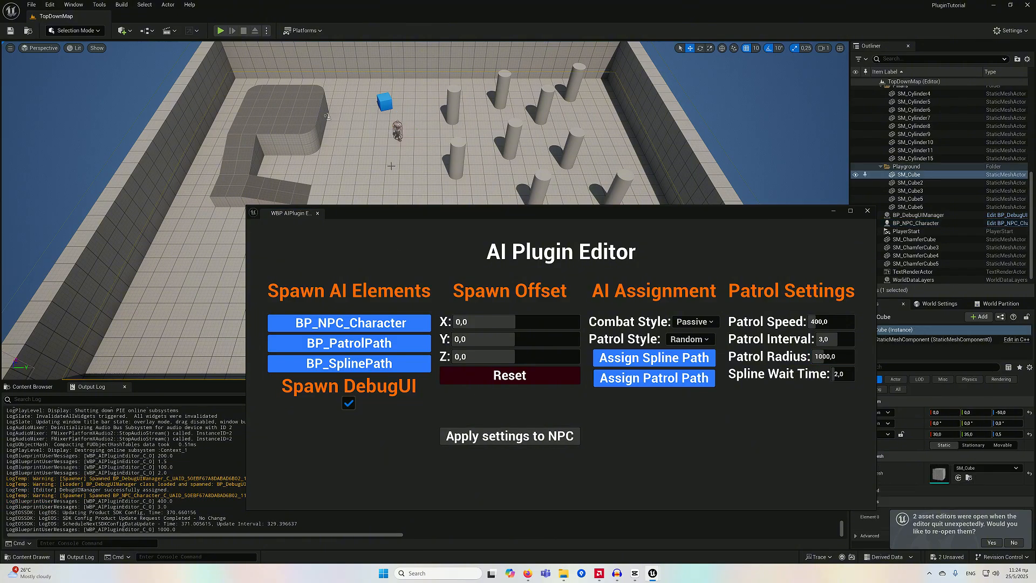
pyautogui.click(519, 437)
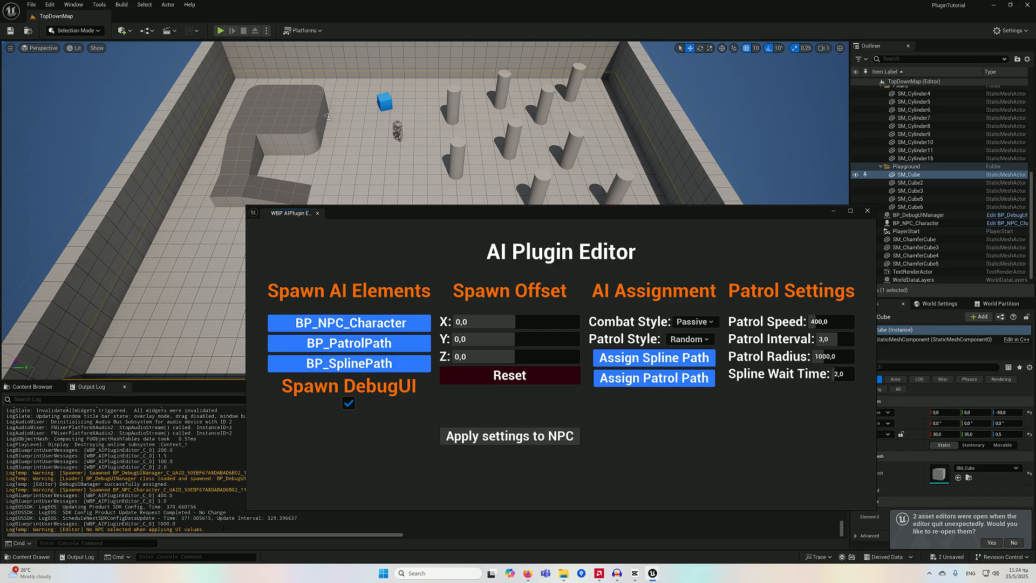
pyautogui.moveTo(223, 528); pyautogui.dragTo(17, 529)
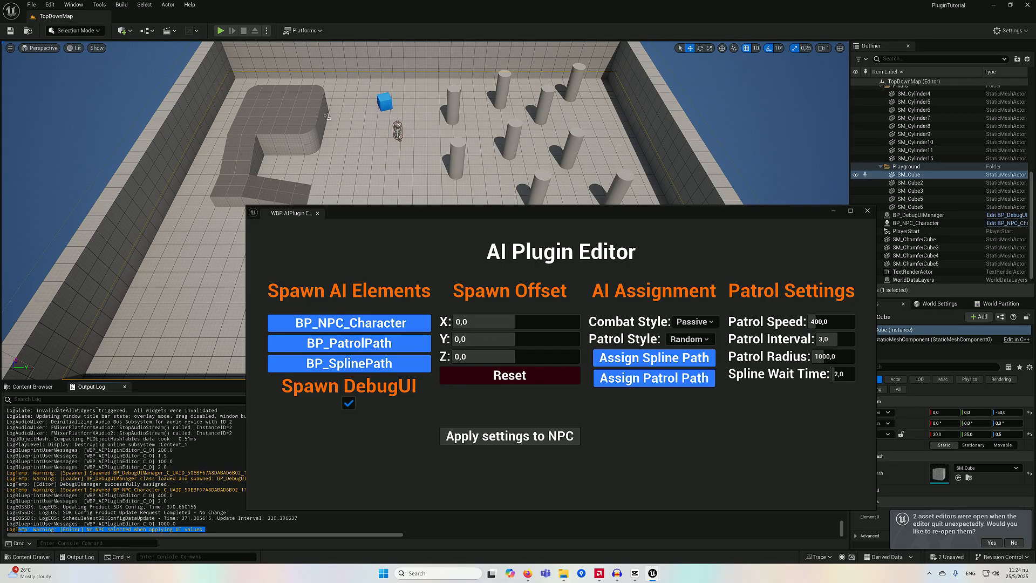
# Select the NPC character in the level, apply the settings to it and highlight the resulting Output Log lines
pyautogui.click(395, 132)
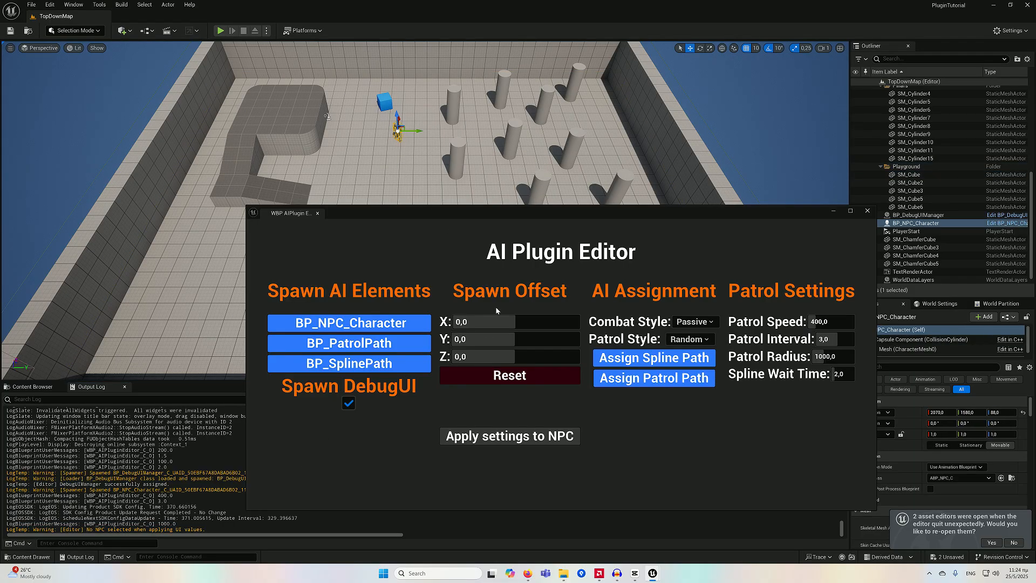
pyautogui.click(477, 433)
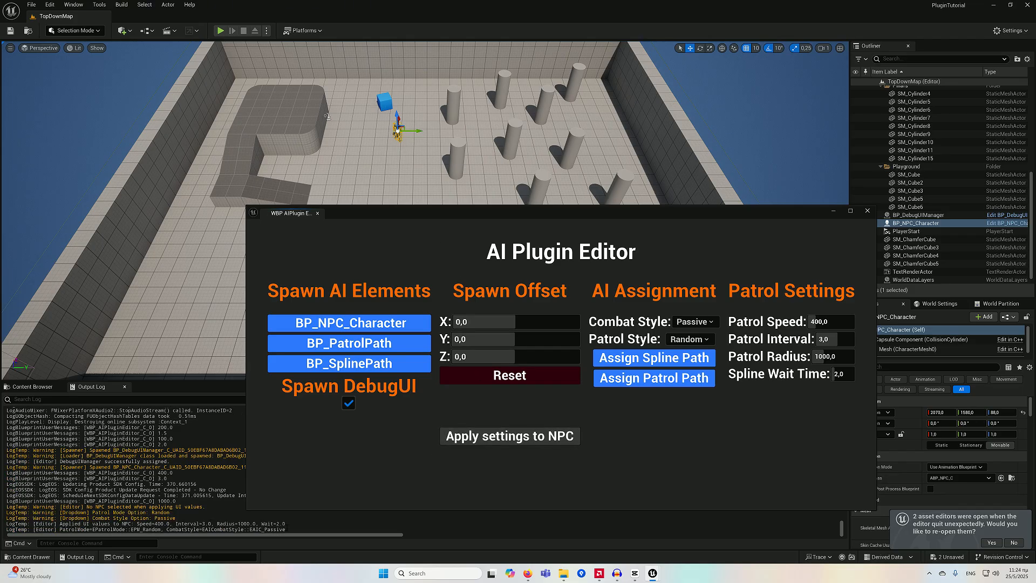
pyautogui.moveTo(286, 530); pyautogui.dragTo(8, 514)
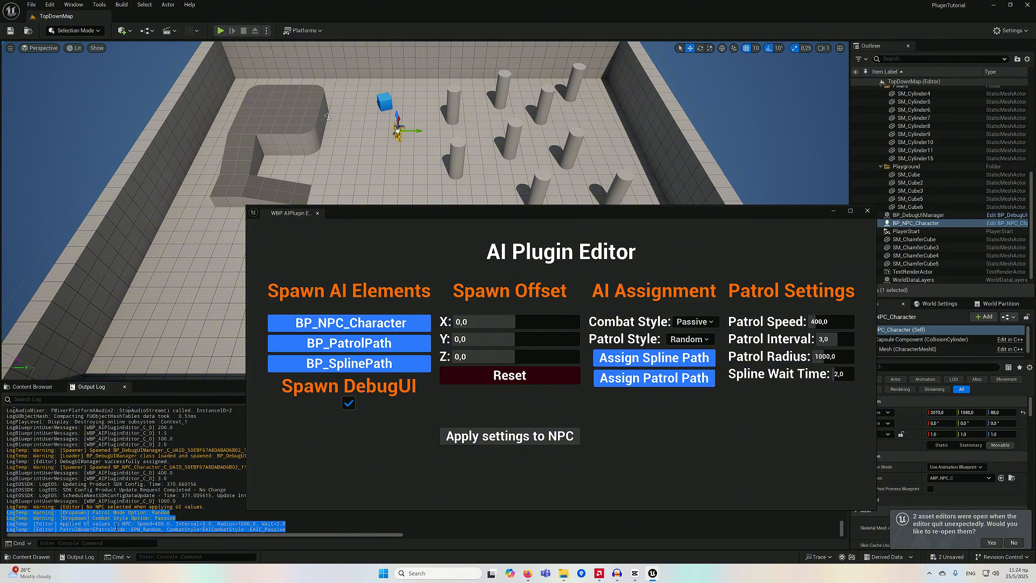
# Move the AI Plugin Editor window below the viewport, play the level and walk the player around to watch the NPC's random patrol
pyautogui.moveTo(512, 216); pyautogui.dragTo(528, 405)
pyautogui.click(220, 30)
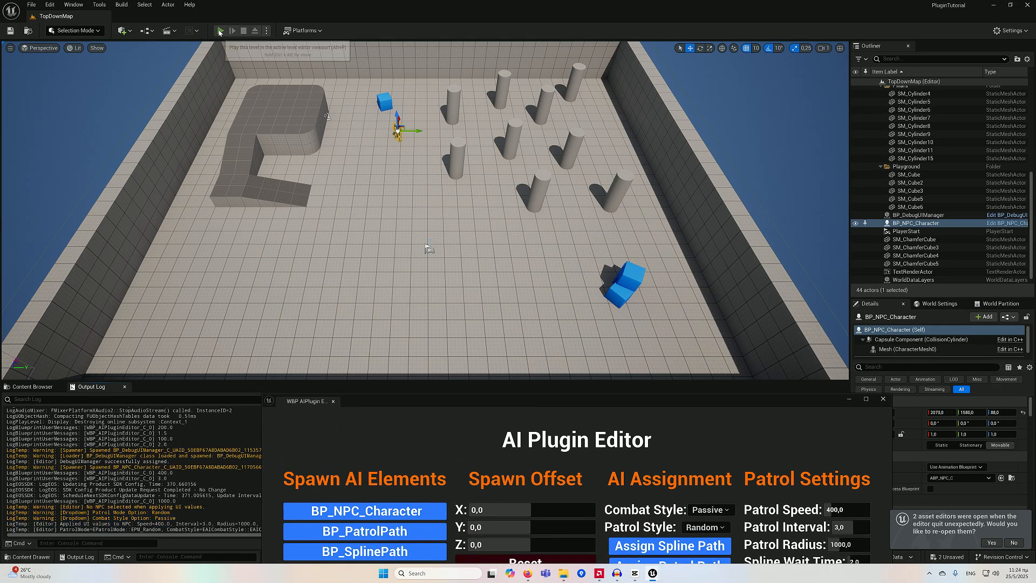
pyautogui.click(370, 123)
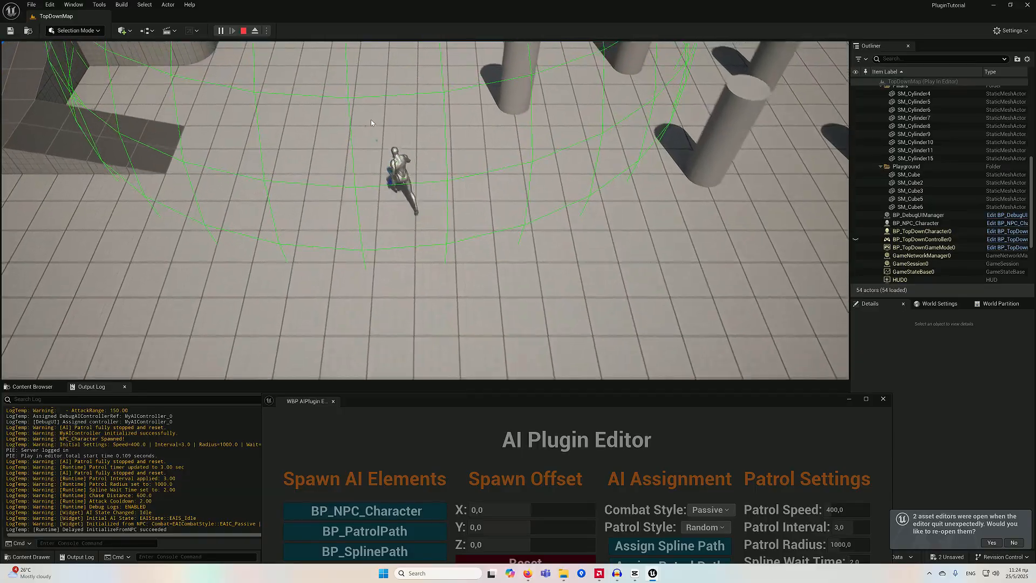
pyautogui.click(380, 118)
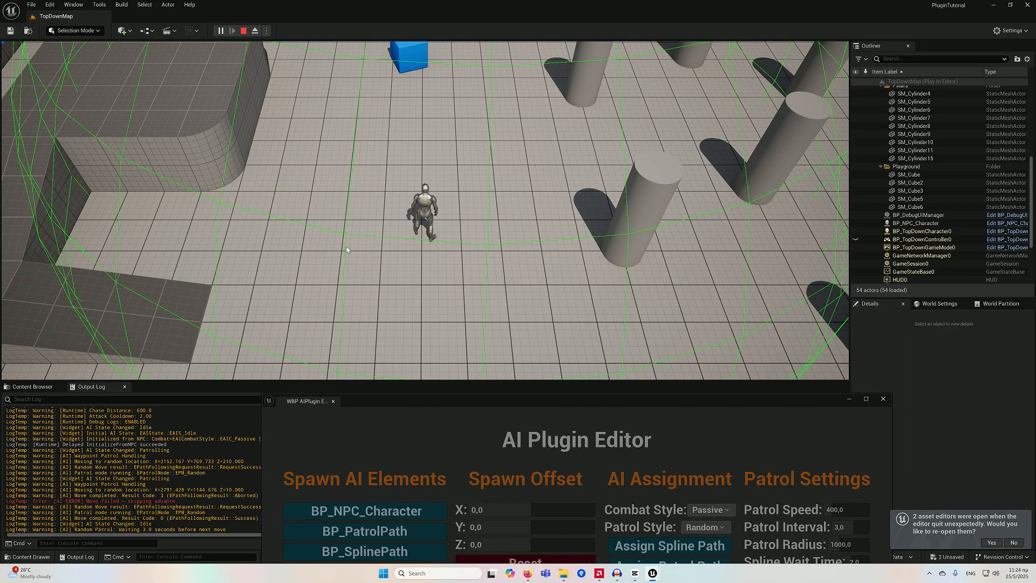
pyautogui.click(428, 146)
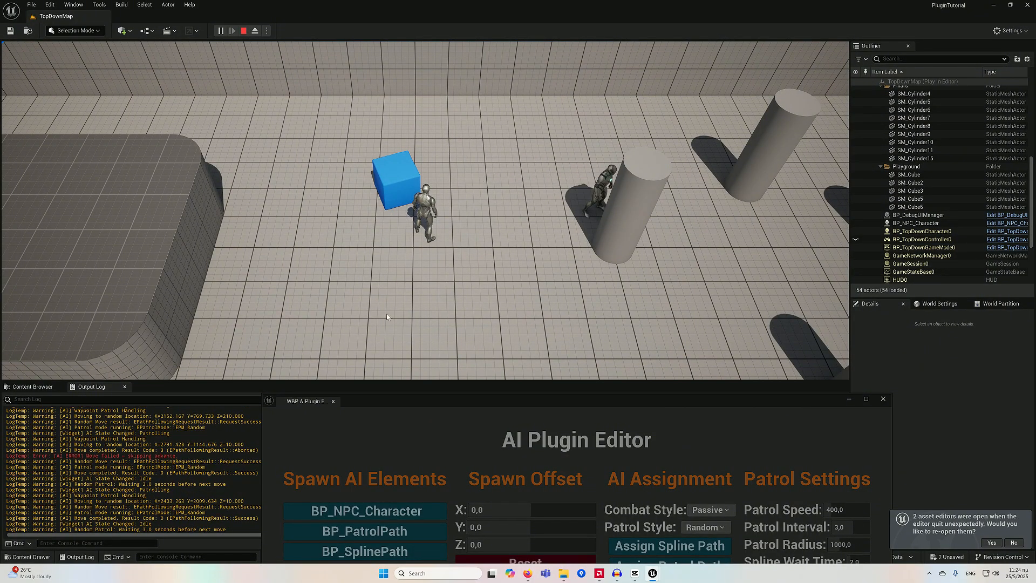
pyautogui.click(428, 323)
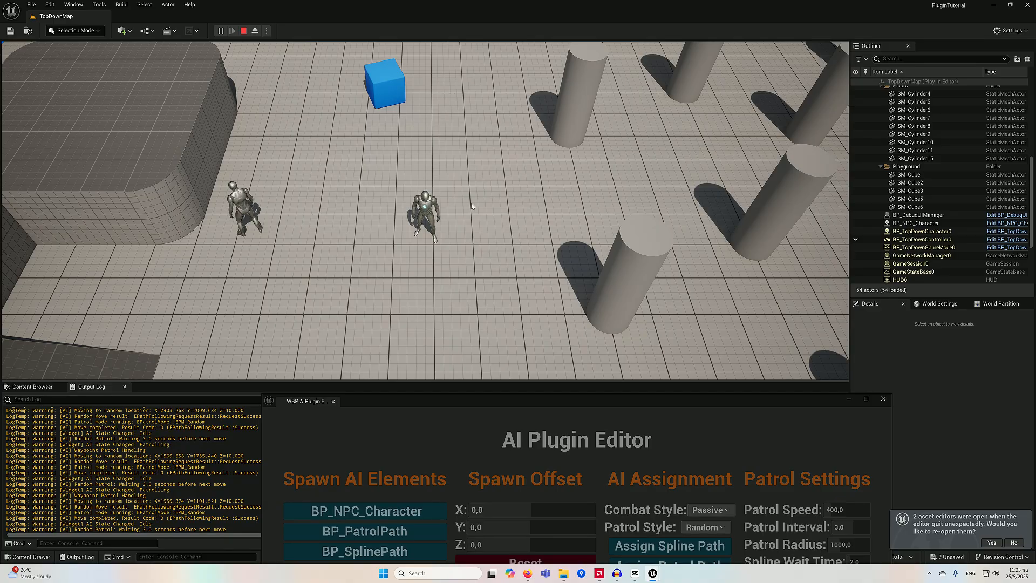
# Show the in-game debug UI and move the player again to check the NPC's current AI state
pyautogui.press('Tab')
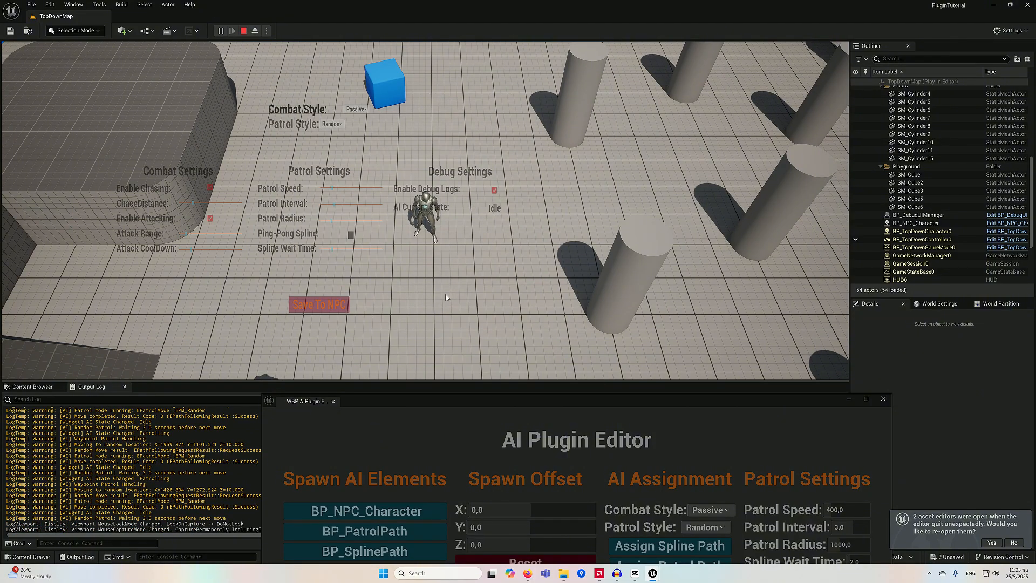
pyautogui.click(432, 329)
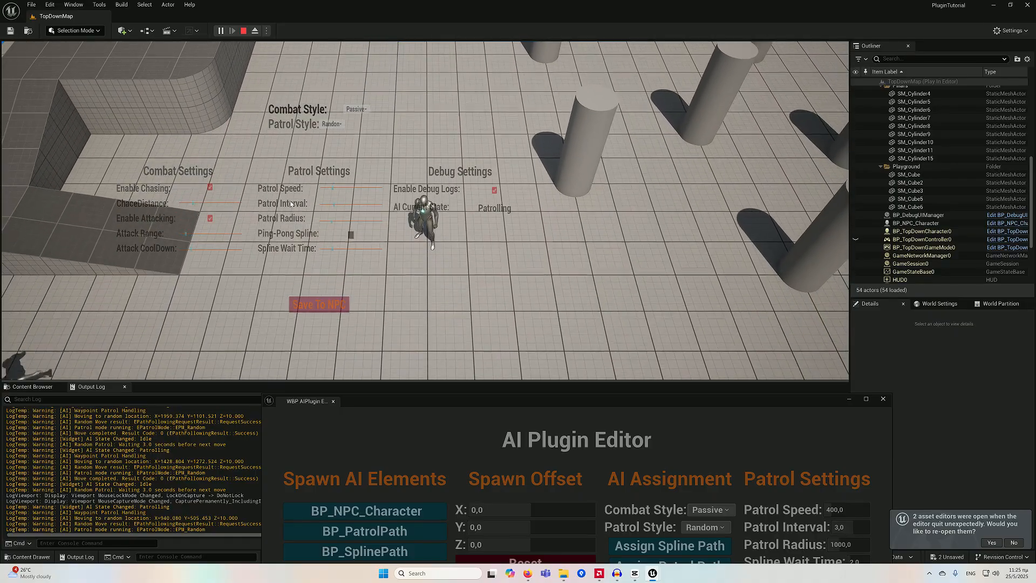
# Walk the player around near the patrolling NPC and lower its Patrol Radius to about 634 in the in-game debug UI
pyautogui.click(385, 336)
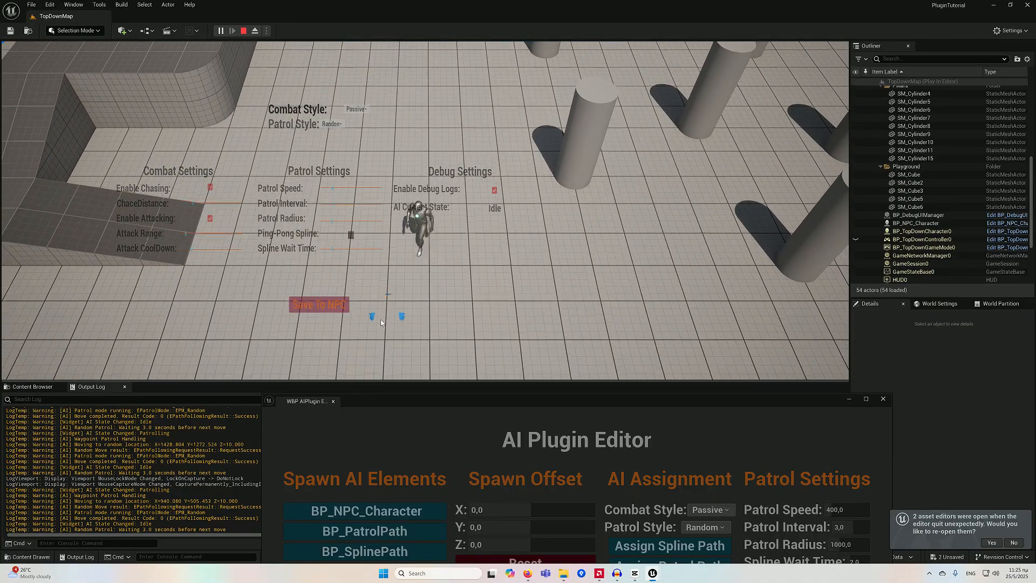
pyautogui.click(377, 323)
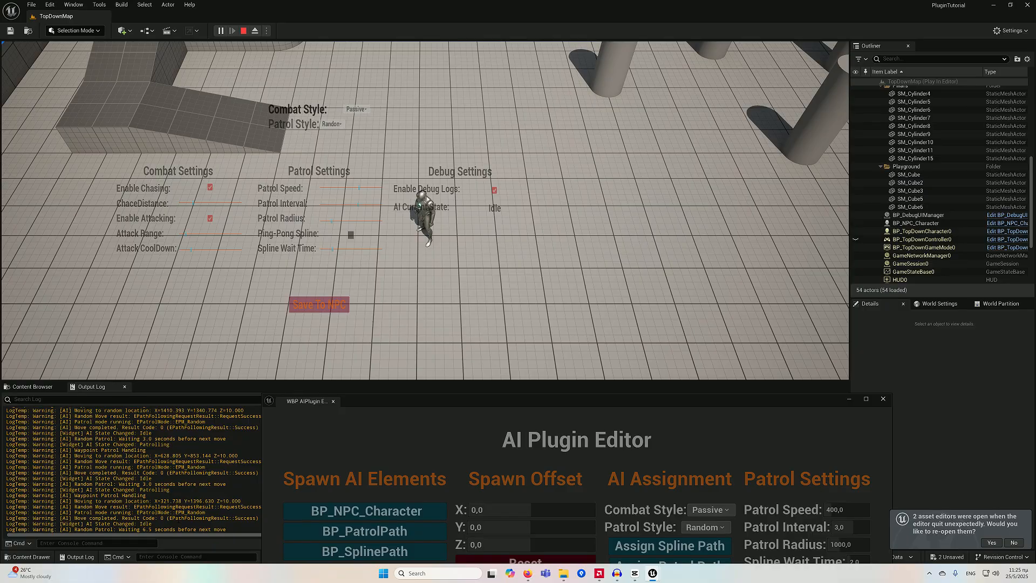
pyautogui.click(437, 301)
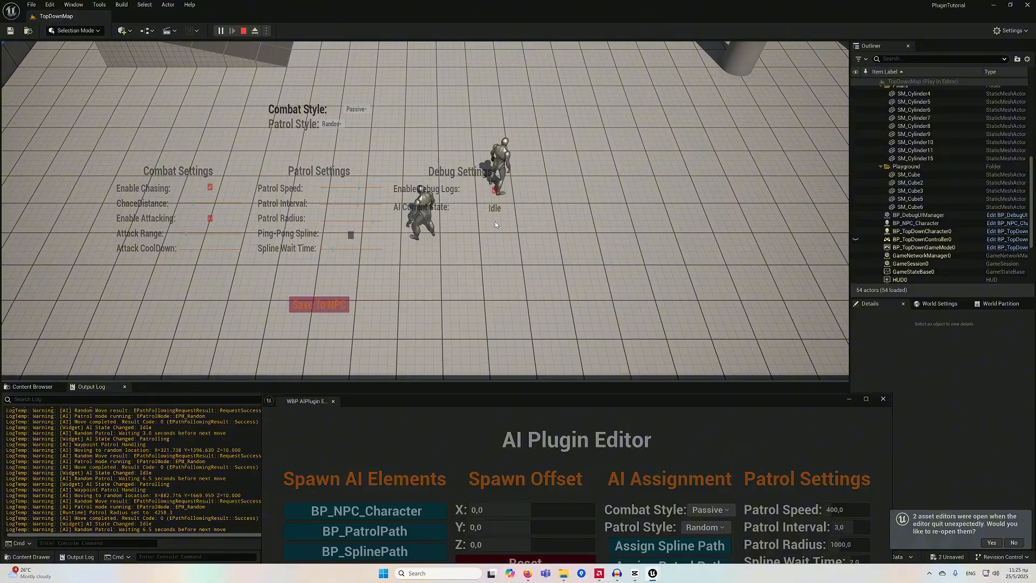
pyautogui.click(495, 224)
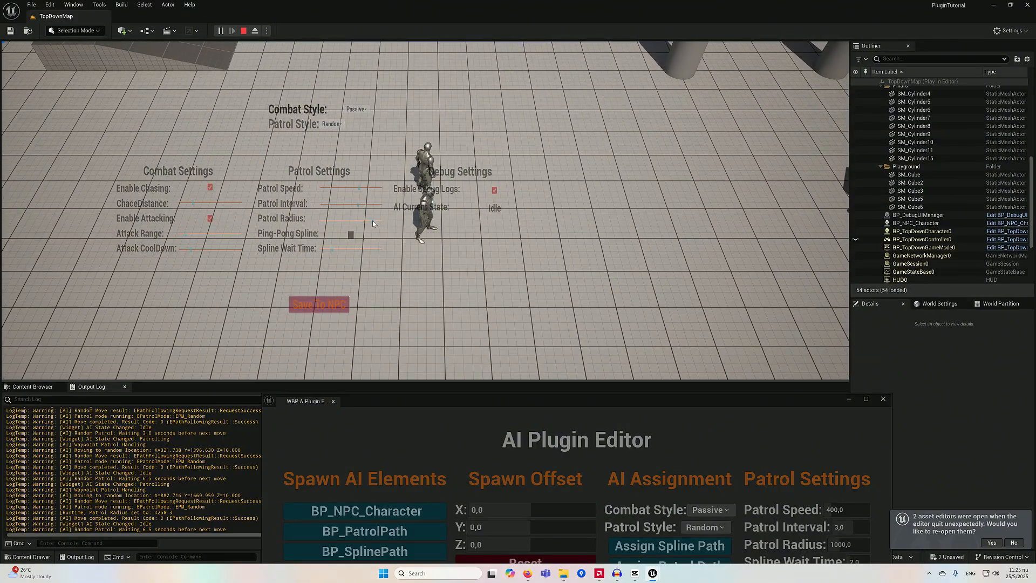
pyautogui.moveTo(372, 220); pyautogui.dragTo(327, 221)
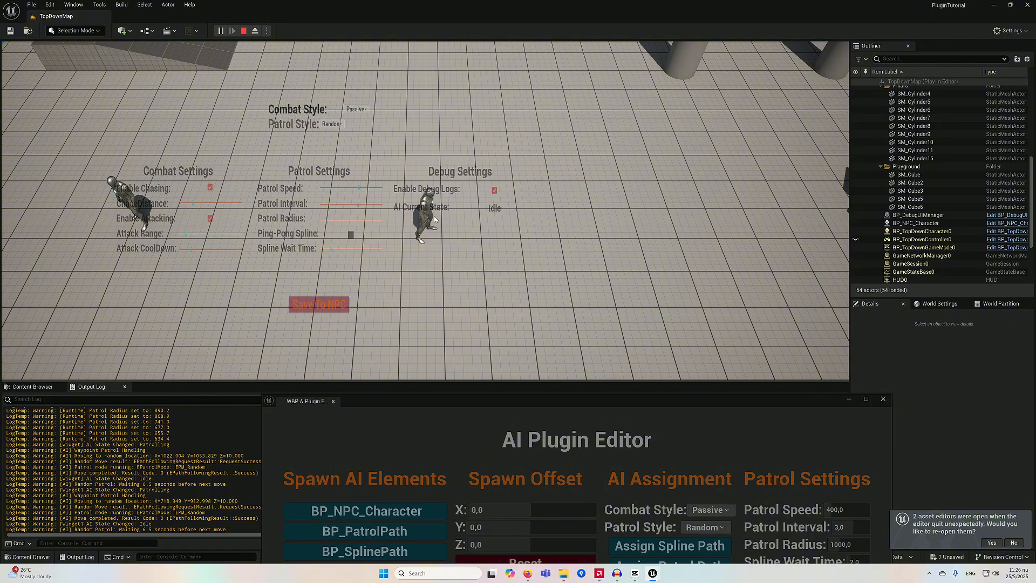
# Switch the NPC's debug logs off and back on in the in-game debug UI
pyautogui.click(500, 187)
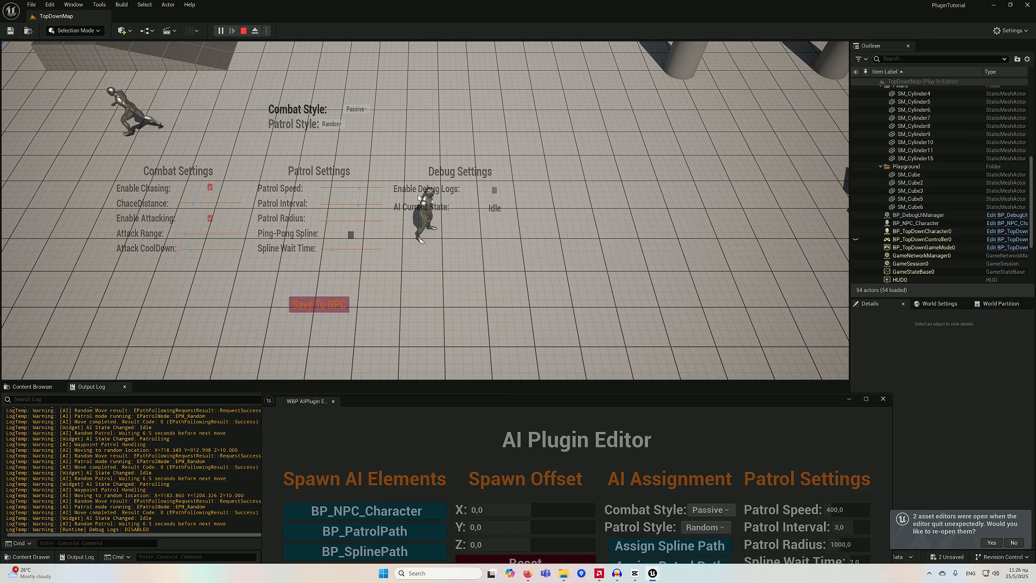
pyautogui.click(494, 190)
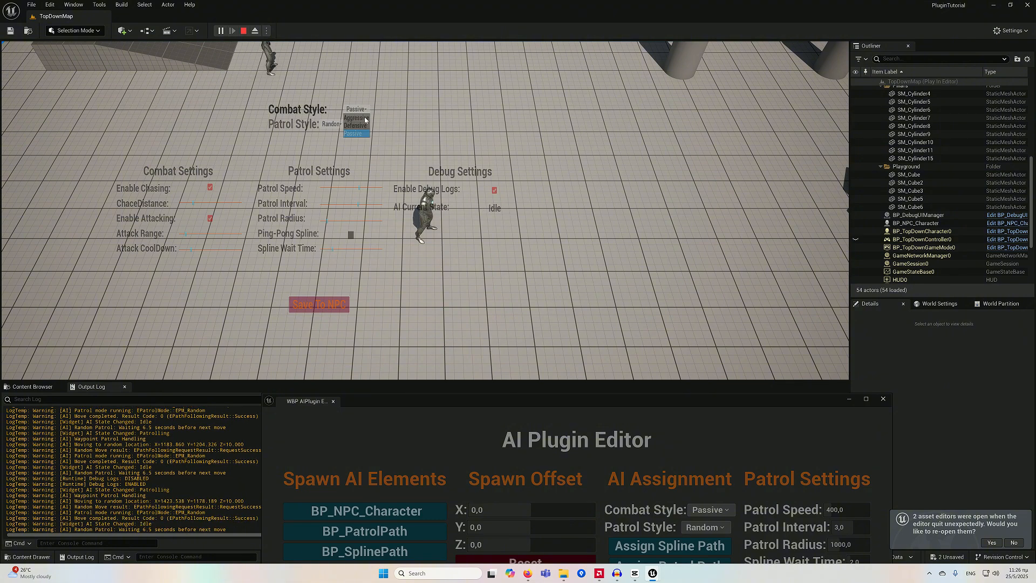
# Set the NPC's Combat Style to Aggressive, raise its chase distance to about 921 and walk the player around to provoke it
pyautogui.click(365, 118)
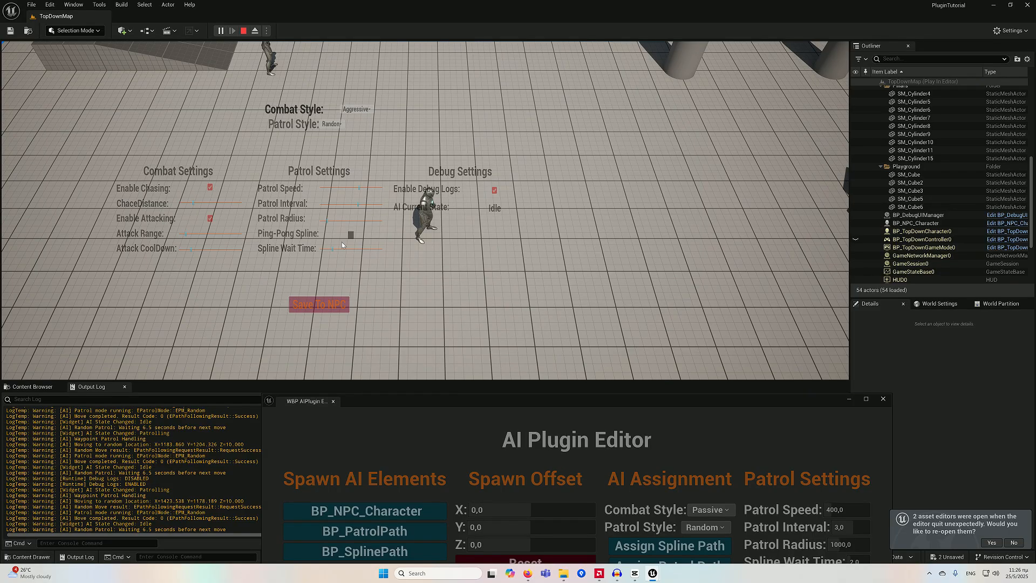
pyautogui.click(380, 156)
pyautogui.click(447, 244)
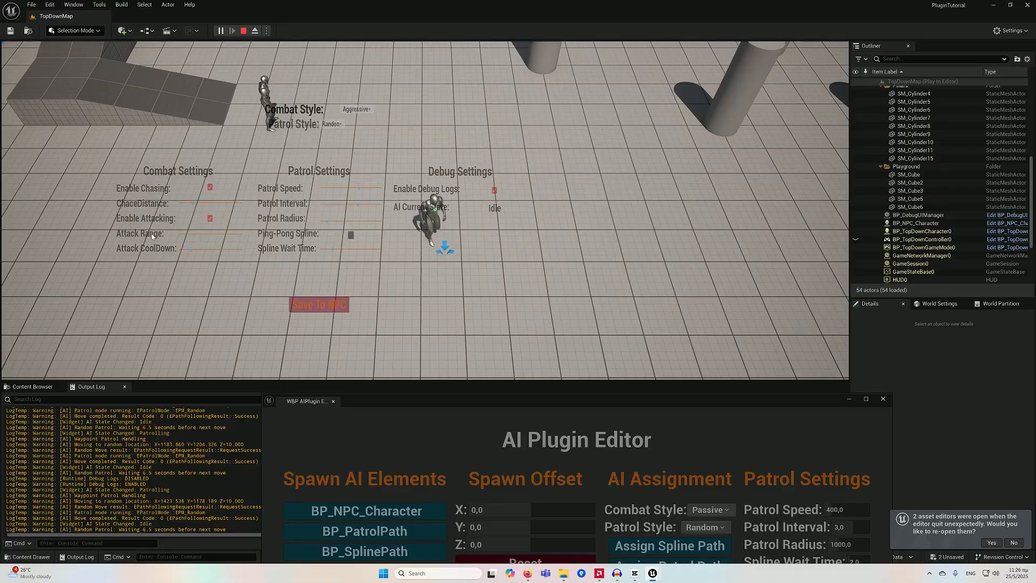
pyautogui.moveTo(192, 203); pyautogui.dragTo(207, 204)
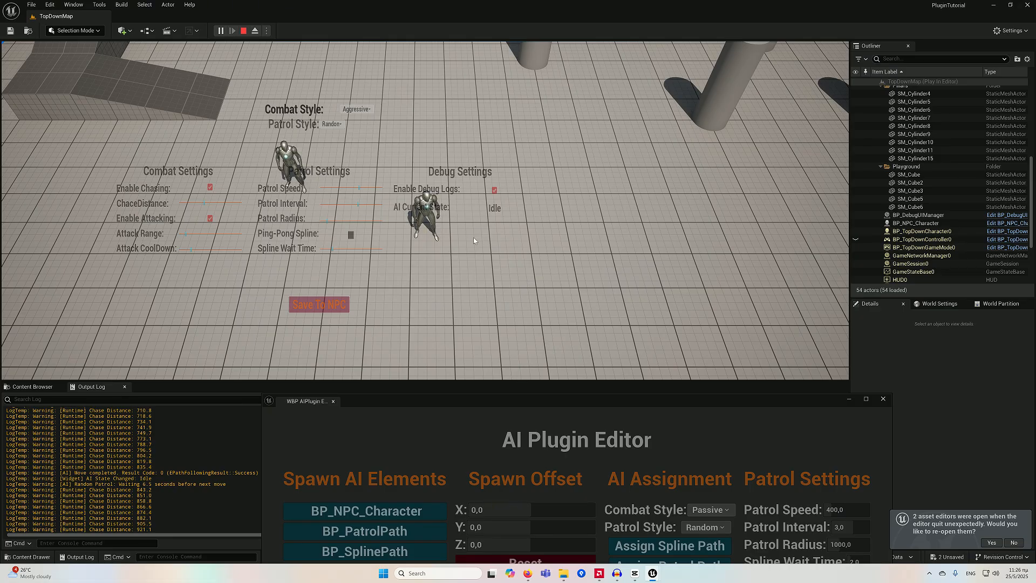
pyautogui.click(523, 196)
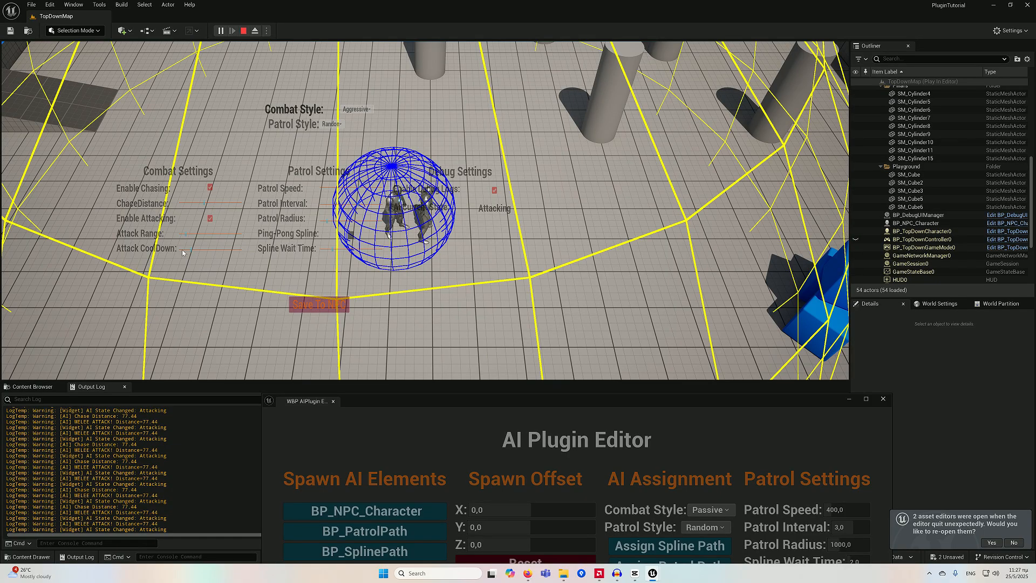
# Raise the NPC's Attack CoolDown to about 4.58 and run the player away from it to test the chase
pyautogui.moveTo(190, 249); pyautogui.dragTo(207, 250)
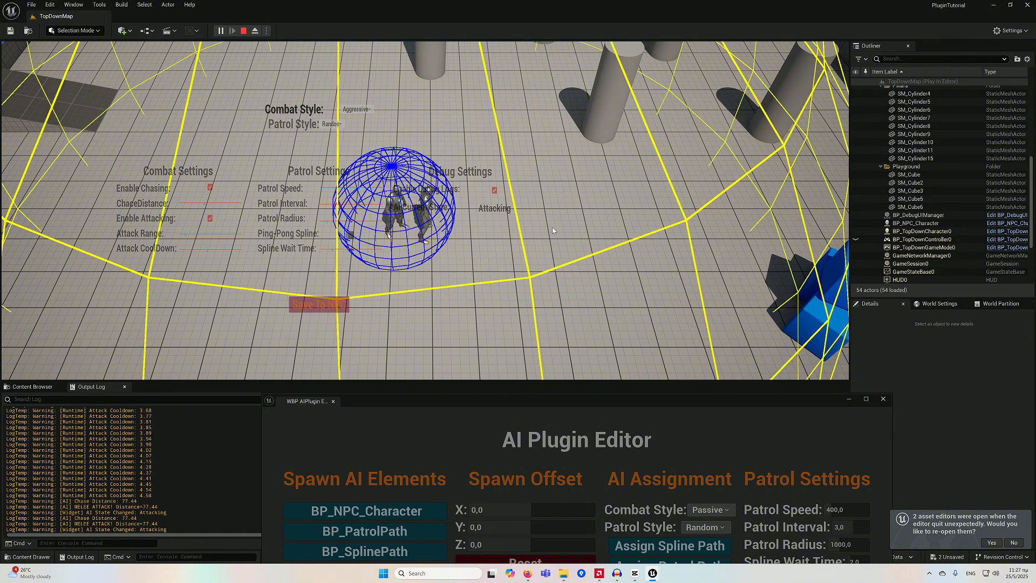
pyautogui.click(569, 221)
pyautogui.moveTo(578, 234)
pyautogui.mouseDown()
pyautogui.moveTo(576, 216)
pyautogui.moveTo(555, 272)
pyautogui.moveTo(507, 289)
pyautogui.mouseUp()
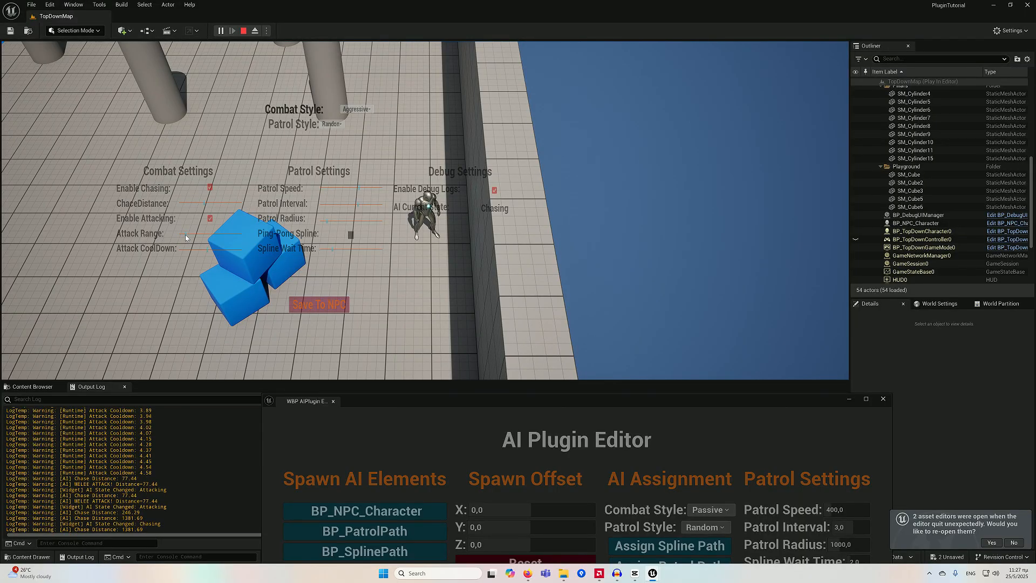
# Set the NPC's Attack Range to about 151 and walk the player back across the floor to test the ranged attack
pyautogui.moveTo(185, 235); pyautogui.dragTo(191, 235)
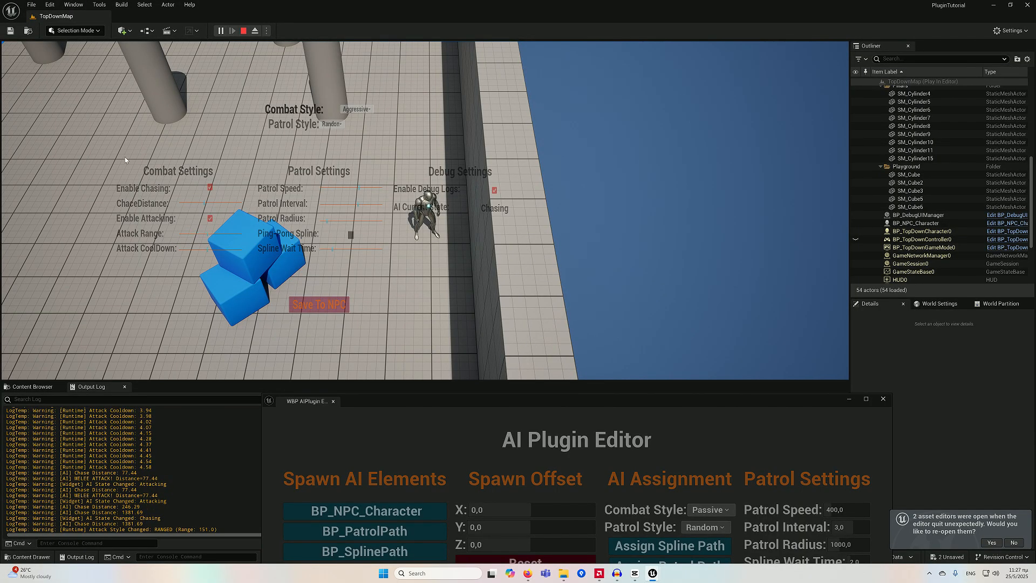
pyautogui.moveTo(125, 157)
pyautogui.mouseDown()
pyautogui.moveTo(77, 170)
pyautogui.moveTo(94, 169)
pyautogui.moveTo(144, 258)
pyautogui.mouseUp()
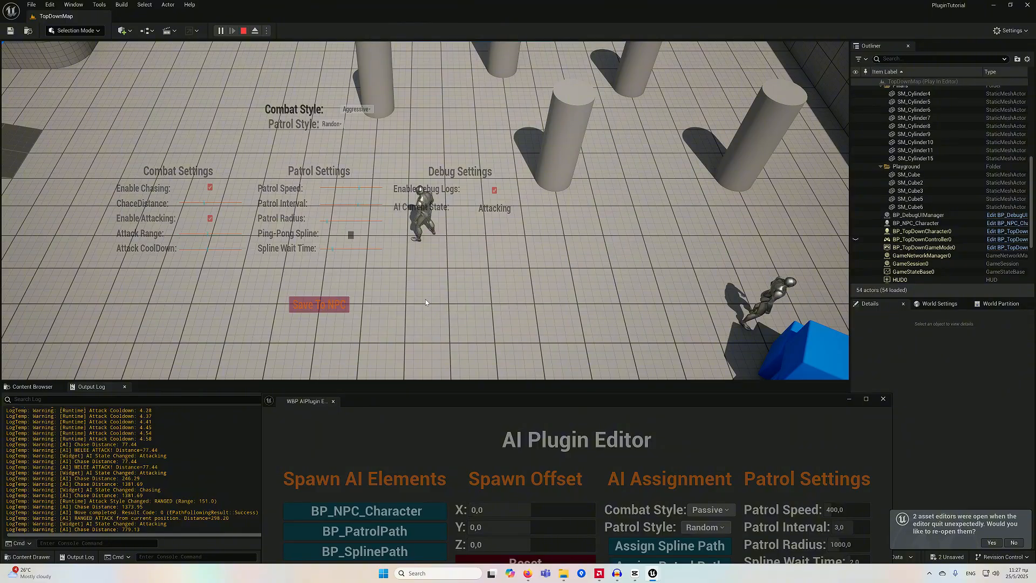
pyautogui.click(570, 264)
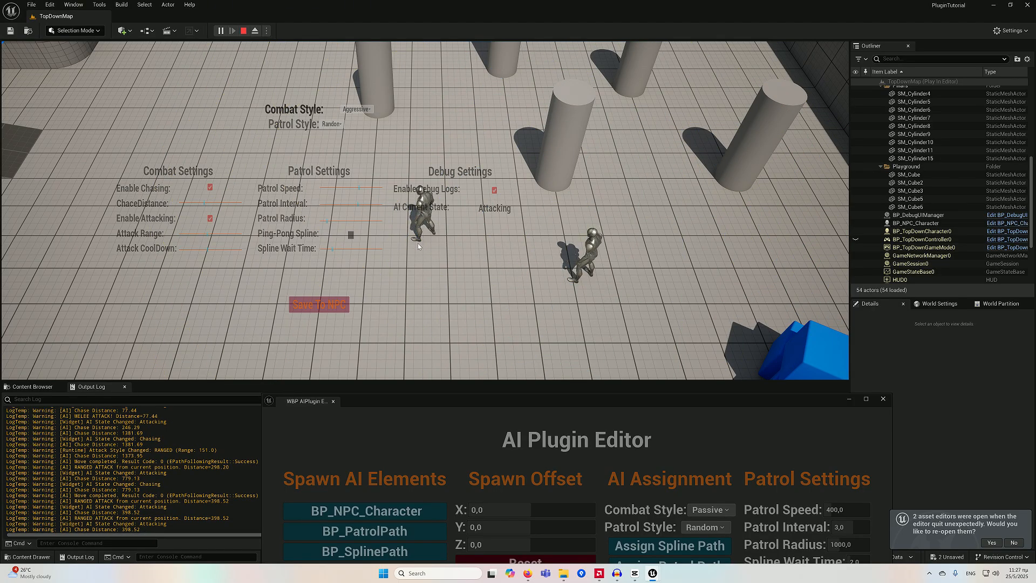
# Set the NPC's Combat Style back to Passive, watch it resume patrolling and stop the play session
pyautogui.click(361, 109)
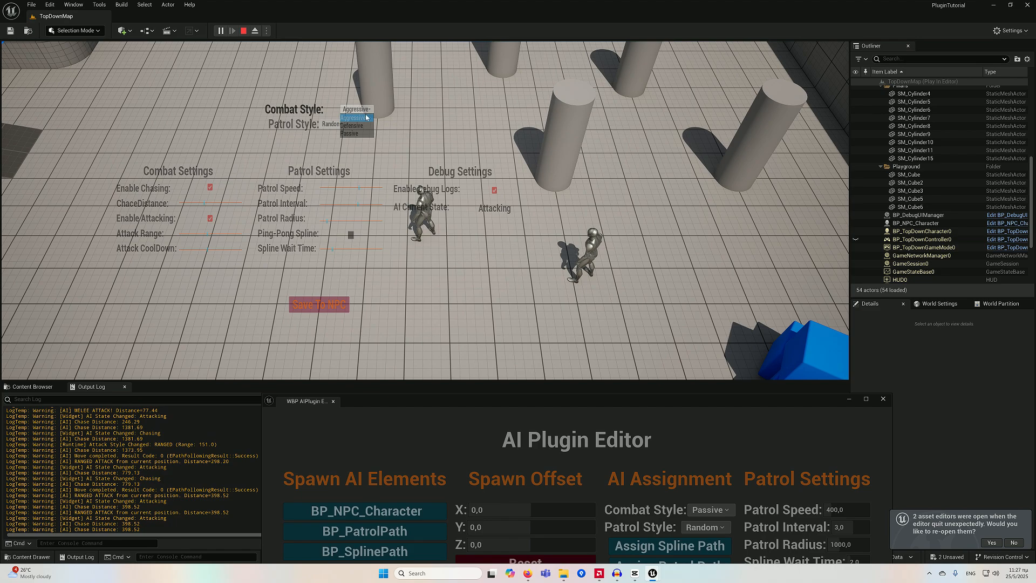
pyautogui.click(357, 134)
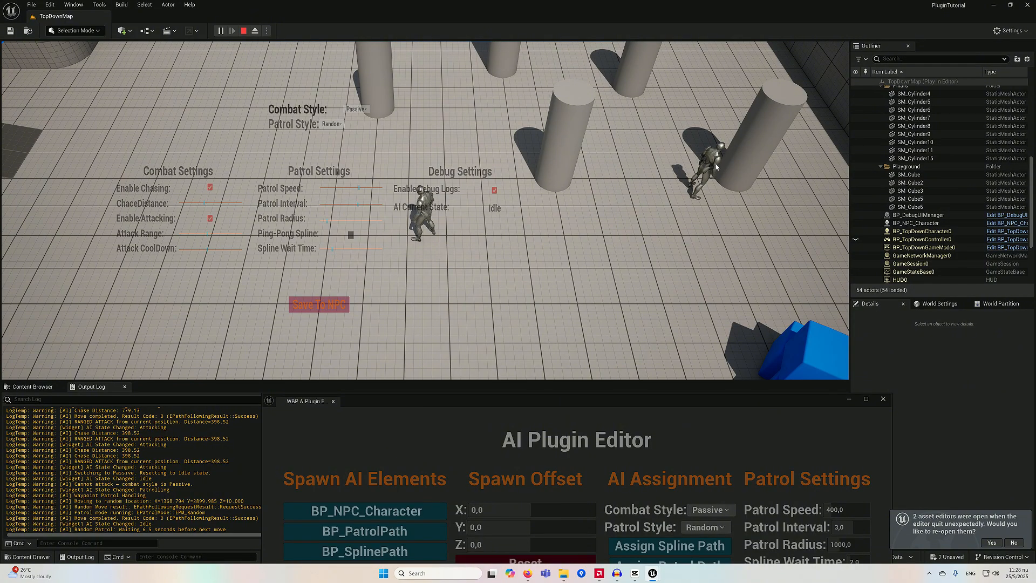
pyautogui.click(243, 31)
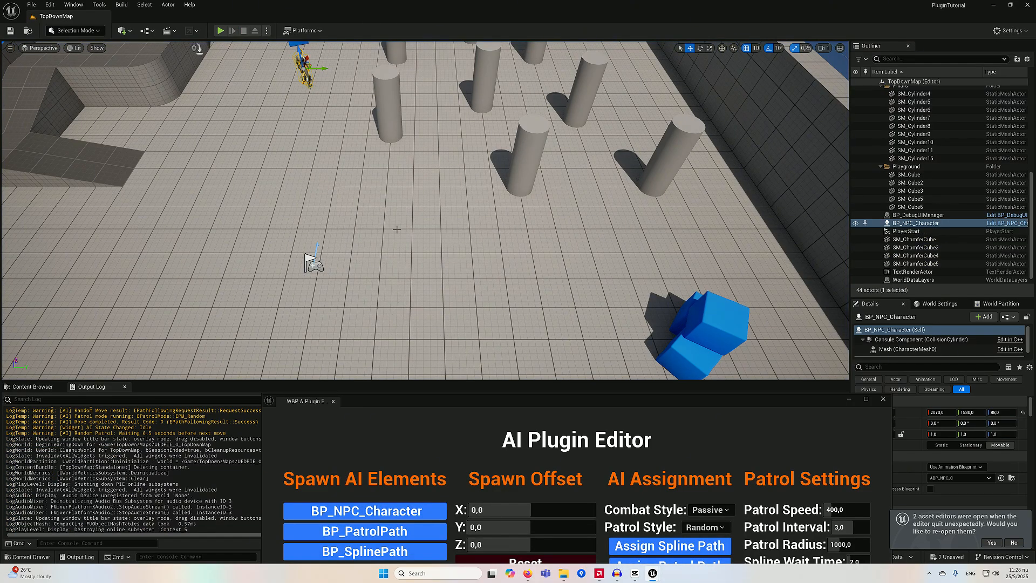
# Set the spawn offset to X 1000, Y 1000, Z 85 in the AI Plugin Editor and spawn a BP_PatrolPath
pyautogui.scroll(-5, 396, 229)
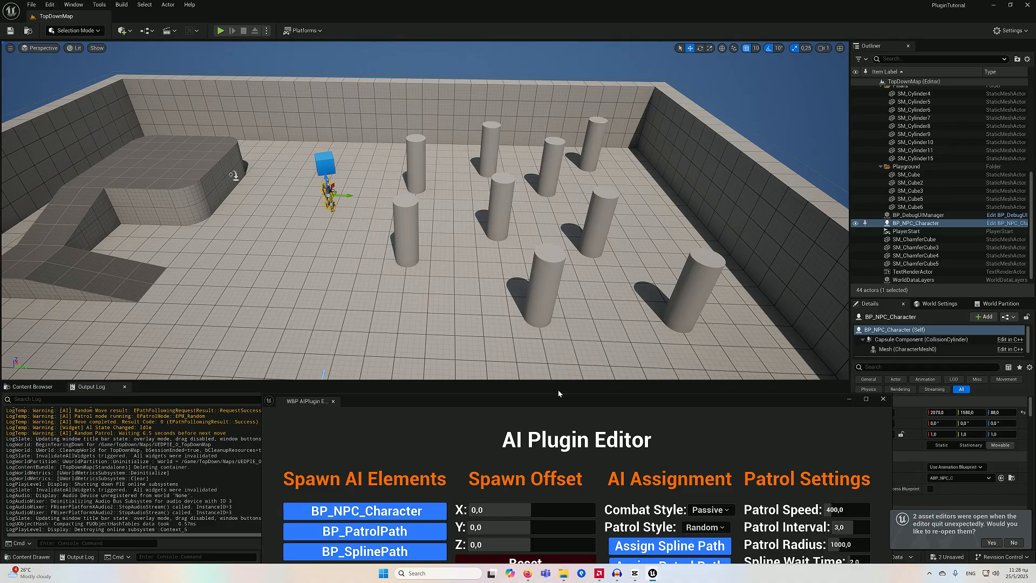
pyautogui.moveTo(564, 405); pyautogui.dragTo(484, 330)
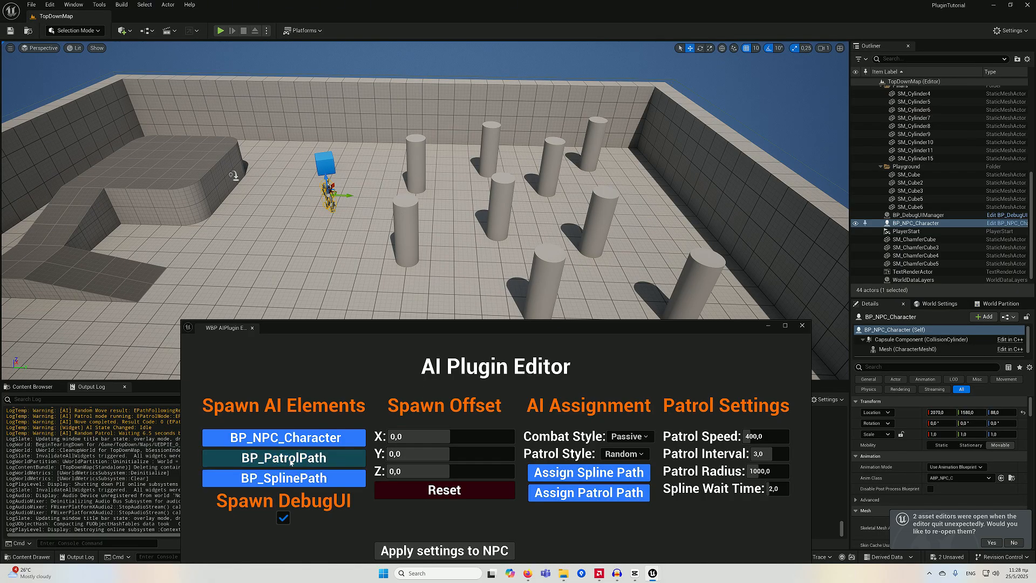
pyautogui.click(442, 471)
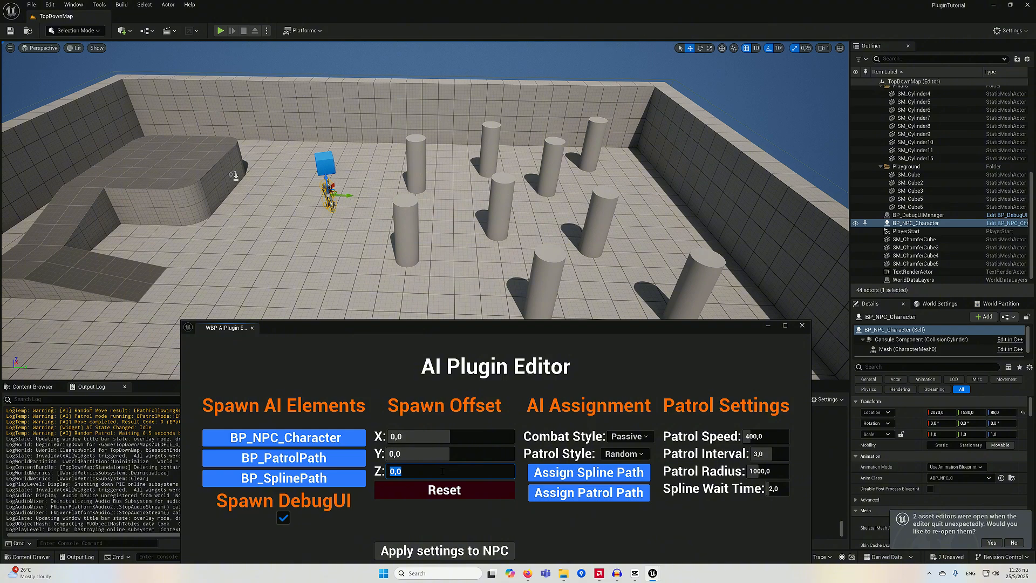
pyautogui.write('85')
pyautogui.click(416, 454)
pyautogui.write('1000')
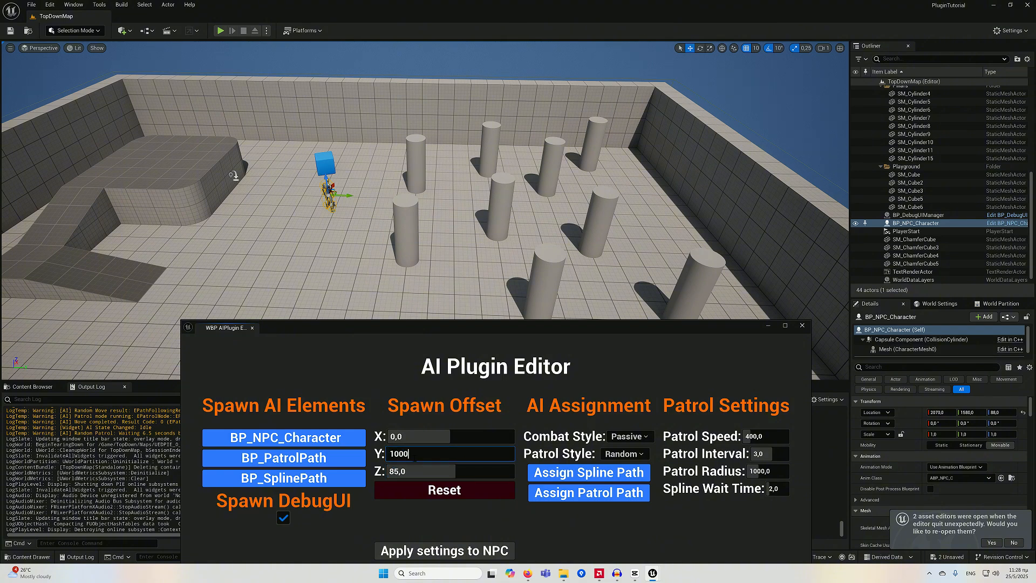
pyautogui.click(402, 436)
pyautogui.write('10')
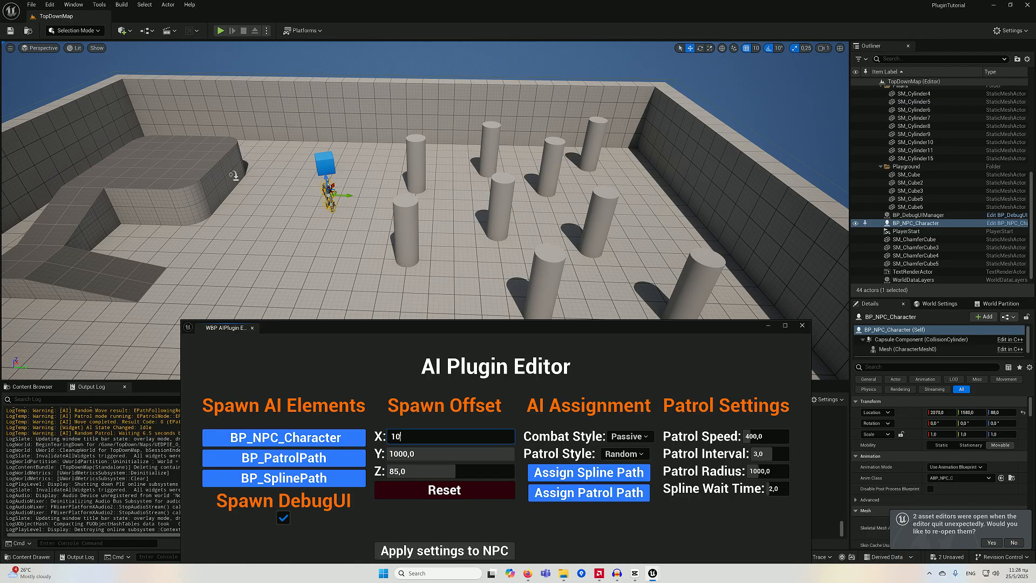
pyautogui.write('00')
pyautogui.click(295, 463)
# Select the spawned BP_PatrolPath and move it across the floor towards the NPC, to about X 1450, Y 1430
pyautogui.moveTo(298, 282); pyautogui.dragTo(292, 277, button='right')
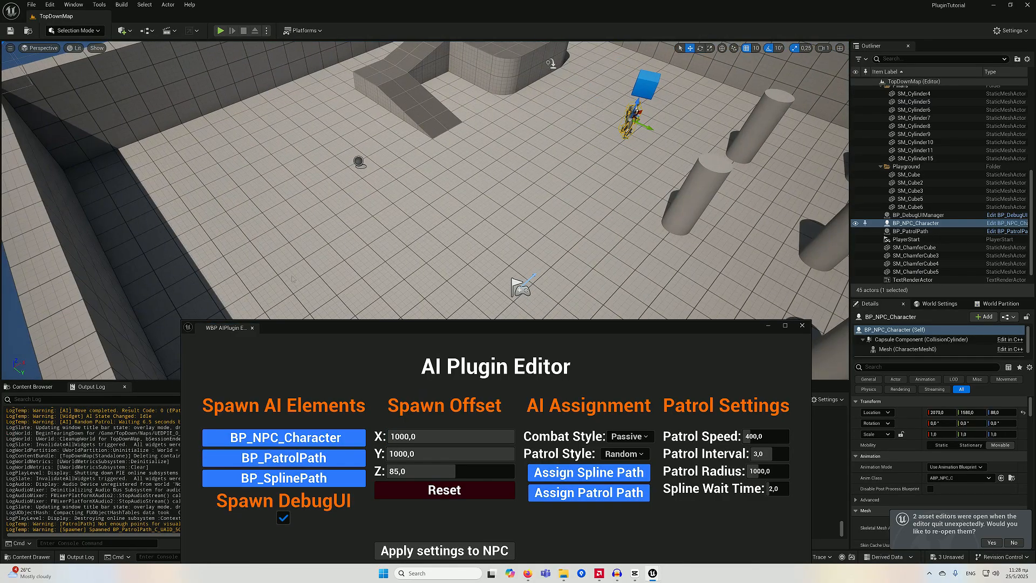
pyautogui.click(361, 162)
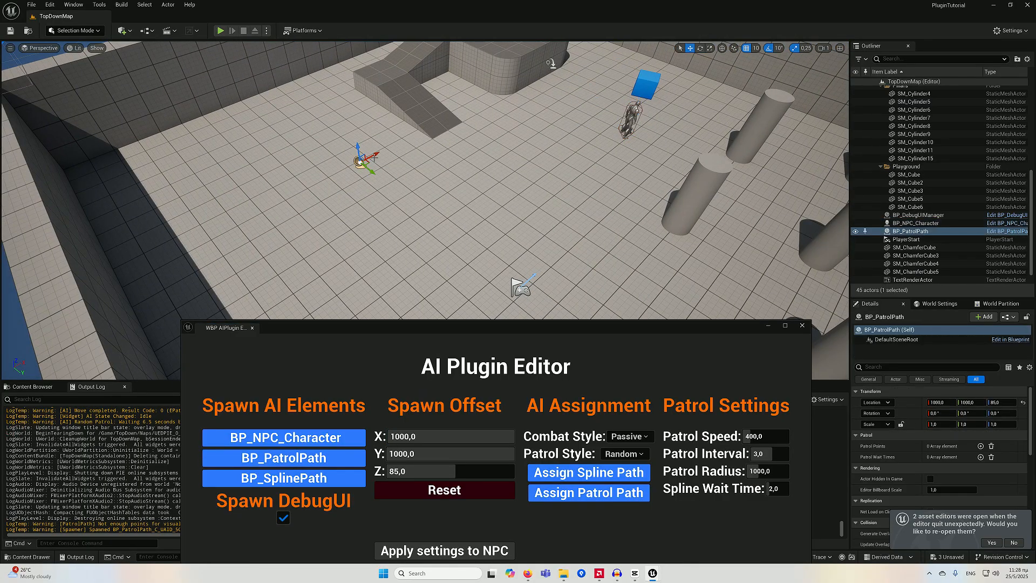
pyautogui.moveTo(373, 155); pyautogui.dragTo(531, 171)
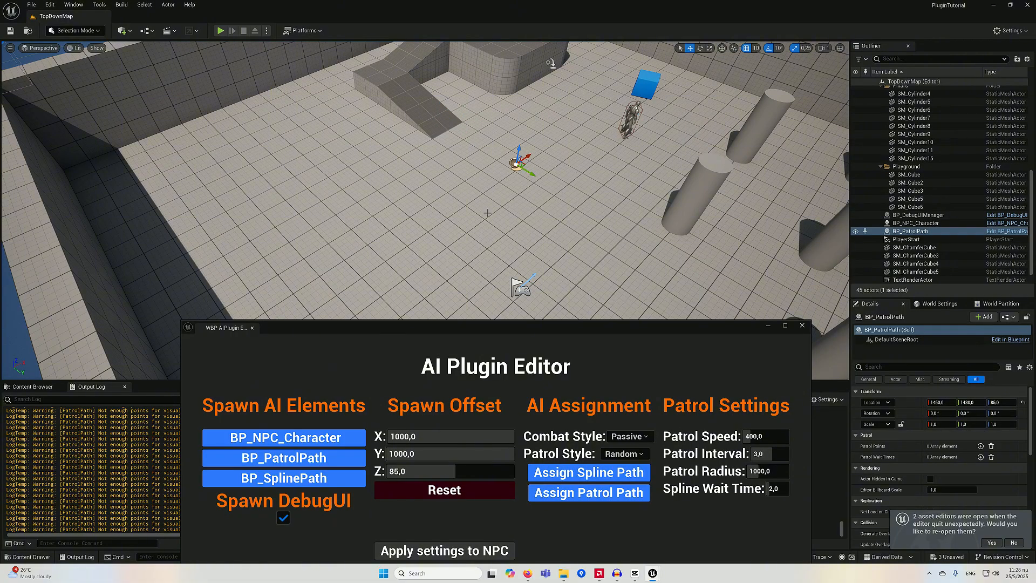
pyautogui.press('s')
pyautogui.moveTo(532, 171); pyautogui.dragTo(581, 167, button='right')
pyautogui.press('a')
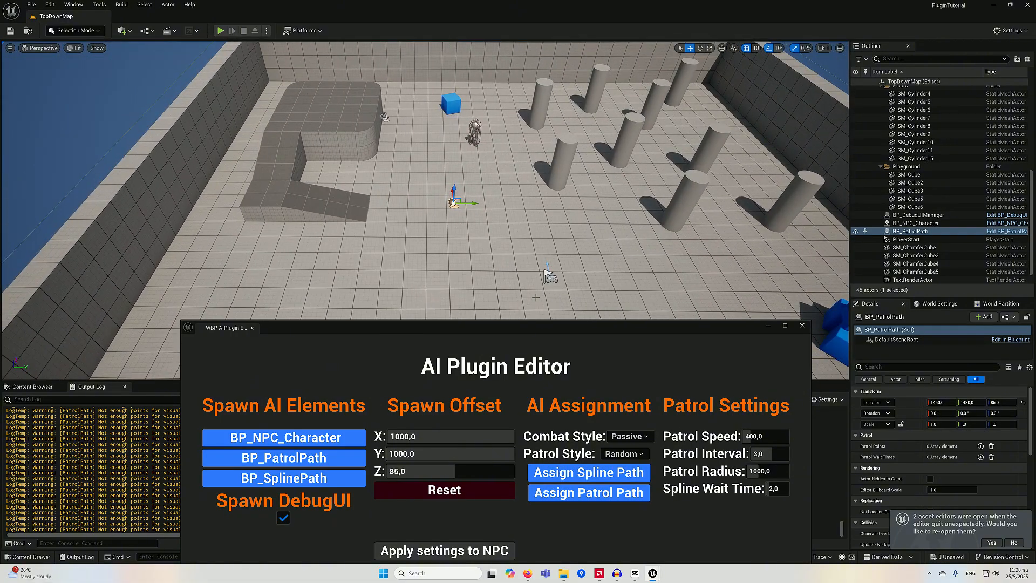
# Move the AI Plugin Editor window lower to clear the viewport and add a Target Point actor to the level
pyautogui.moveTo(544, 329); pyautogui.dragTo(537, 381)
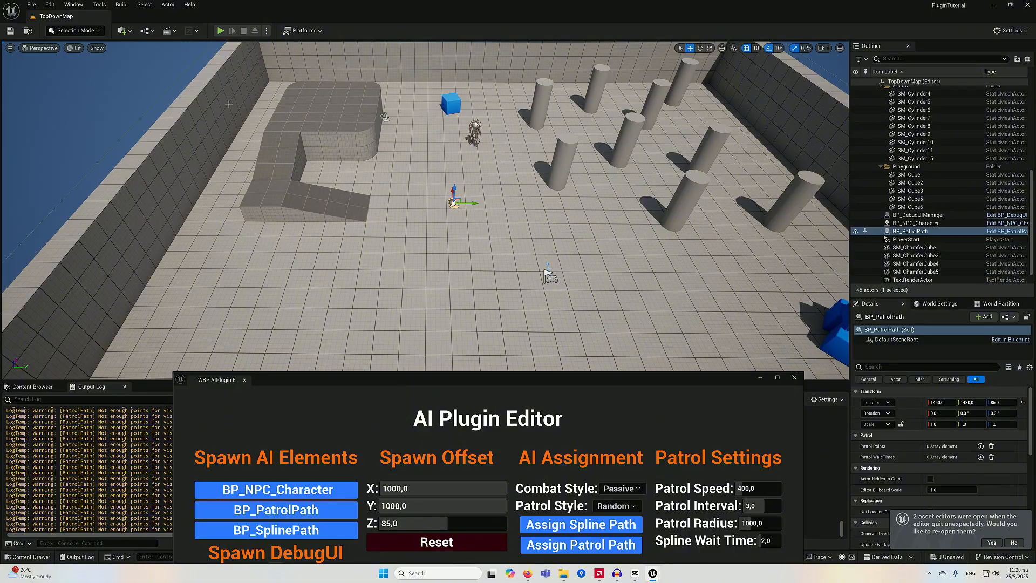
pyautogui.click(372, 190)
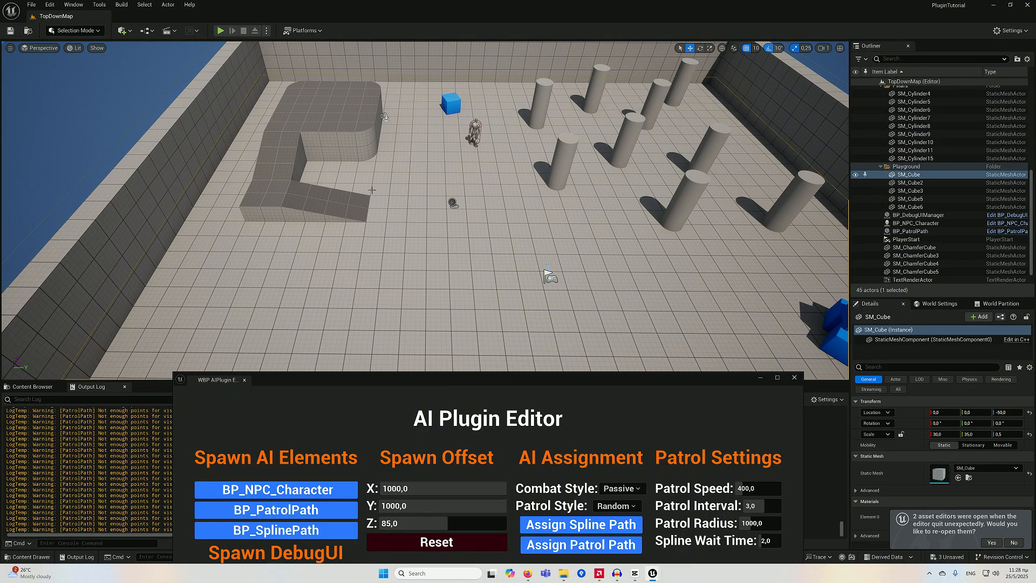
pyautogui.click(123, 30)
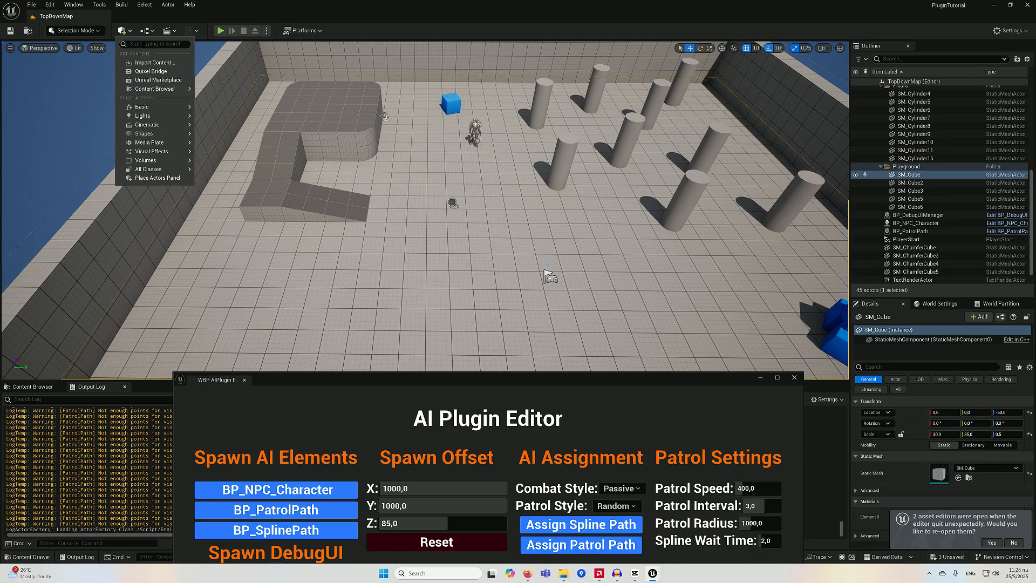
pyautogui.write('Target')
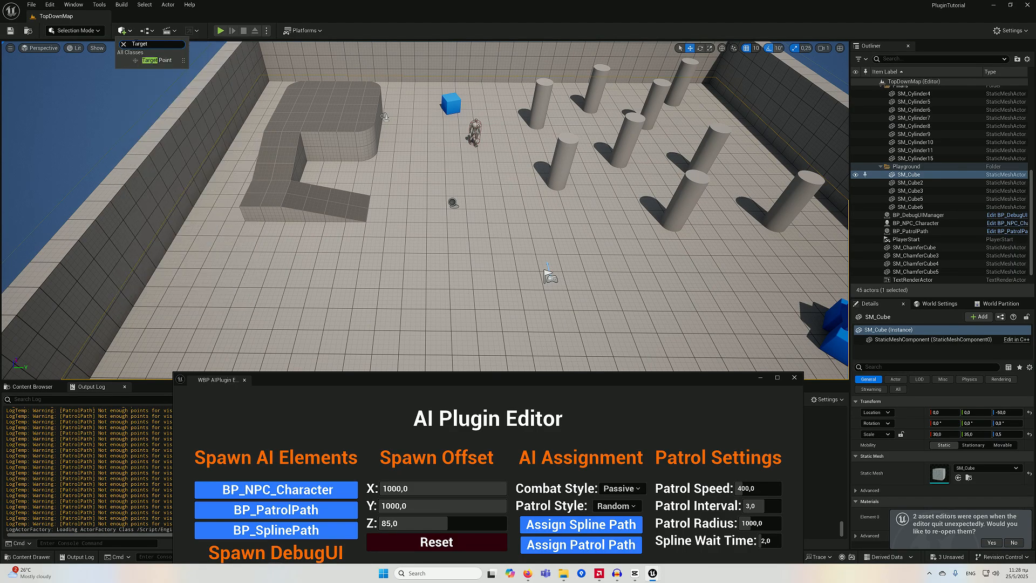
pyautogui.click(156, 61)
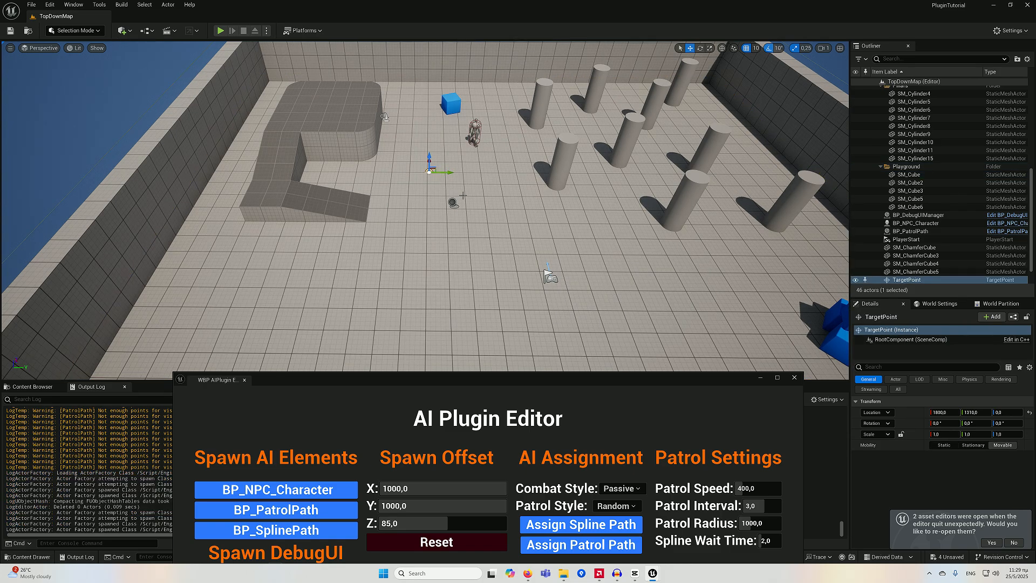
# Duplicate the Target Point twice, placing one copy at about X 1240, Y 2390 and the other on the open floor in front of the ramp
pyautogui.hotkey('ctrl', 'd')
pyautogui.moveTo(446, 173); pyautogui.dragTo(661, 246)
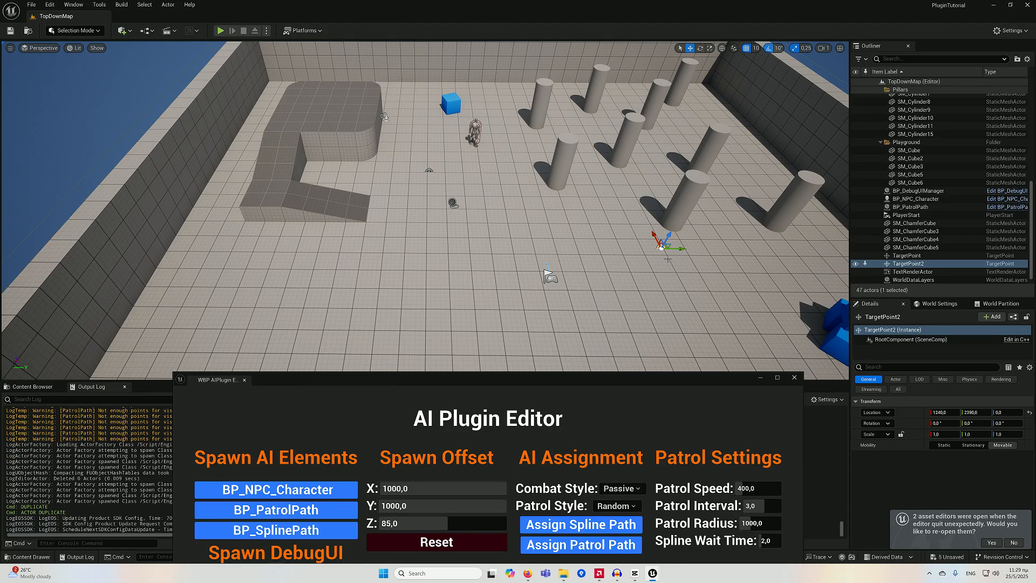
pyautogui.hotkey('ctrl', 'd')
pyautogui.moveTo(661, 245); pyautogui.dragTo(310, 269)
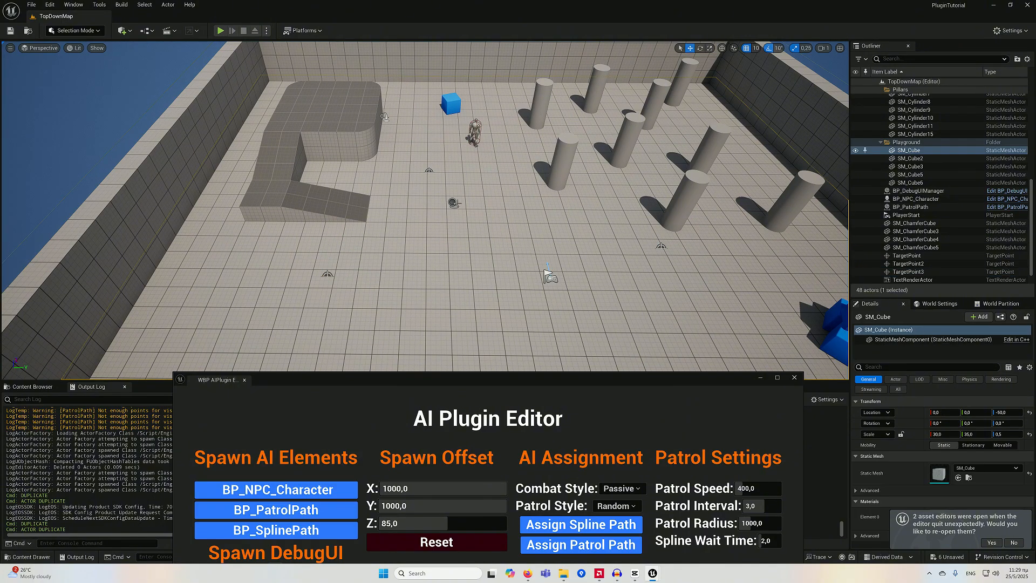
# Select BP_PatrolPath, filter its details by "patrol" and add three elements to the Patrol Points array
pyautogui.click(456, 204)
pyautogui.click(896, 367)
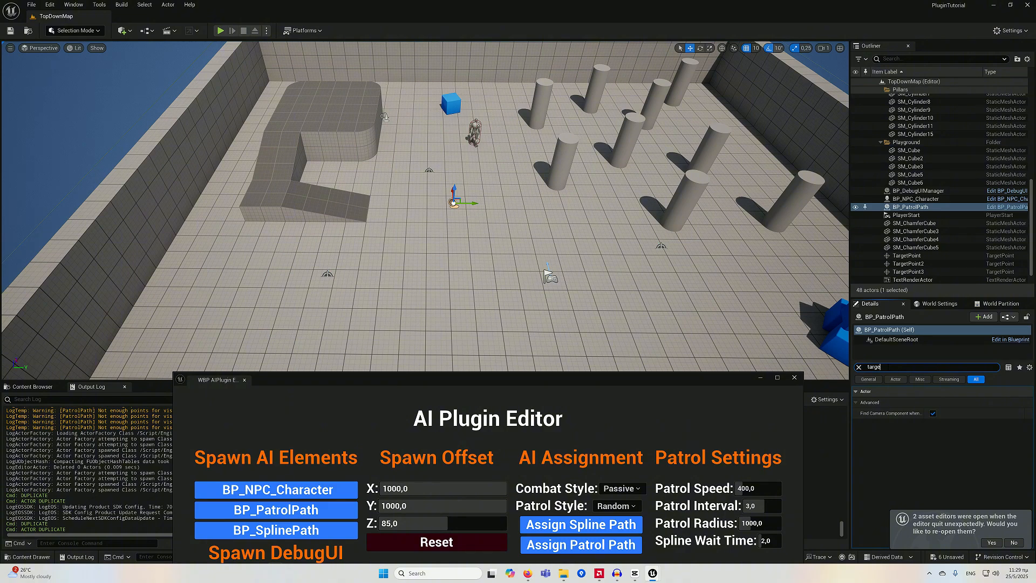
pyautogui.press('BackSpace')
pyautogui.click(983, 402)
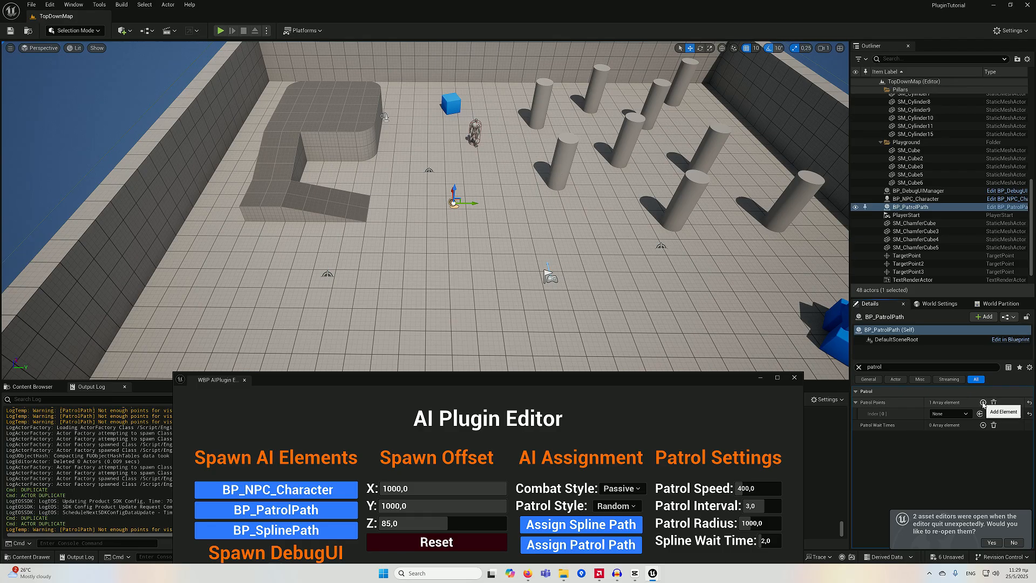
pyautogui.click(983, 402)
pyautogui.click(983, 403)
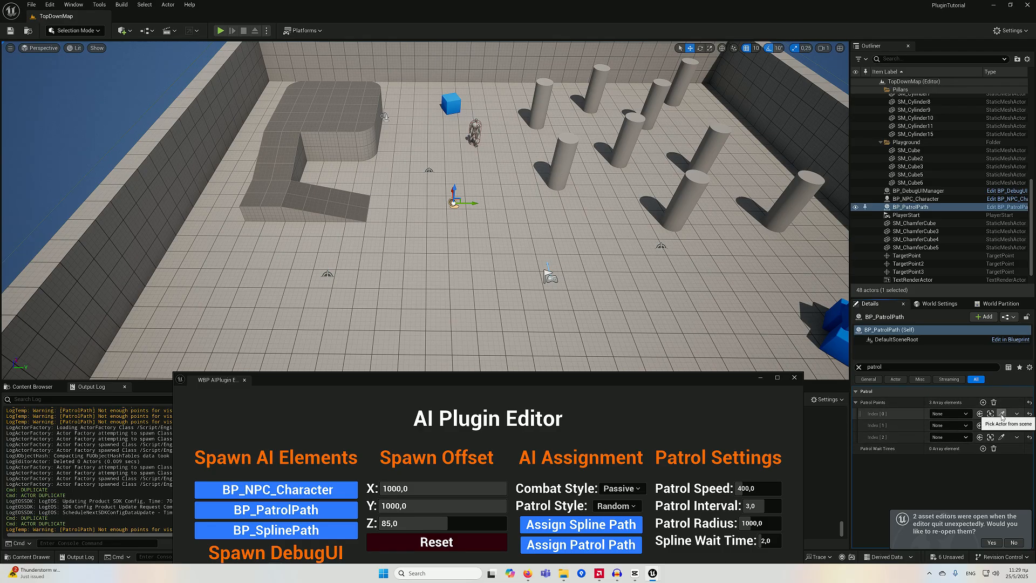
# Assign the patrol points in order: the Target Point beside the pillars, the one near the raised block, and the one in front of the ramp
pyautogui.click(1001, 414)
pyautogui.click(661, 246)
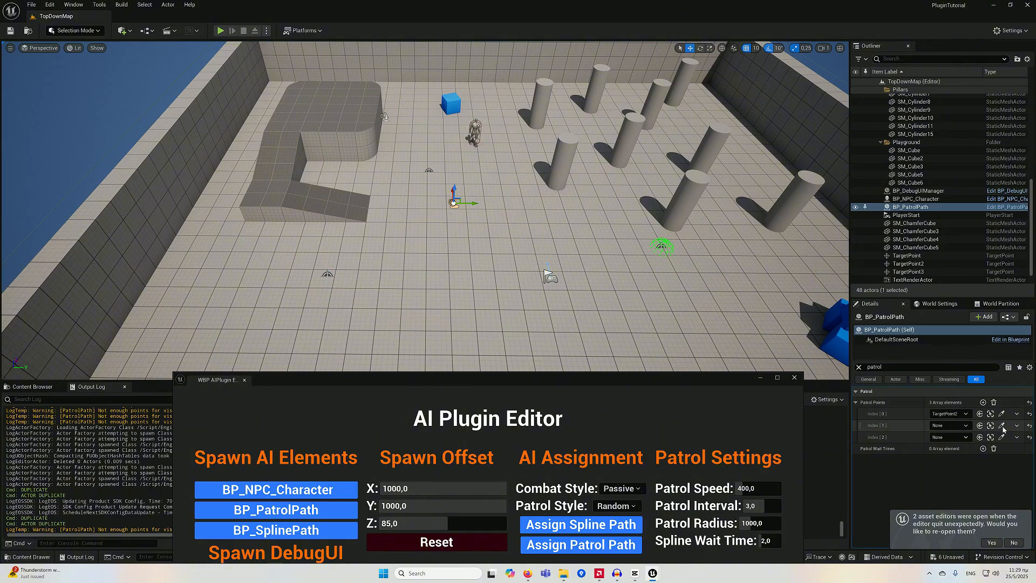
pyautogui.click(429, 171)
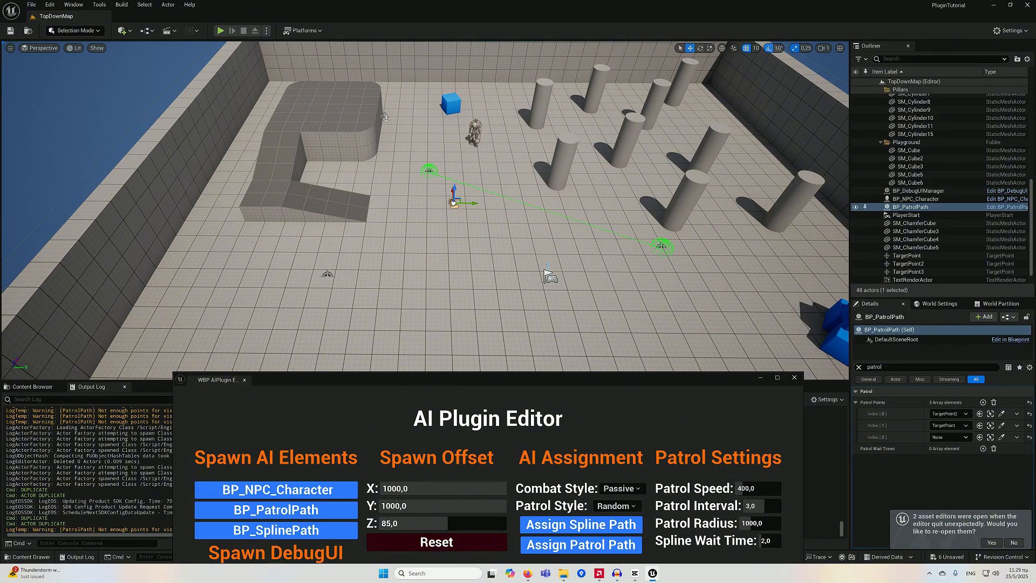
pyautogui.click(1001, 437)
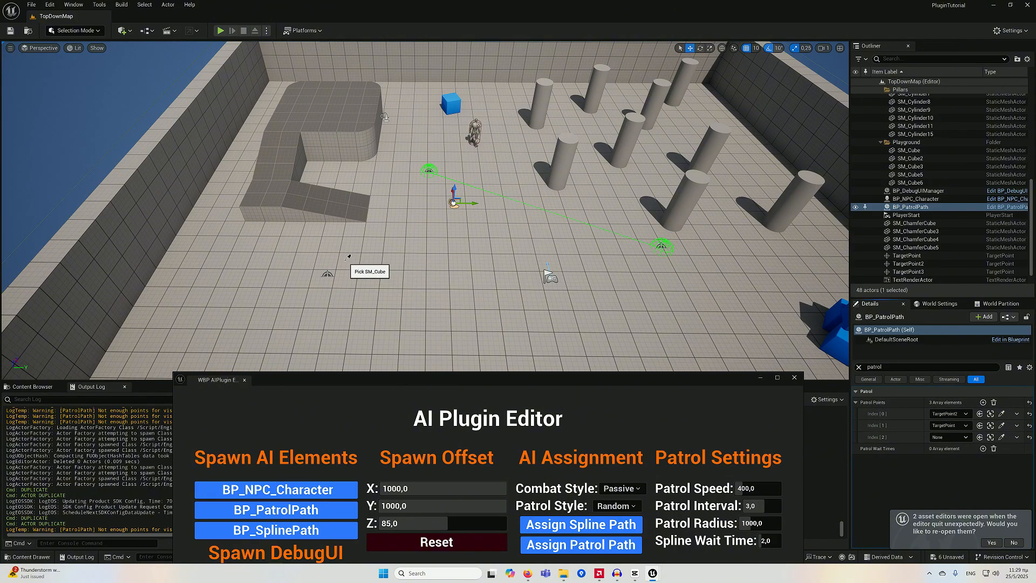
pyautogui.click(329, 271)
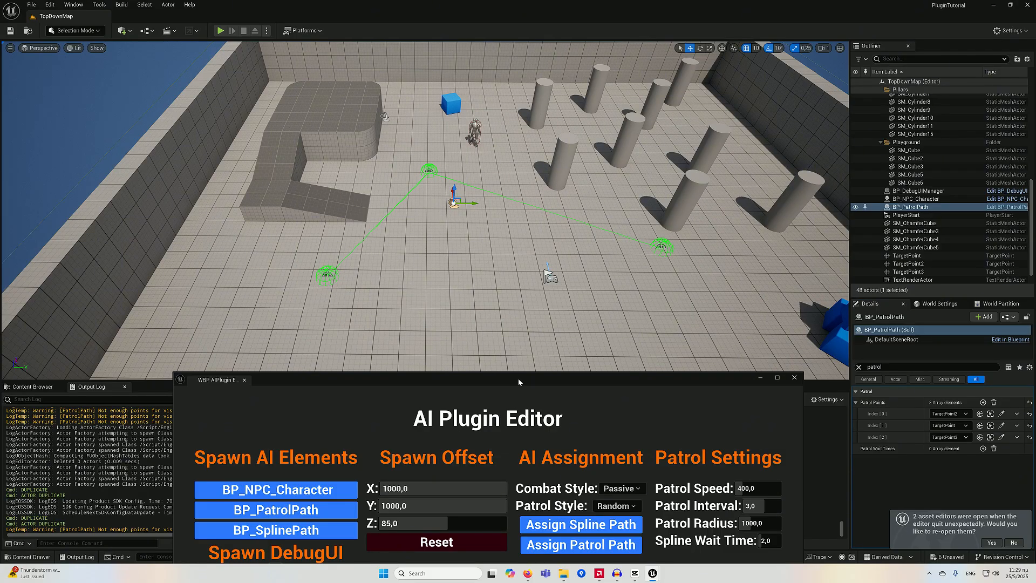
# Select BP_NPC_Character together with BP_PatrolPath, assign the patrol path to the NPC, and check the assignment in the output log
pyautogui.moveTo(519, 379); pyautogui.dragTo(571, 318)
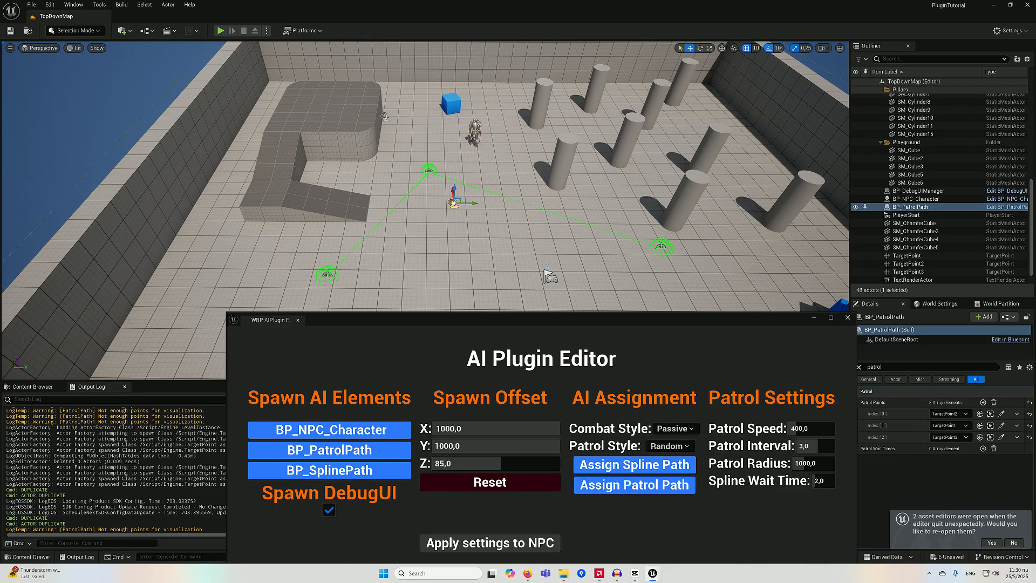
pyautogui.keyDown('ctrl'); pyautogui.click(476, 132); pyautogui.keyUp('ctrl')
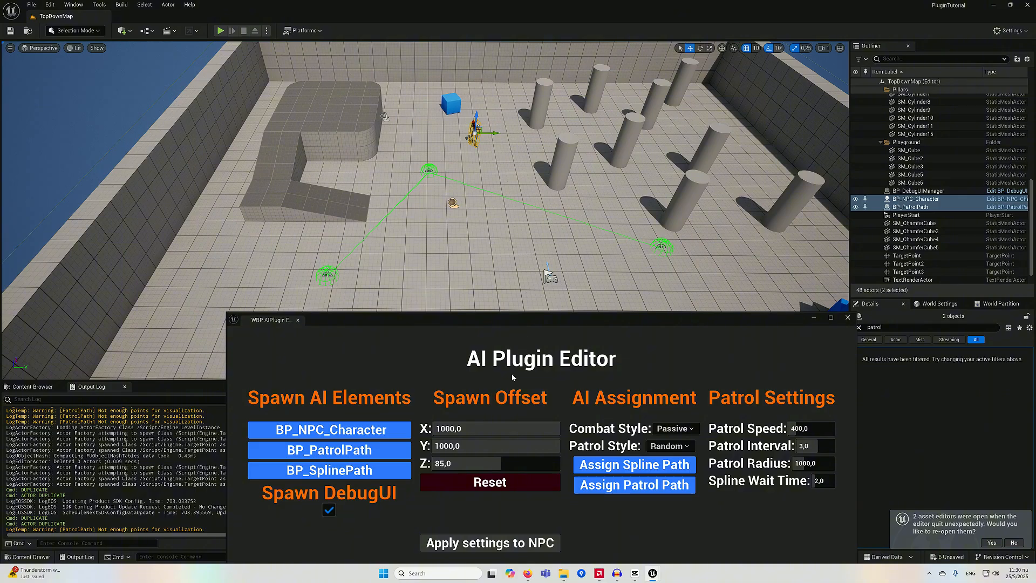
pyautogui.click(640, 487)
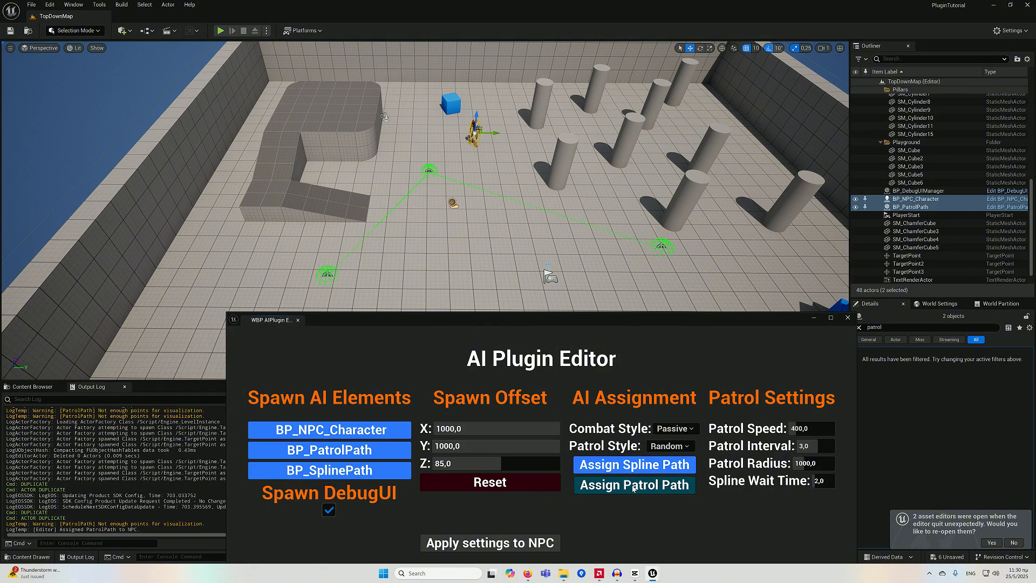
pyautogui.moveTo(143, 530); pyautogui.dragTo(51, 530)
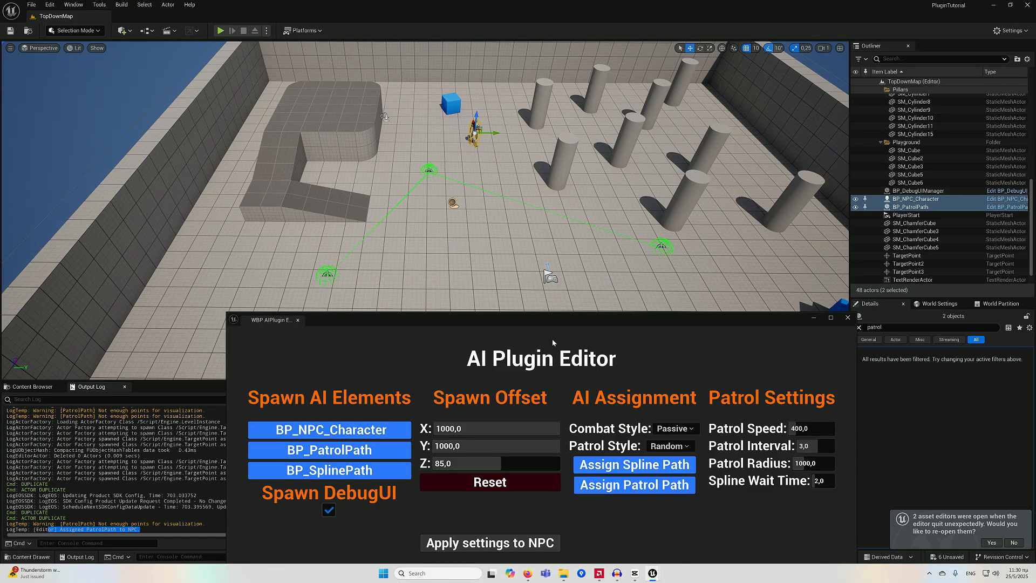
pyautogui.moveTo(539, 320); pyautogui.dragTo(584, 376)
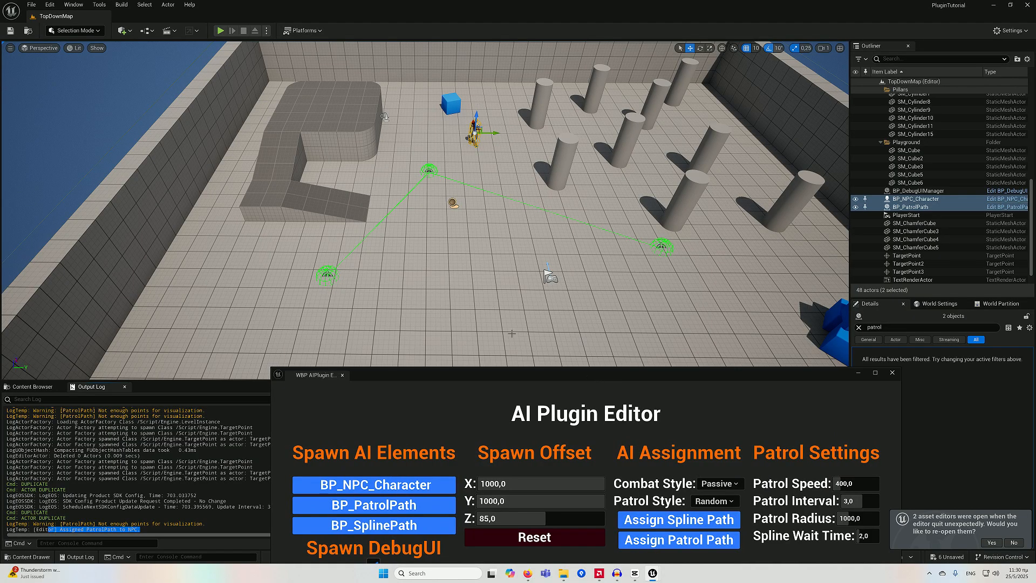
# Play the level and set the NPC's Patrol Style to Waypoints in the in-game debug UI
pyautogui.click(220, 30)
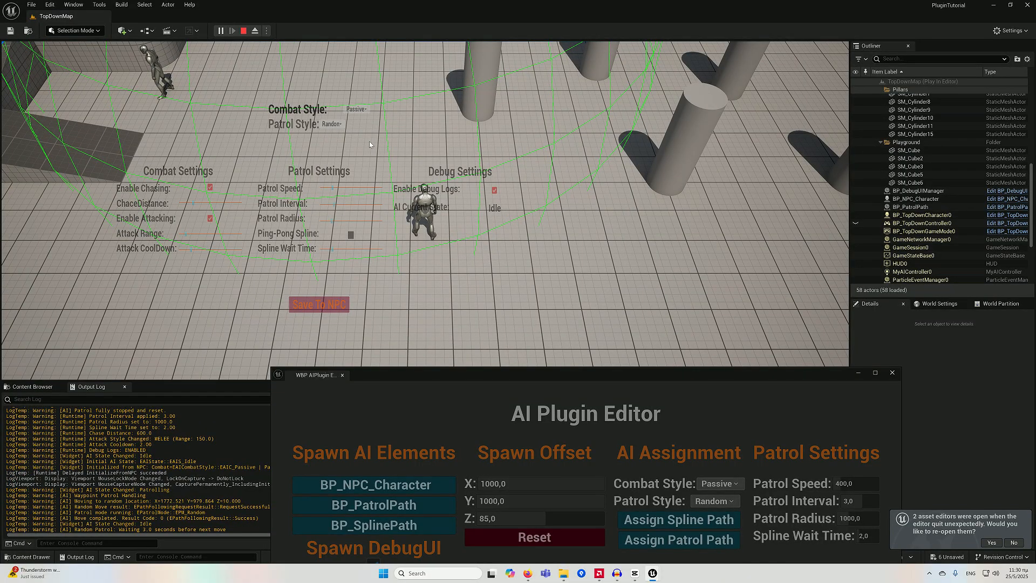
pyautogui.click(339, 123)
pyautogui.click(339, 141)
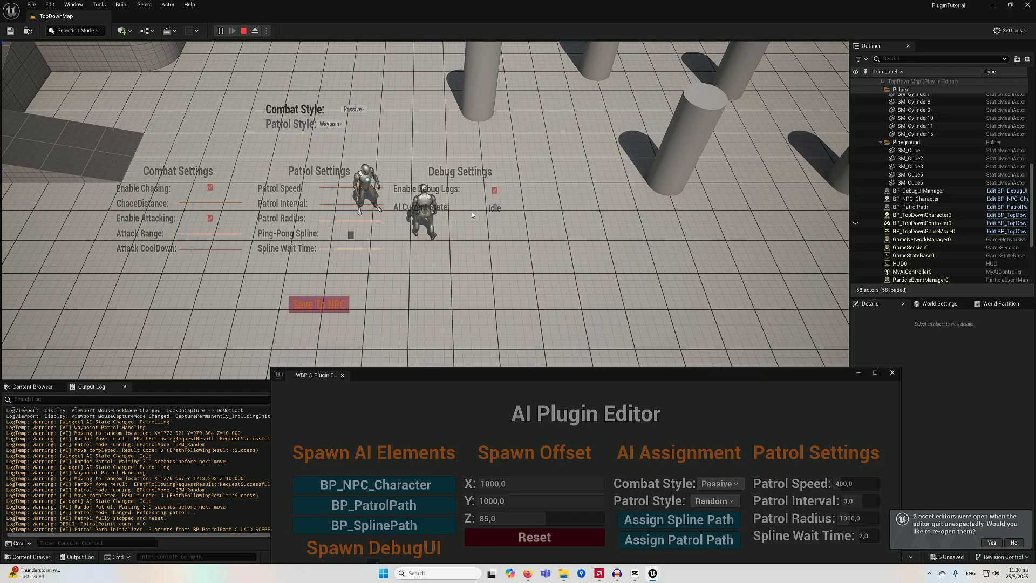
# Walk the player across the floor to watch the NPC patrol between the waypoints, and end the play session
pyautogui.moveTo(545, 251)
pyautogui.mouseDown()
pyautogui.moveTo(688, 299)
pyautogui.moveTo(620, 324)
pyautogui.moveTo(395, 263)
pyautogui.mouseUp()
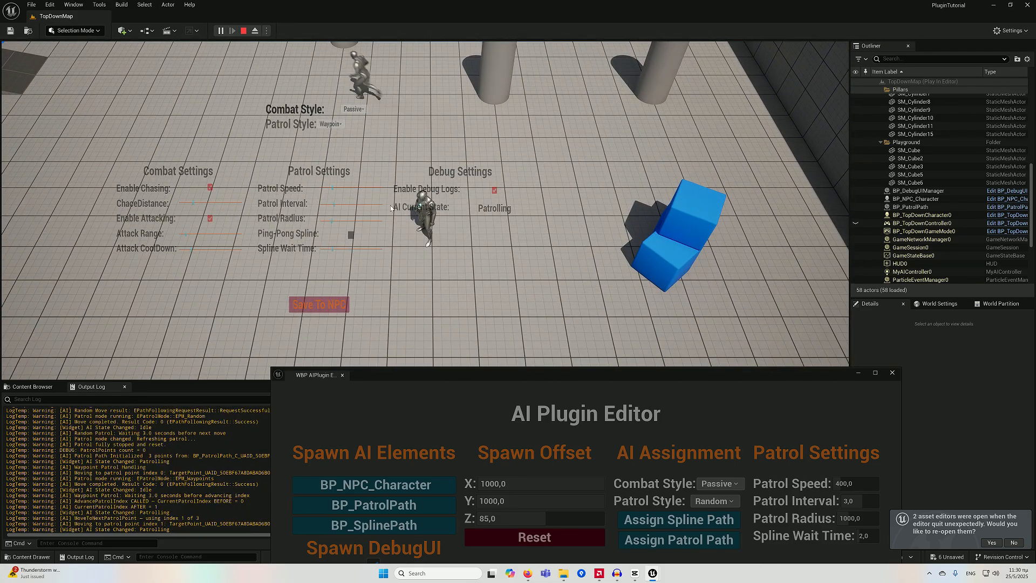
pyautogui.moveTo(352, 146)
pyautogui.mouseDown()
pyautogui.moveTo(336, 138)
pyautogui.moveTo(339, 168)
pyautogui.mouseUp()
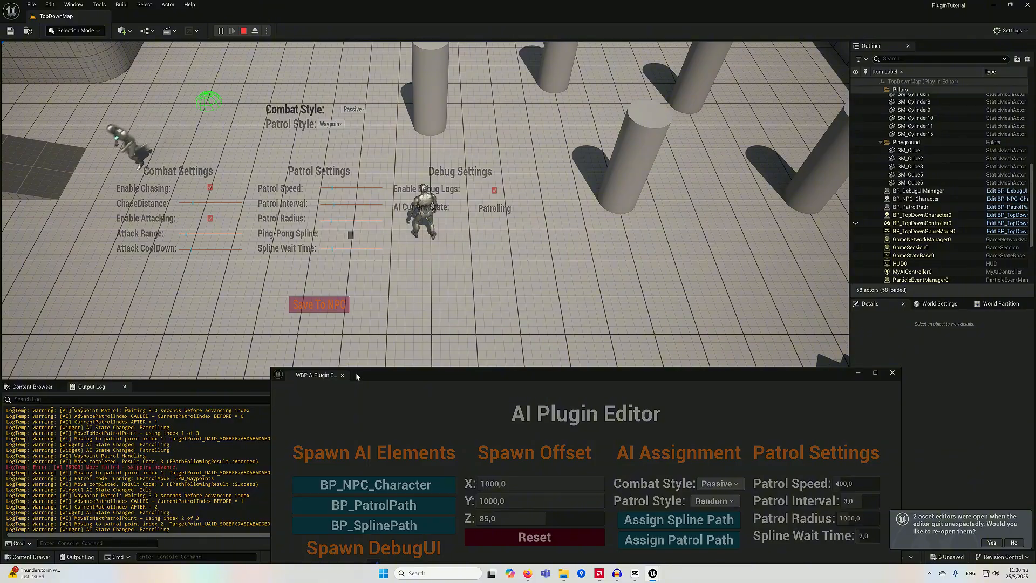
pyautogui.moveTo(355, 373); pyautogui.dragTo(392, 377)
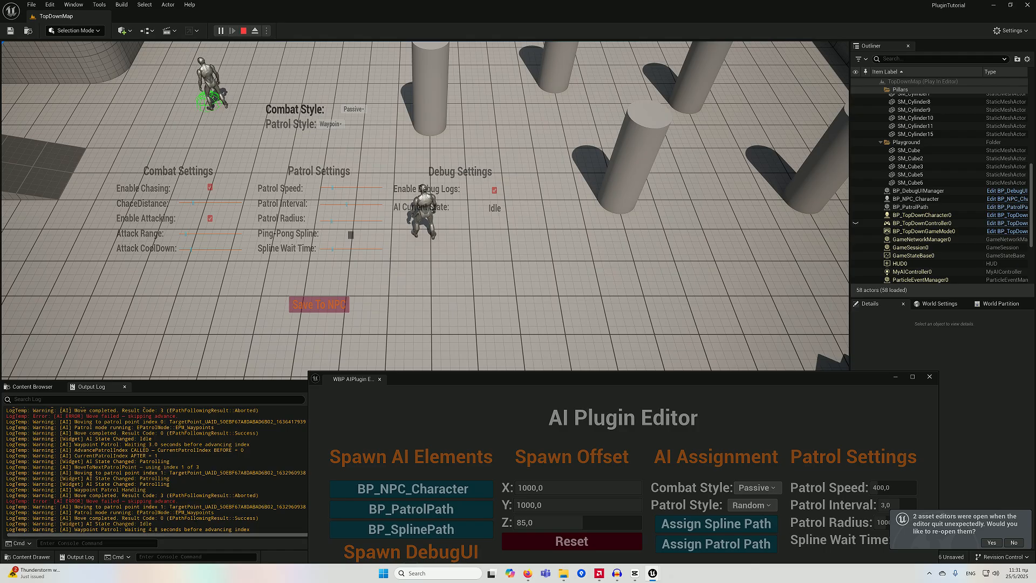
pyautogui.click(243, 31)
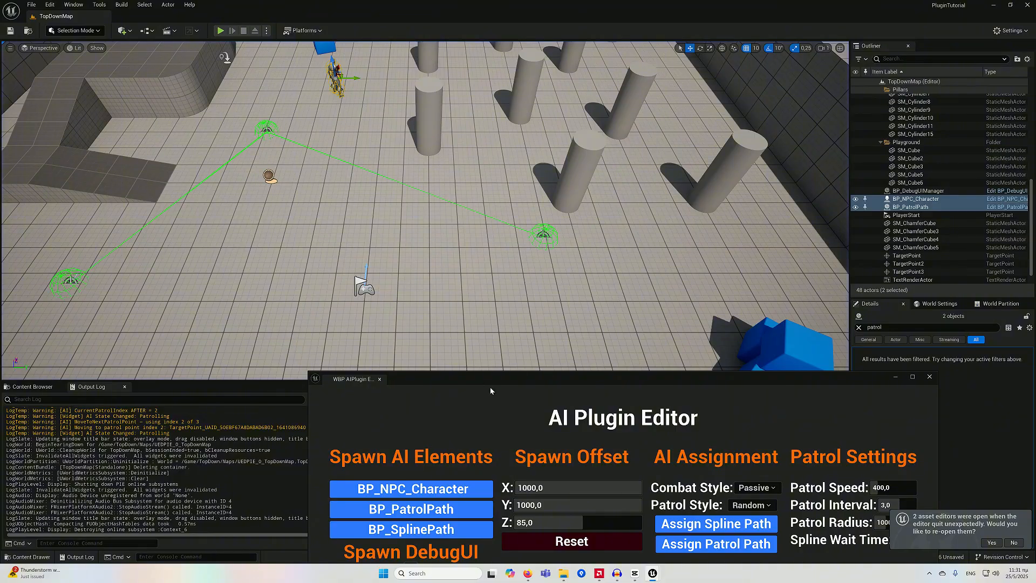
# Select only BP_PatrolPath and add three elements to its Patrol Wait Times array
pyautogui.moveTo(521, 378); pyautogui.dragTo(444, 374)
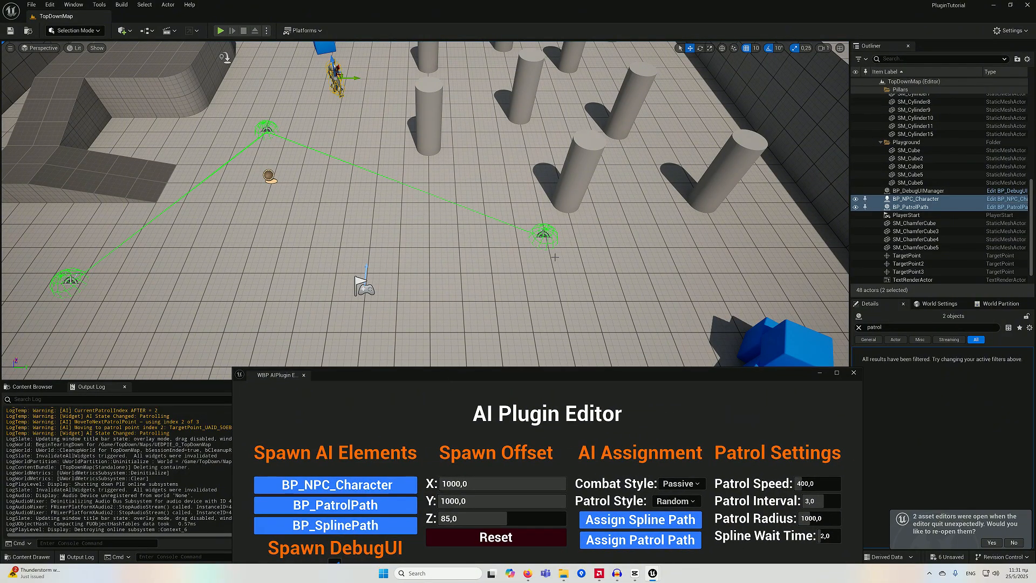
pyautogui.click(268, 176)
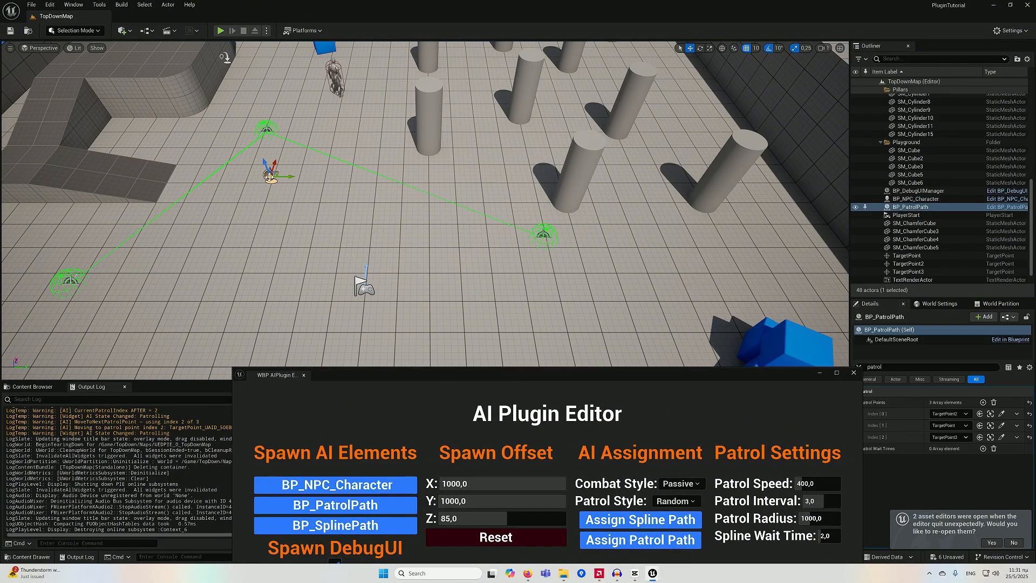
pyautogui.moveTo(777, 376); pyautogui.dragTo(688, 378)
pyautogui.click(982, 449)
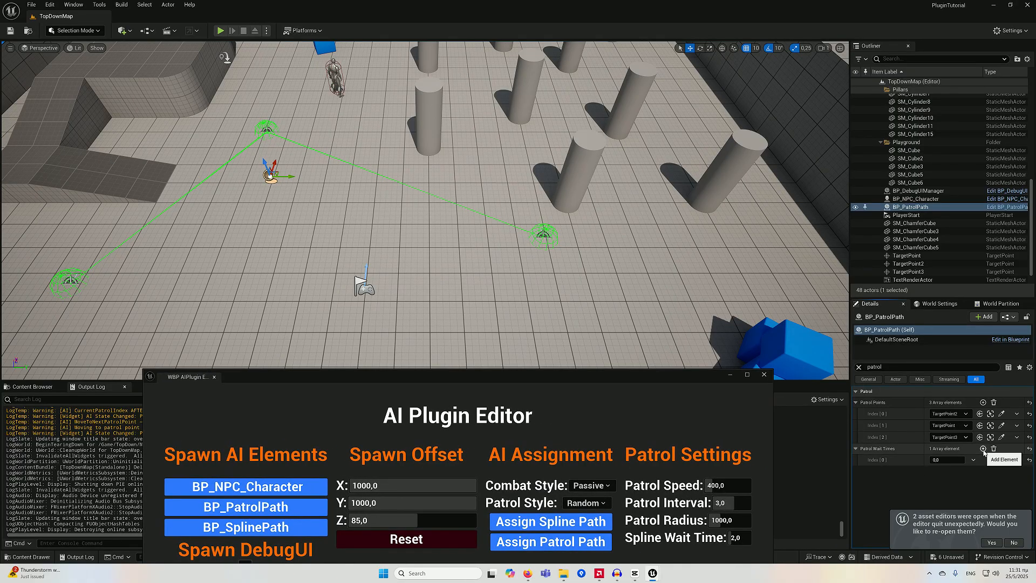
pyautogui.click(983, 448)
pyautogui.click(983, 448)
# Set the patrol wait times to 2, 1 and 5 for indexes 0 to 2, and save all the unsaved actors
pyautogui.click(948, 461)
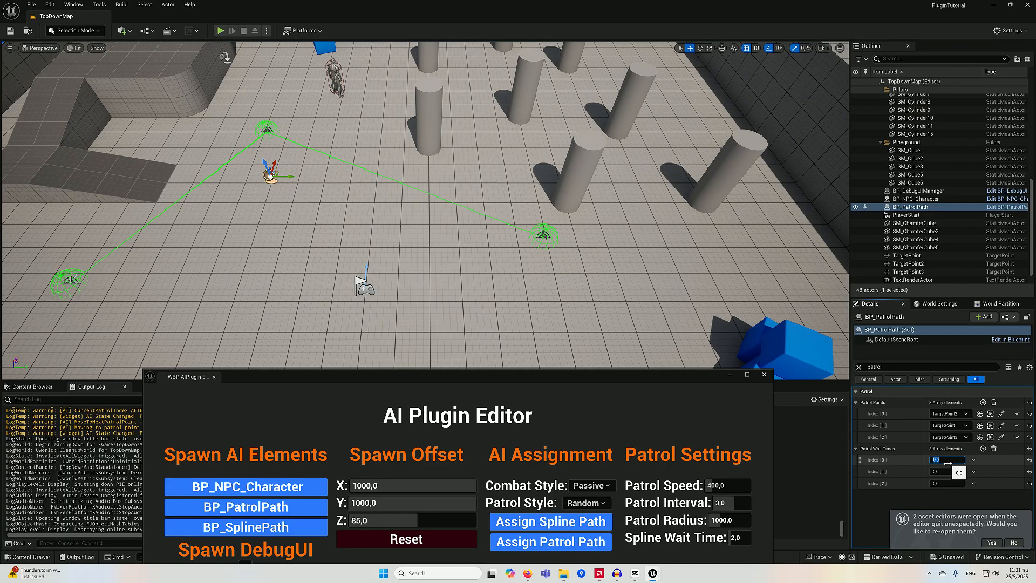
pyautogui.write('2')
pyautogui.press('Tab')
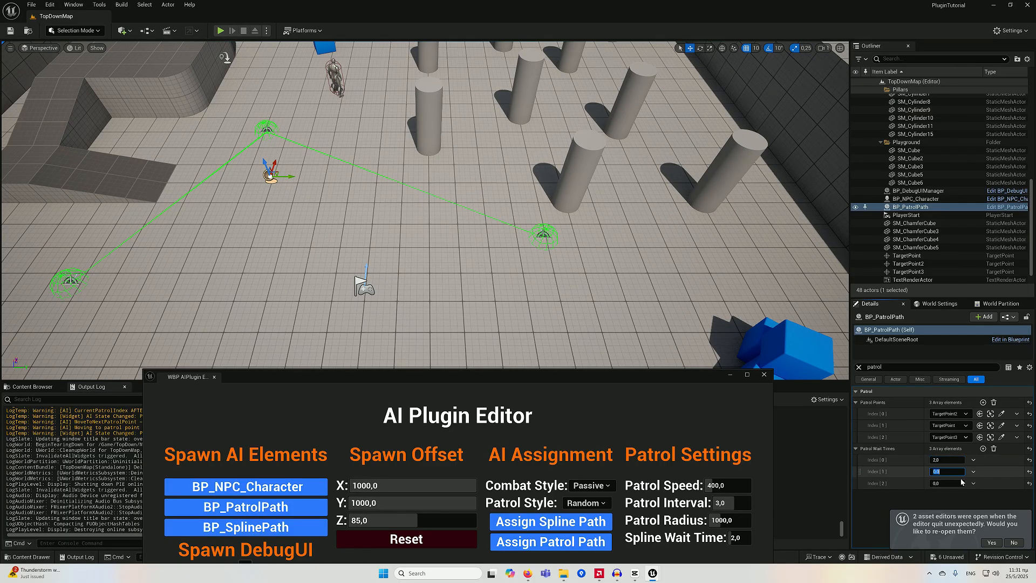
pyautogui.write('1')
pyautogui.press('Tab')
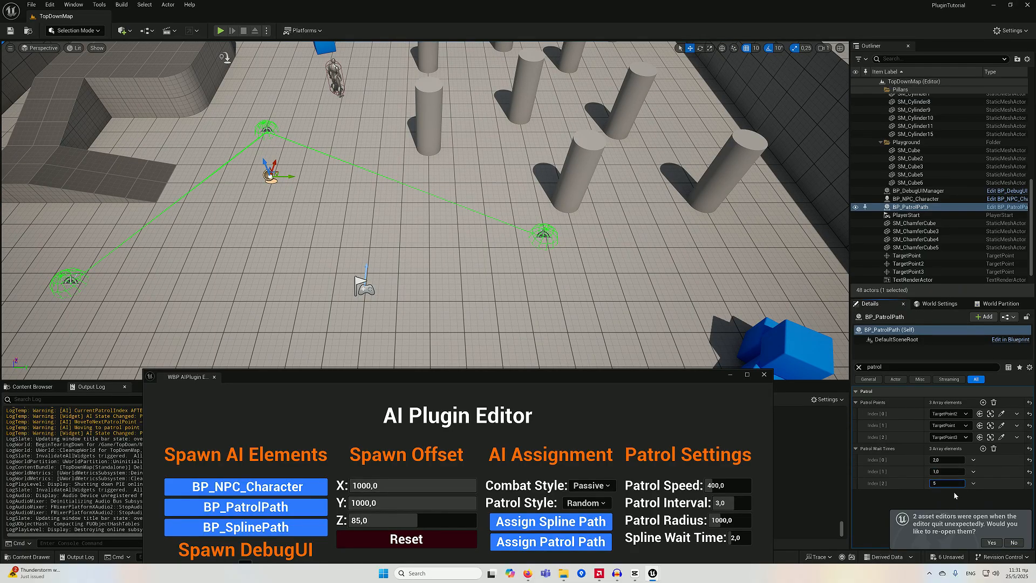
pyautogui.write('5')
pyautogui.press('Return')
pyautogui.click(945, 556)
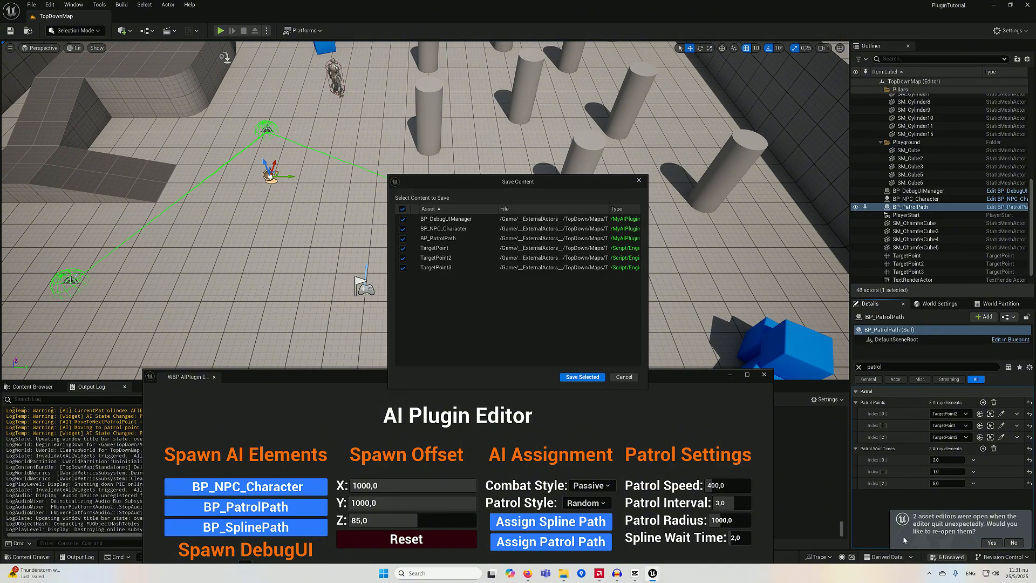
pyautogui.click(586, 375)
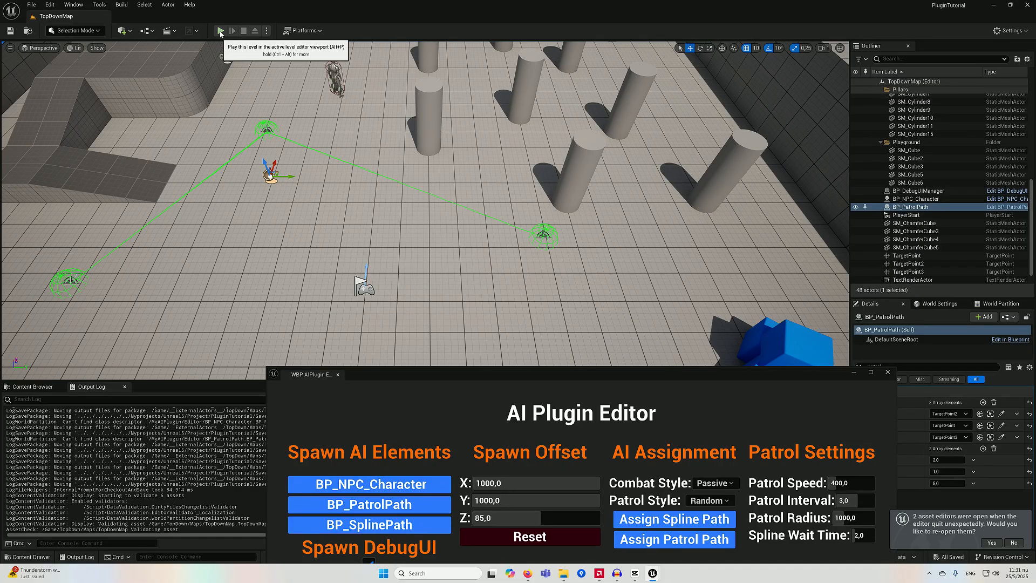
# Play the level again, walk the player near the NPC, and set its Patrol Style to Waypoints
pyautogui.click(220, 31)
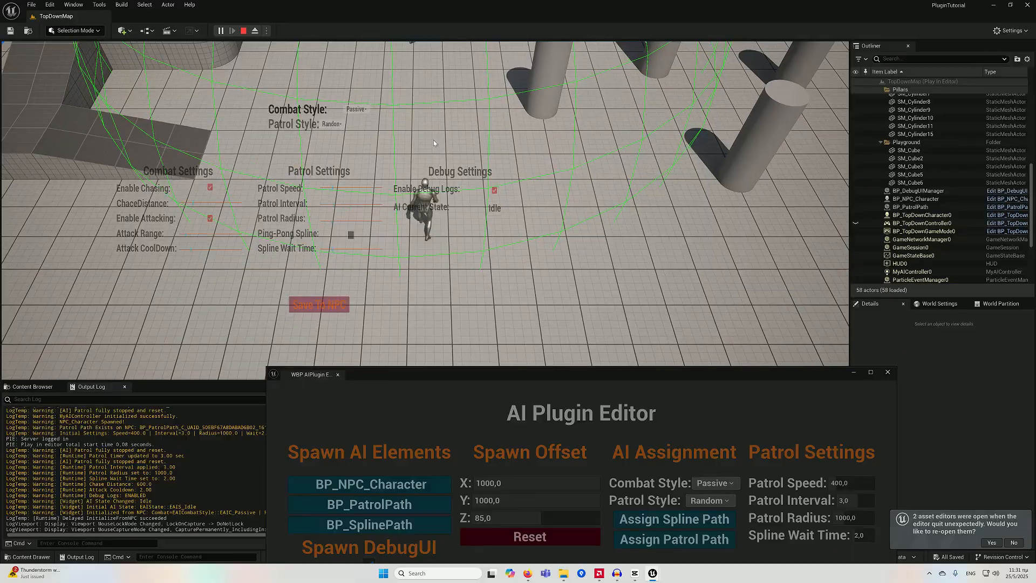
pyautogui.click(433, 140)
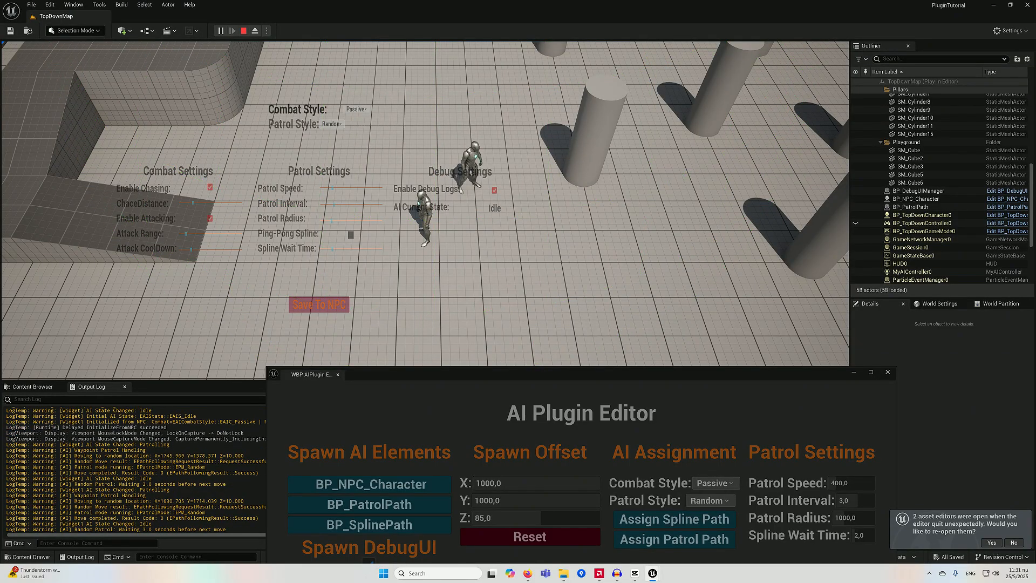
pyautogui.click(478, 290)
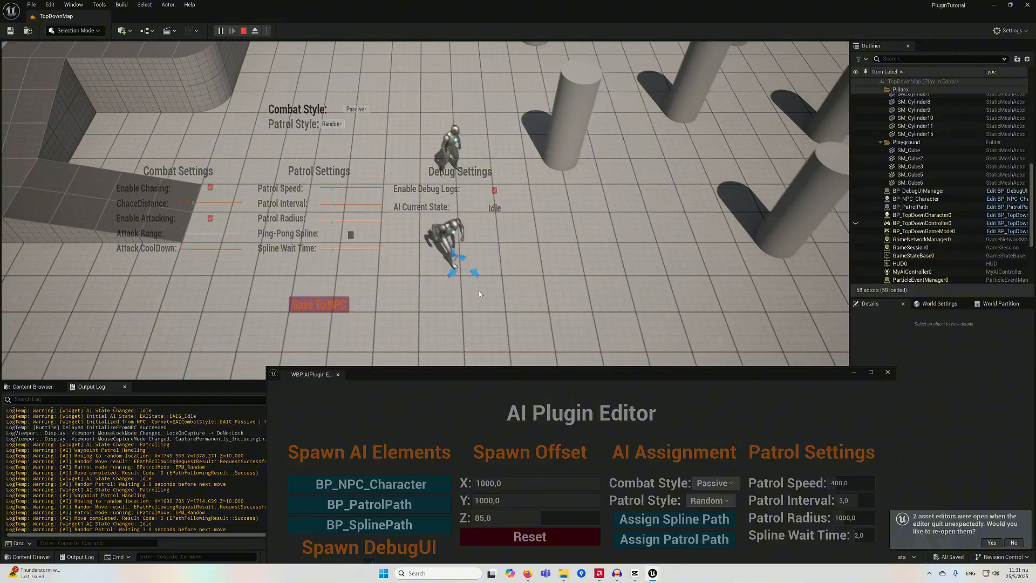
pyautogui.click(339, 125)
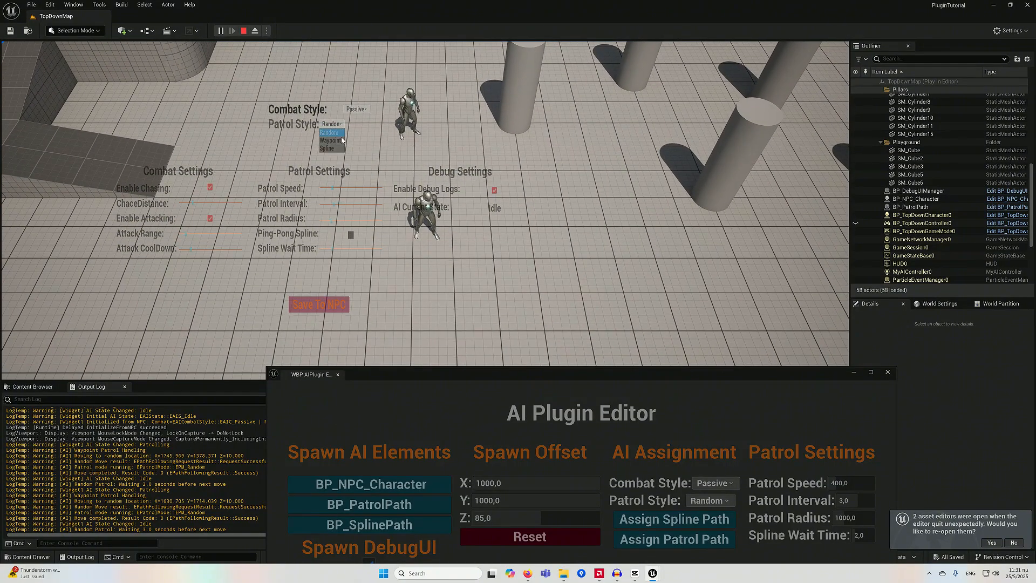
pyautogui.click(339, 141)
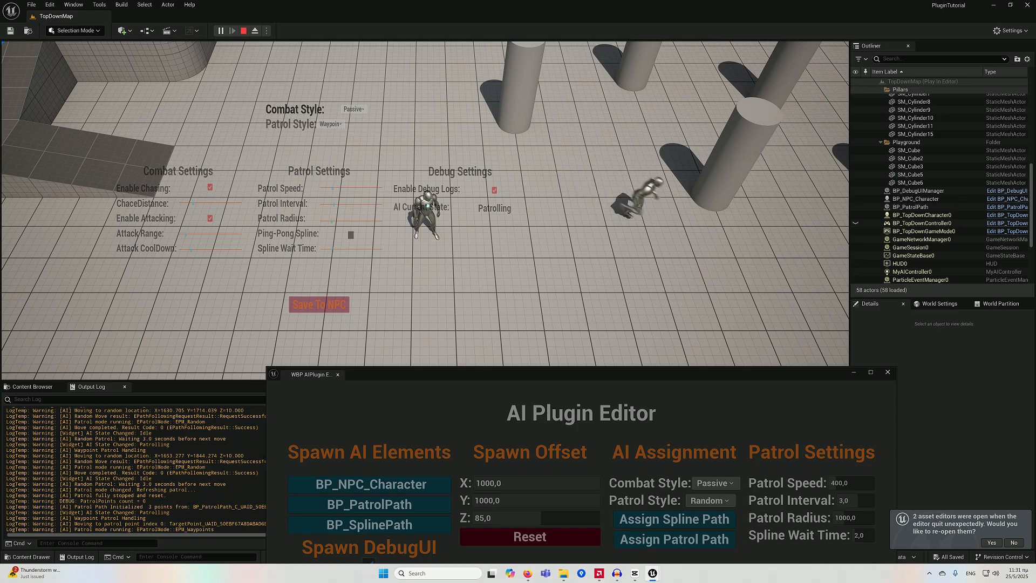
# Walk the player around the patrol route to observe how long the NPC waits at each waypoint
pyautogui.moveTo(550, 309)
pyautogui.mouseDown()
pyautogui.moveTo(566, 315)
pyautogui.moveTo(545, 283)
pyautogui.mouseUp()
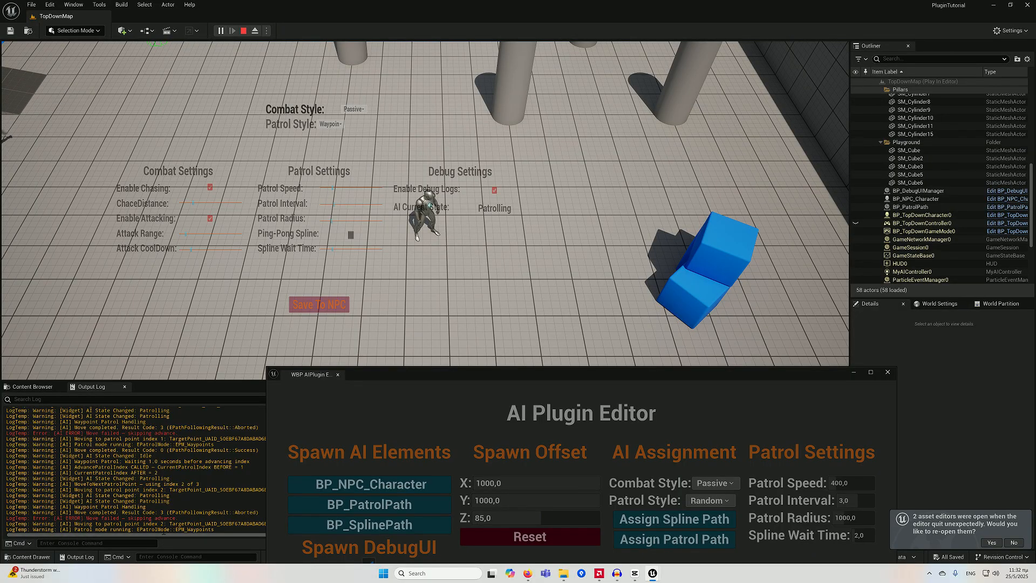
pyautogui.click(373, 345)
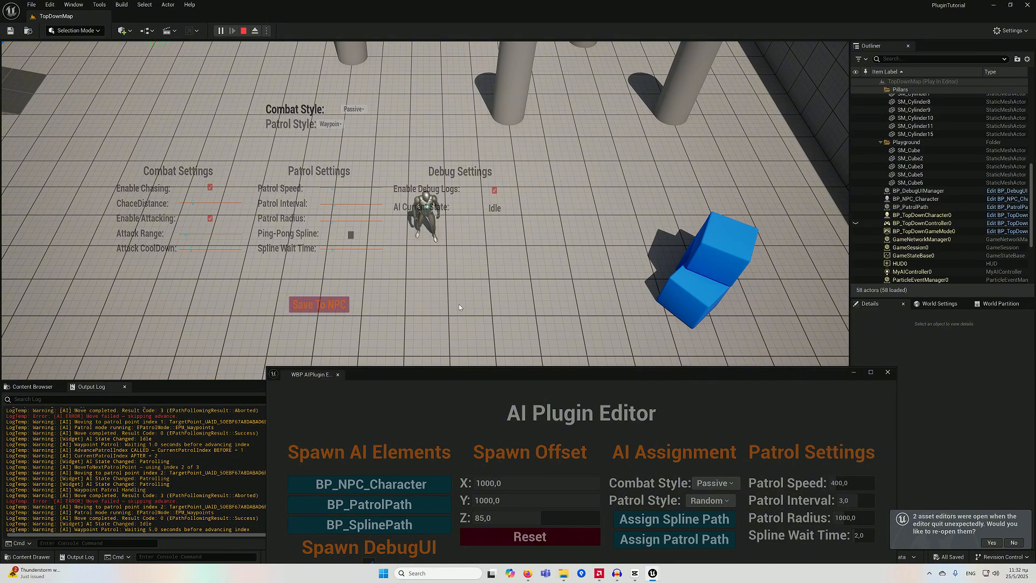
pyautogui.click(305, 268)
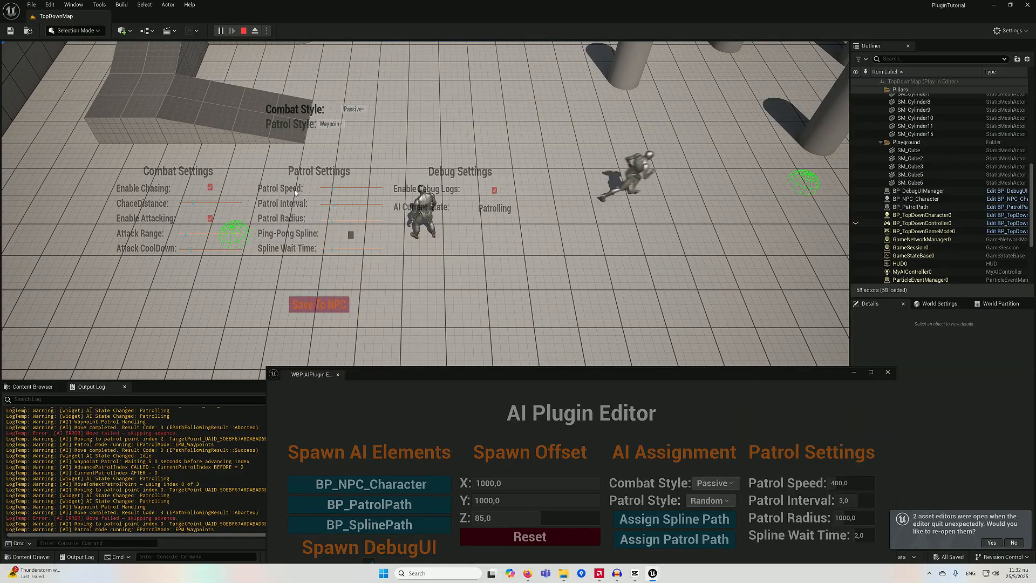
# Set the NPC's Combat Style to Aggressive in the in-game debug UI, keeping its Patrol Style on Waypoints
pyautogui.click(334, 124)
pyautogui.click(335, 122)
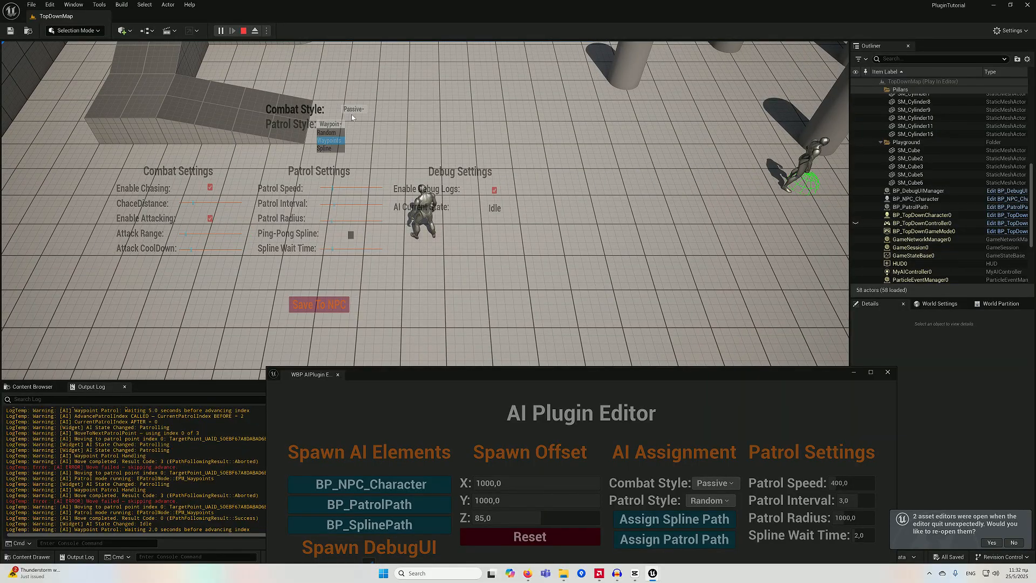
pyautogui.click(355, 109)
pyautogui.click(361, 118)
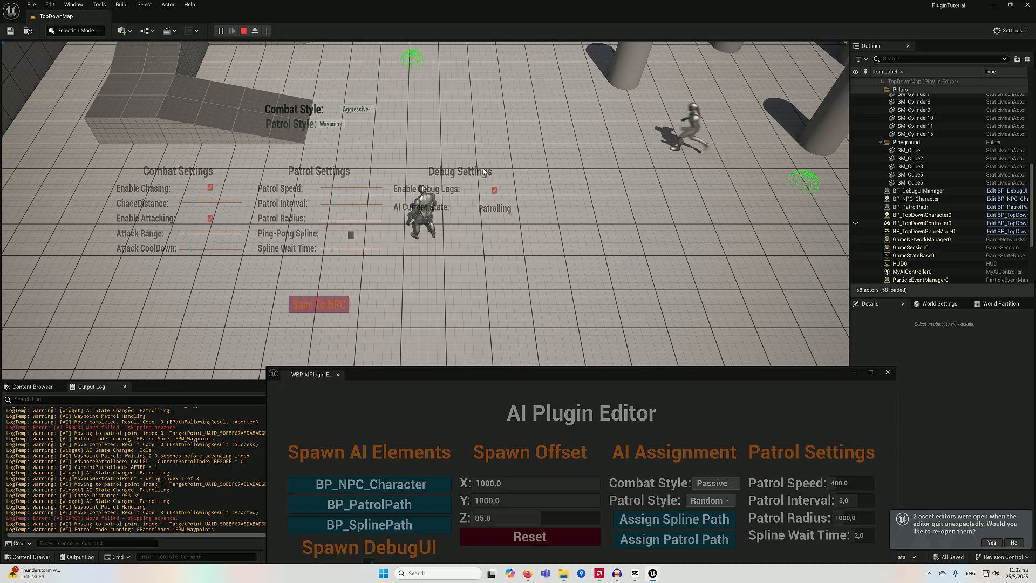
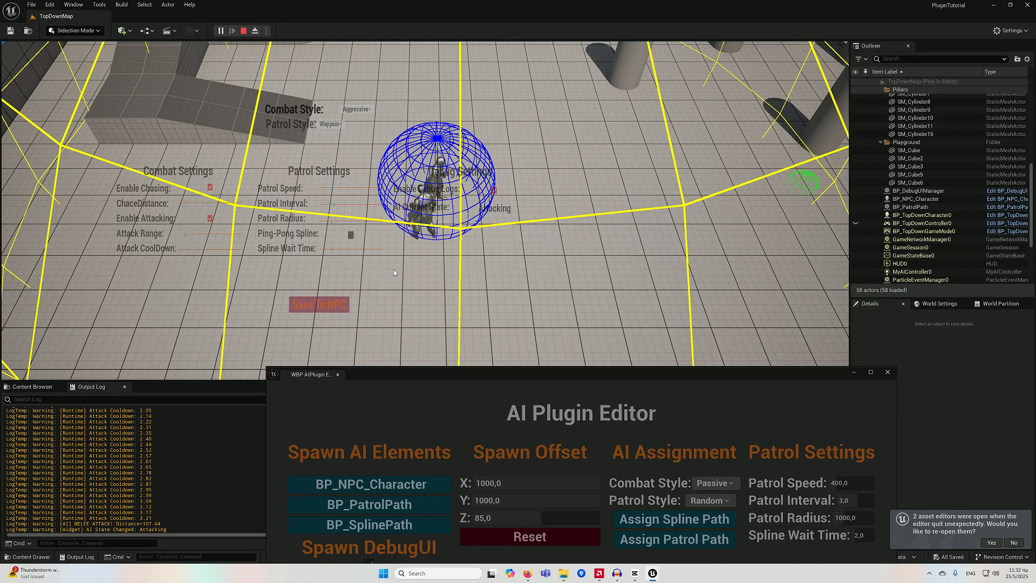
# Walk the player away from the aggressive NPC to test its chase and attack behaviour, and end the play session
pyautogui.click(525, 287)
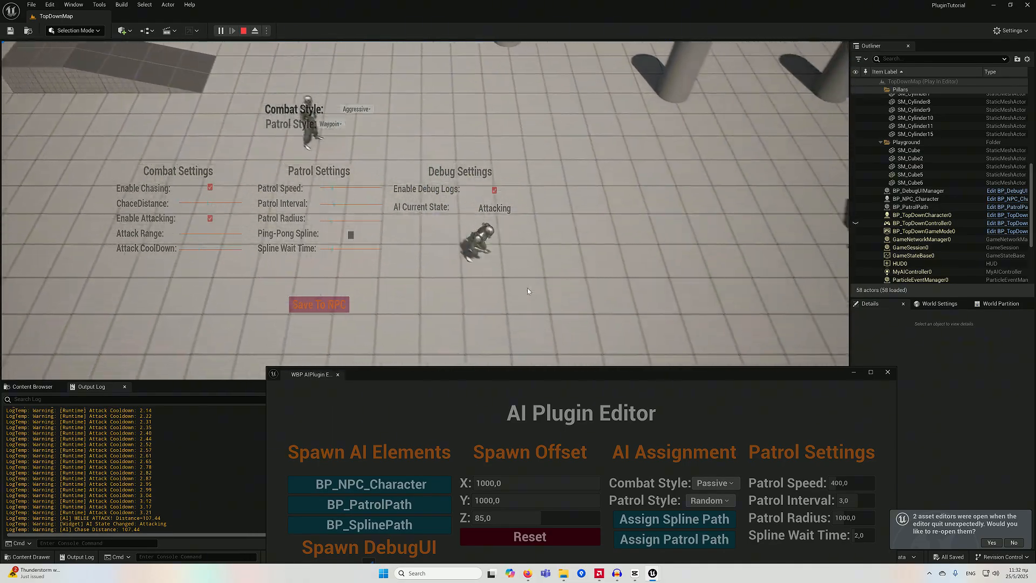
pyautogui.moveTo(506, 277)
pyautogui.mouseDown()
pyautogui.moveTo(482, 267)
pyautogui.moveTo(533, 222)
pyautogui.moveTo(530, 173)
pyautogui.moveTo(482, 127)
pyautogui.moveTo(361, 116)
pyautogui.moveTo(210, 135)
pyautogui.moveTo(164, 152)
pyautogui.moveTo(201, 276)
pyautogui.moveTo(286, 369)
pyautogui.moveTo(340, 395)
pyautogui.moveTo(475, 331)
pyautogui.mouseUp()
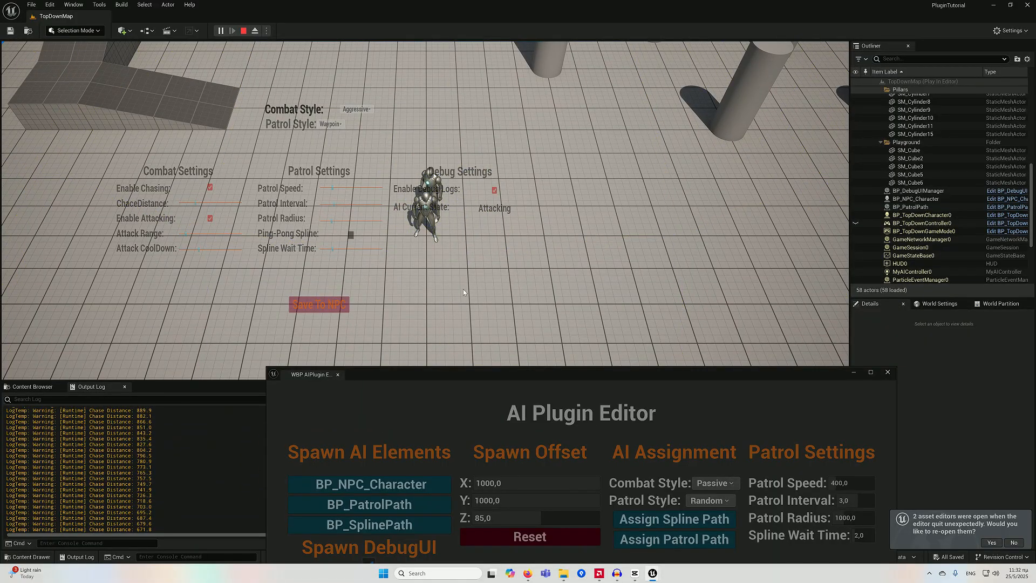
pyautogui.click(667, 311)
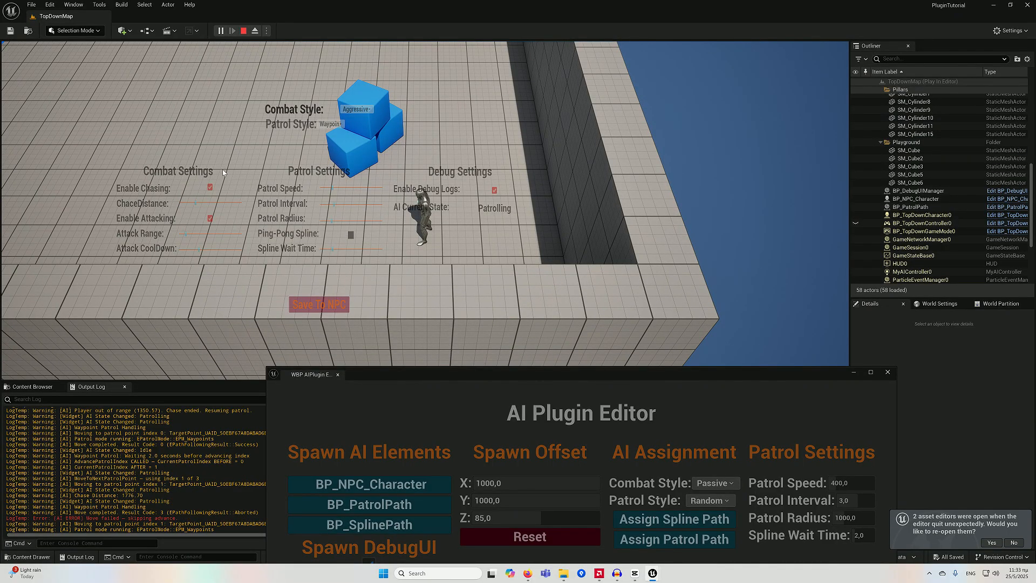
pyautogui.click(244, 32)
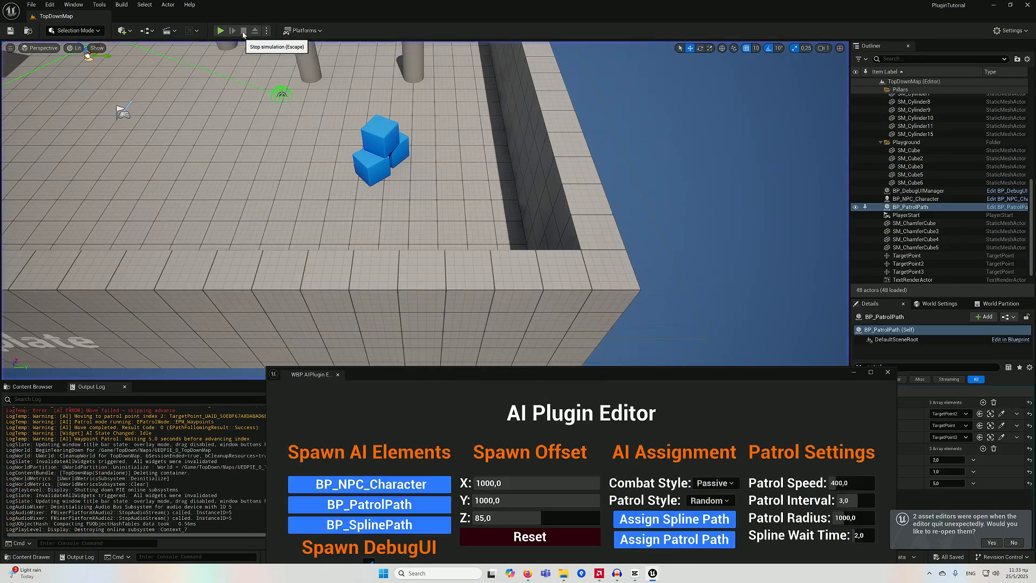
# Move the AI Plugin Editor window to uncover its full set of controls and spawn a BP_SplinePath into the level
pyautogui.moveTo(255, 160); pyautogui.dragTo(283, 122, button='right')
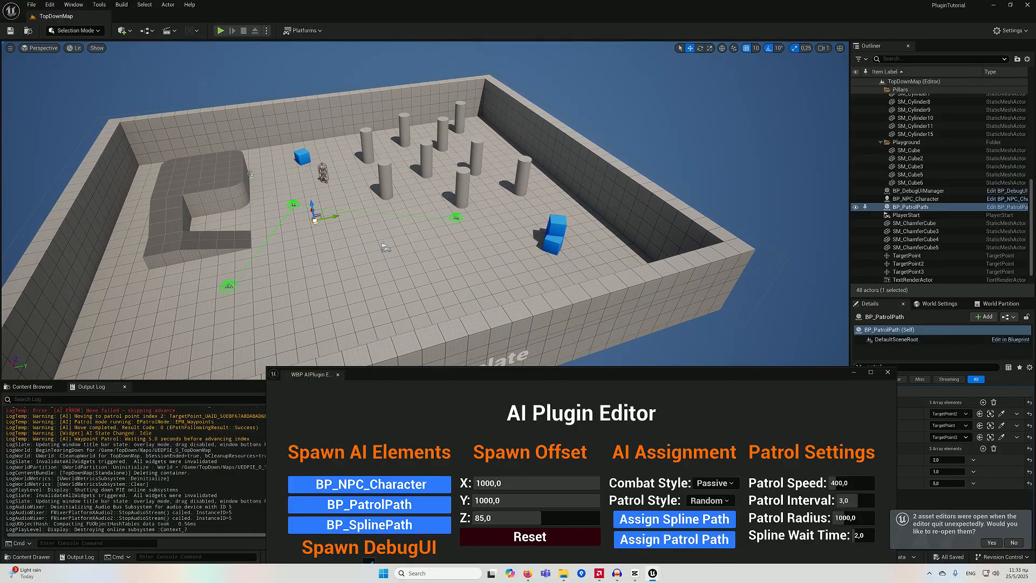
pyautogui.moveTo(485, 376); pyautogui.dragTo(477, 354)
pyautogui.moveTo(440, 261); pyautogui.dragTo(419, 254, button='right')
pyautogui.press('d')
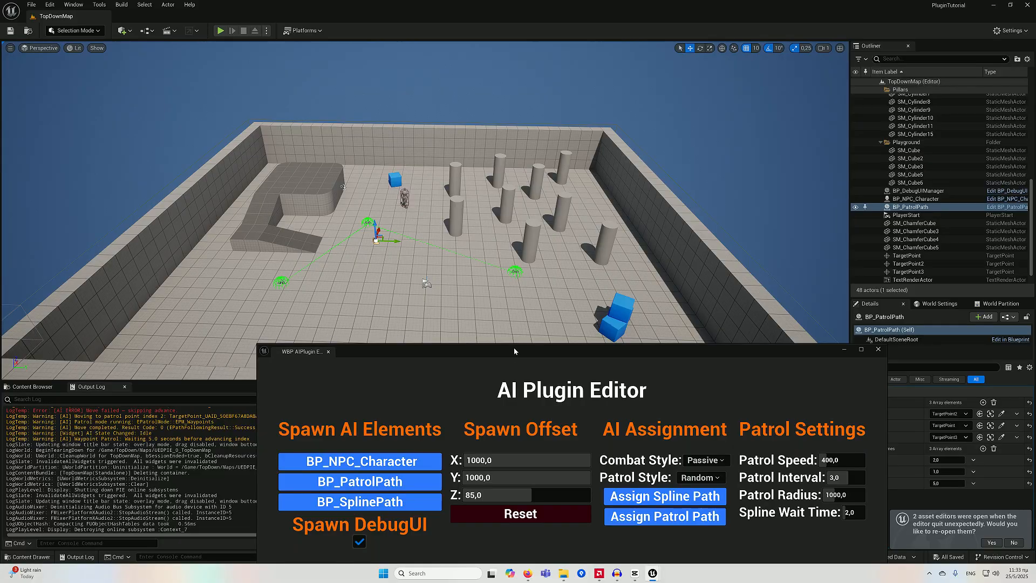
pyautogui.moveTo(514, 351); pyautogui.dragTo(489, 326)
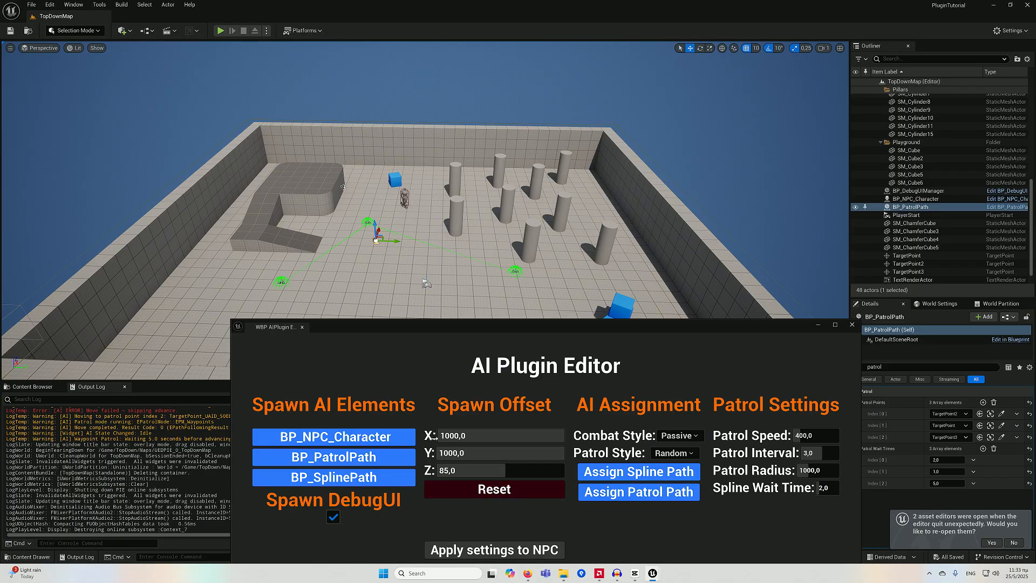
pyautogui.click(374, 475)
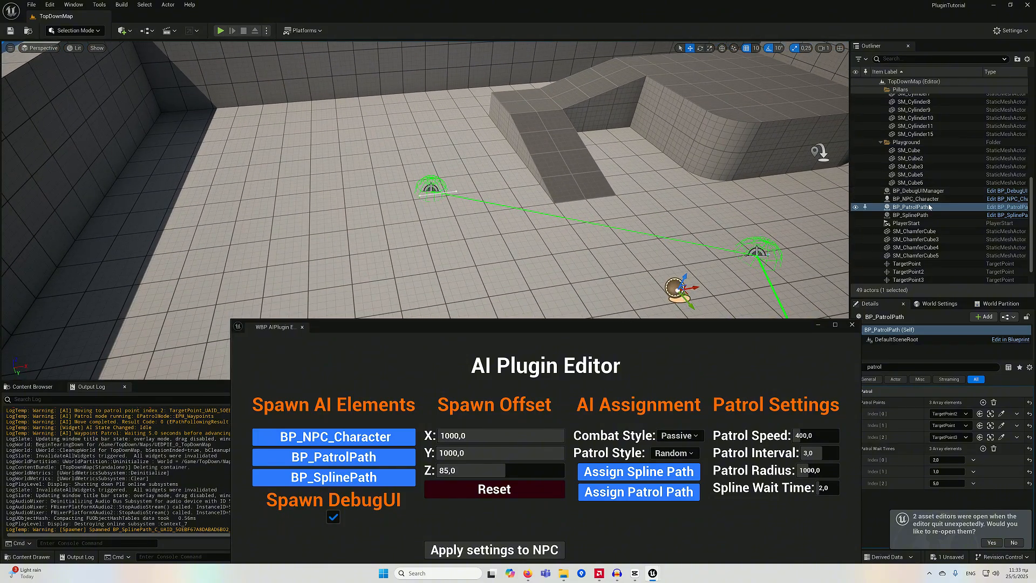
# Move BP_SplinePath onto open floor beside the waypoint route and lengthen it by moving its end point toward the nearest waypoint
pyautogui.click(910, 214)
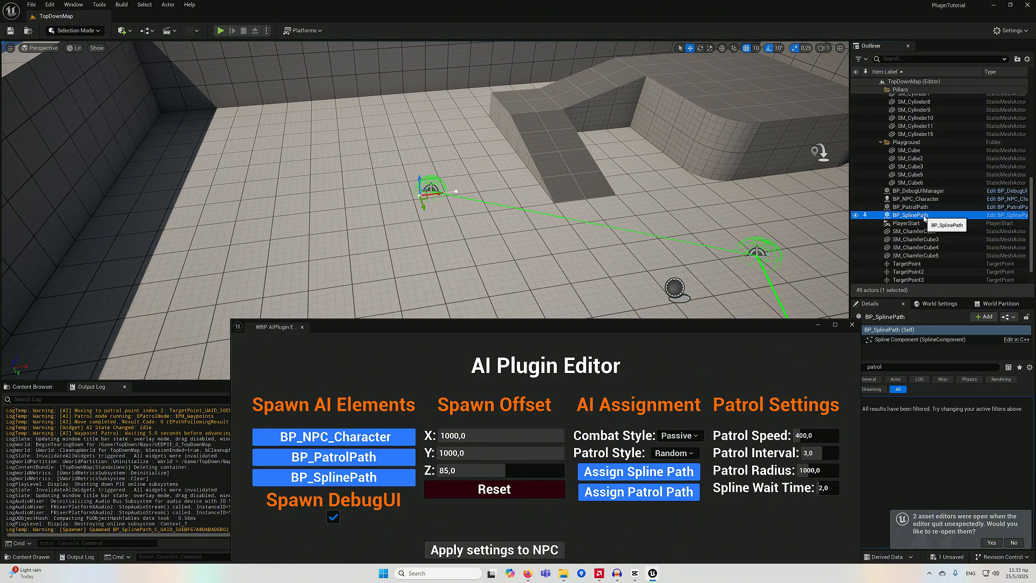
pyautogui.press('End')
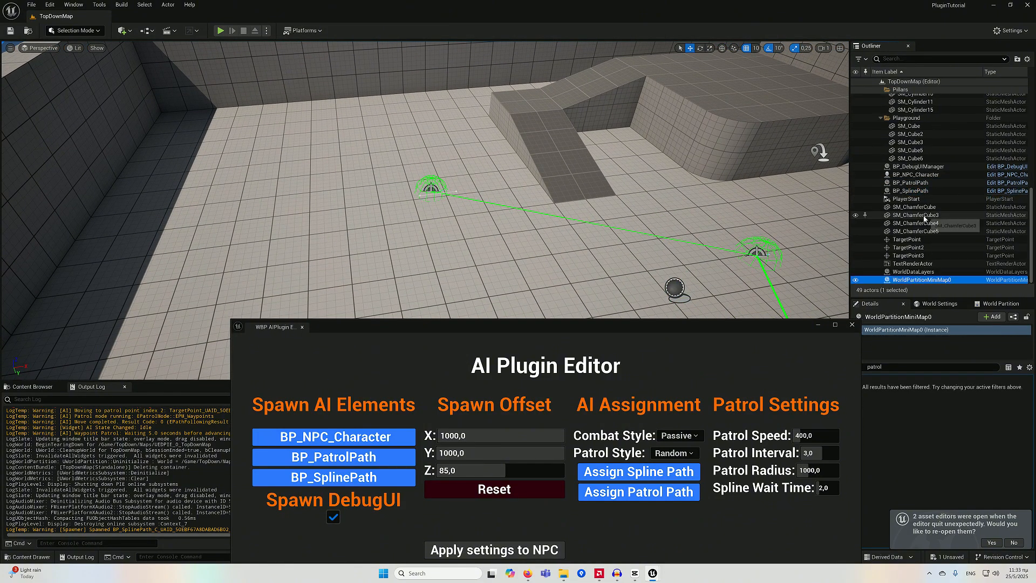
pyautogui.click(438, 193)
pyautogui.click(453, 191)
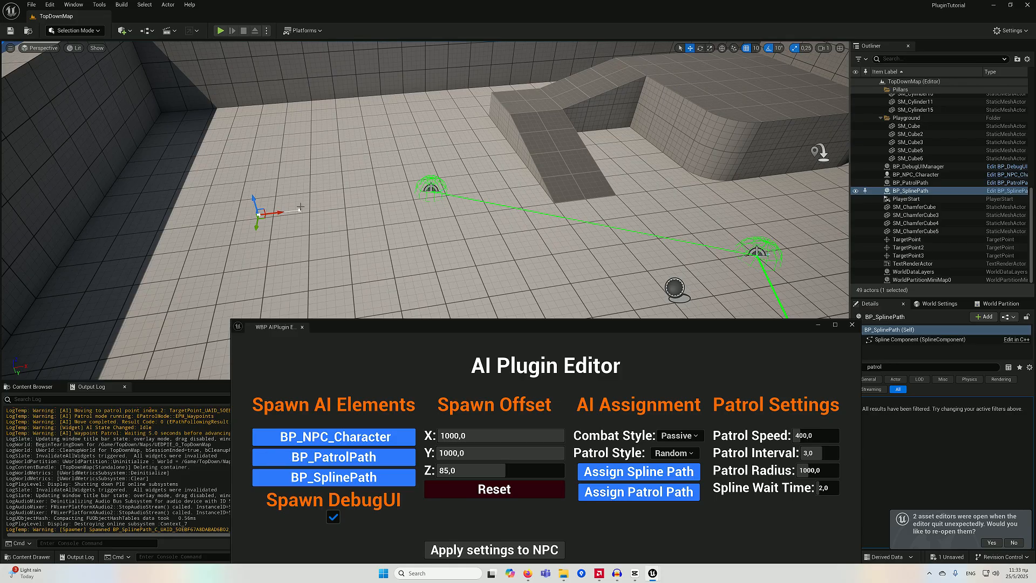
pyautogui.moveTo(300, 206); pyautogui.dragTo(311, 187, button='right')
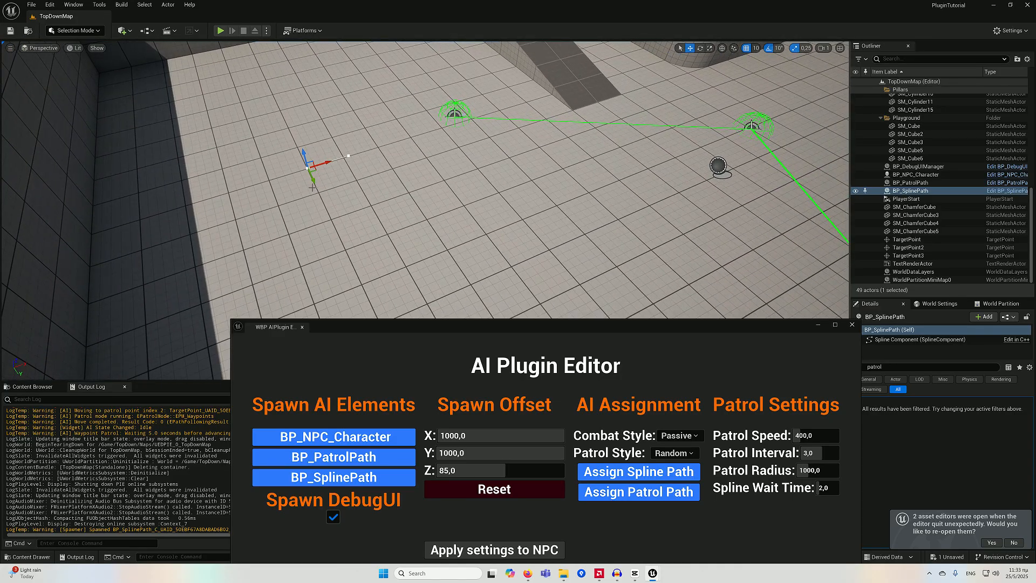
pyautogui.click(342, 157)
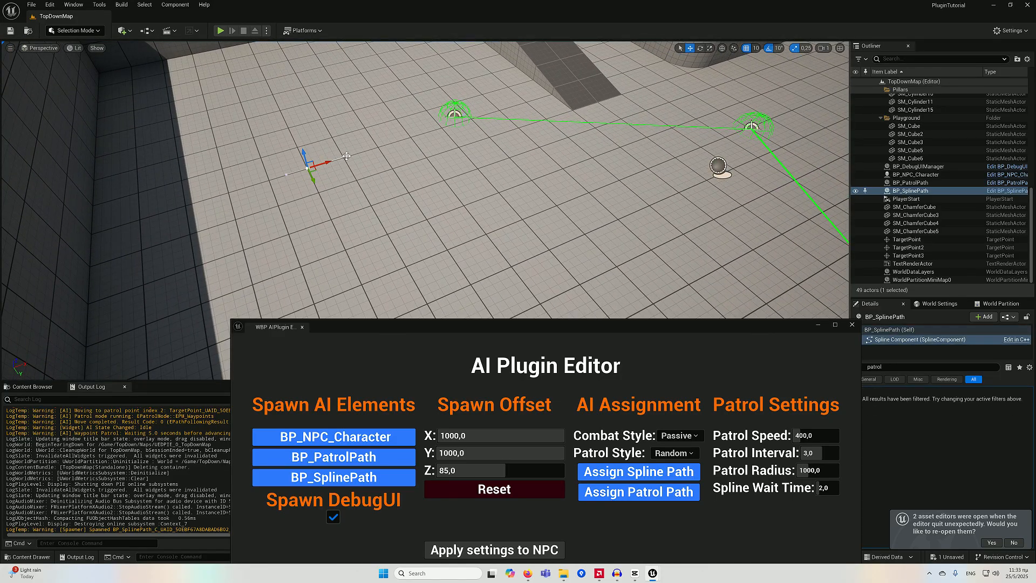
pyautogui.click(348, 155)
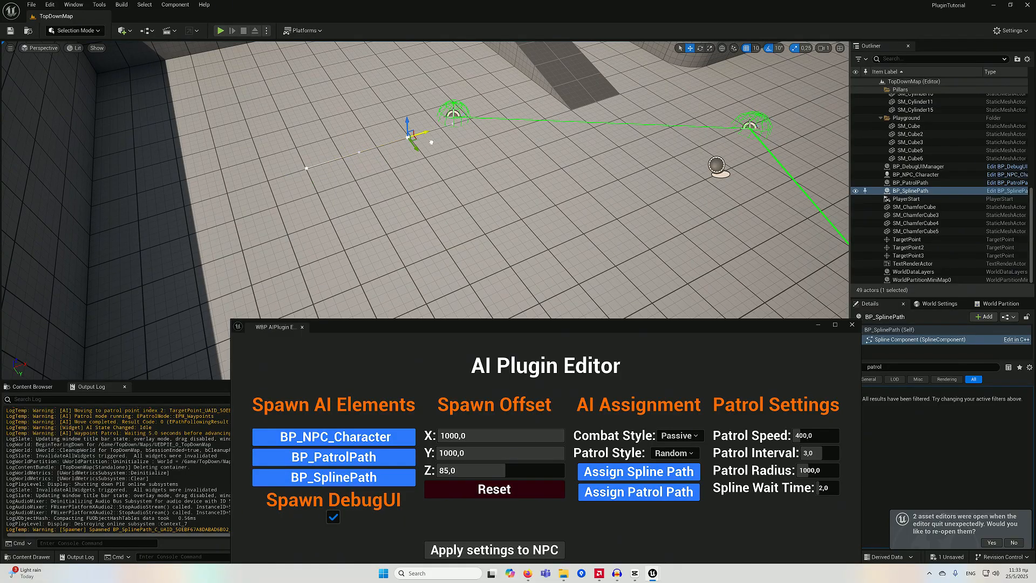
# Add a spline point near the end of BP_SplinePath and move it far across the open floor
pyautogui.rightClick(401, 140)
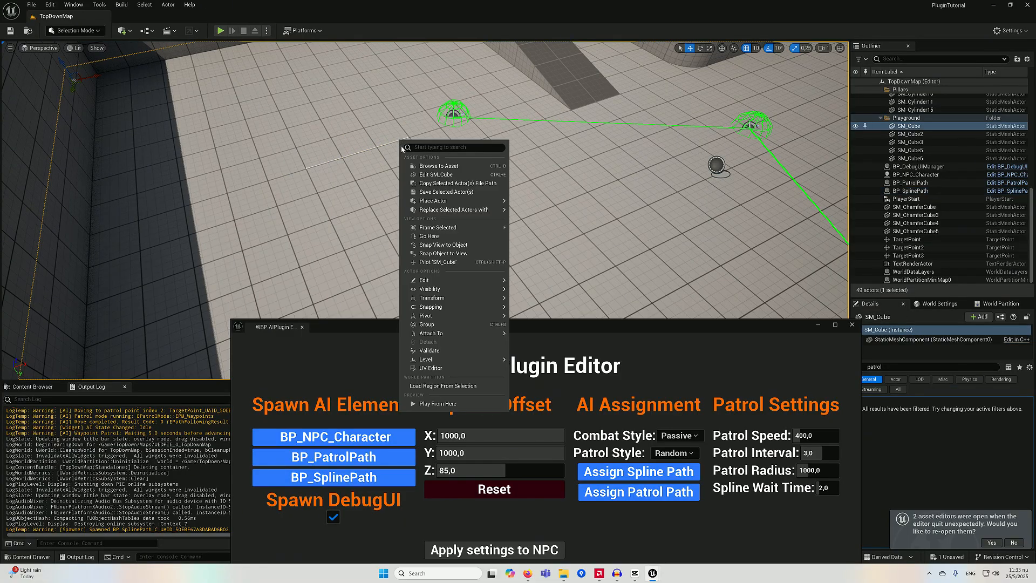
pyautogui.click(387, 143)
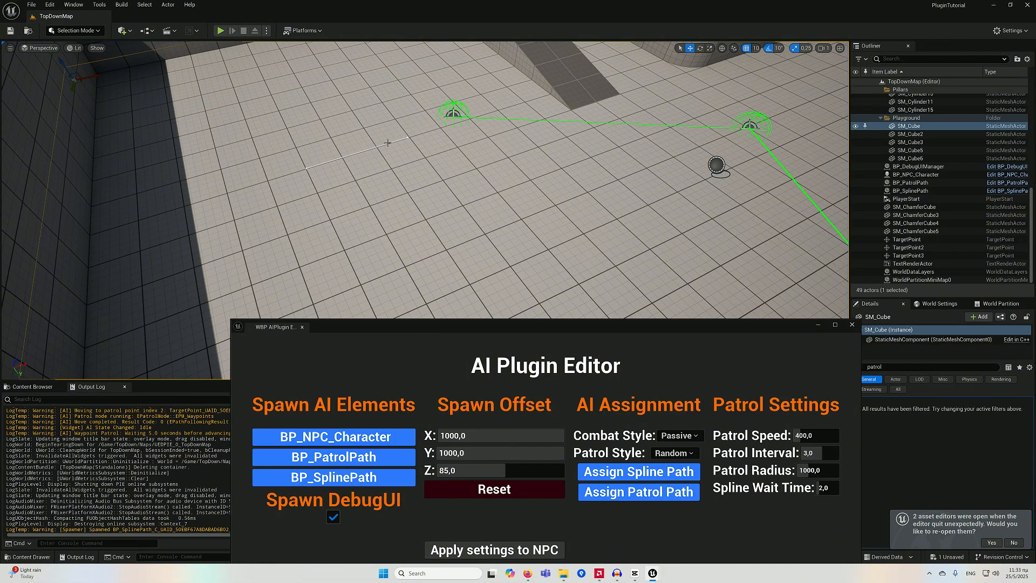
pyautogui.click(391, 143)
pyautogui.click(407, 138)
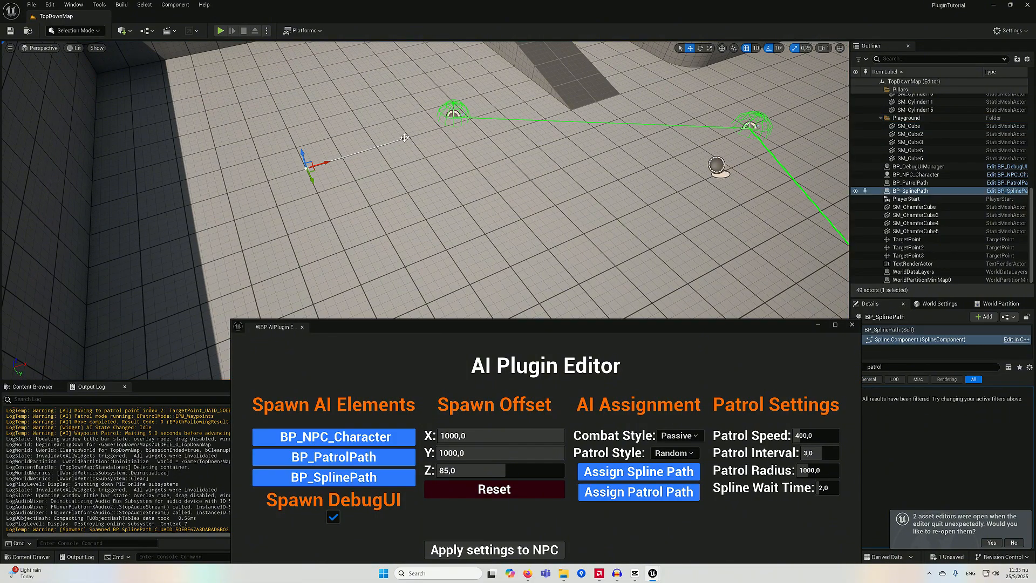
pyautogui.rightClick(401, 141)
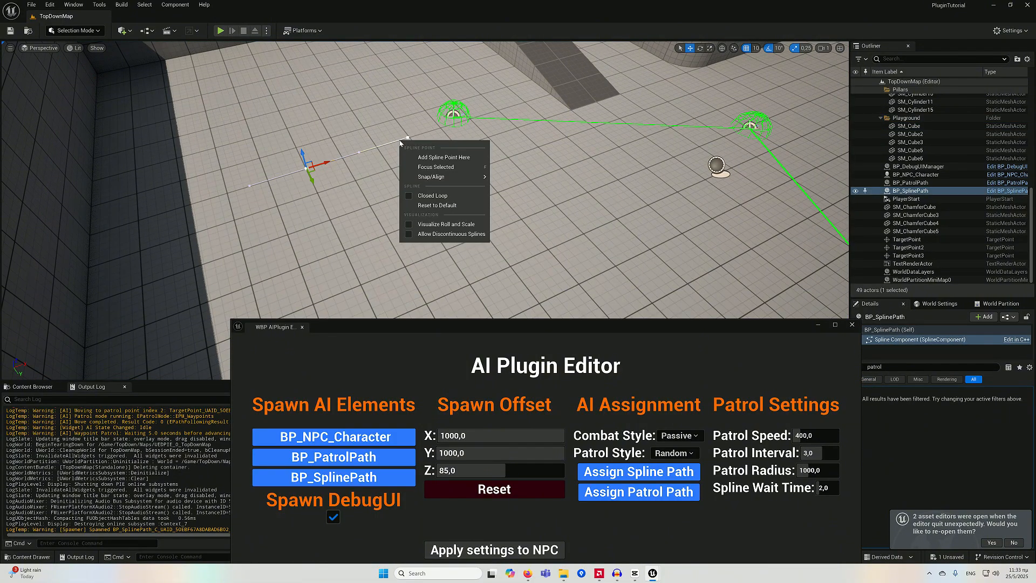
pyautogui.click(421, 155)
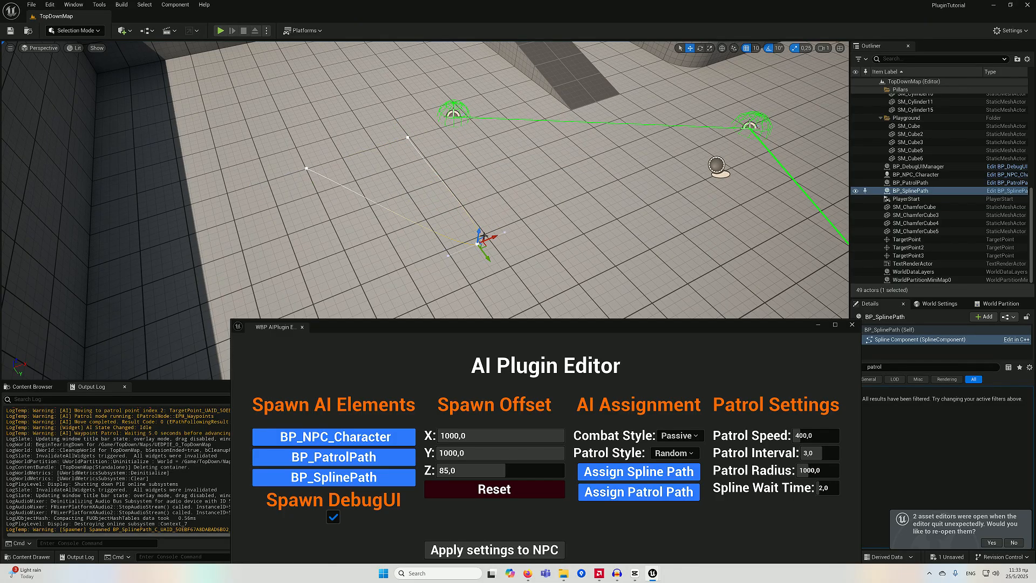
pyautogui.moveTo(484, 236); pyautogui.dragTo(457, 127, button='right')
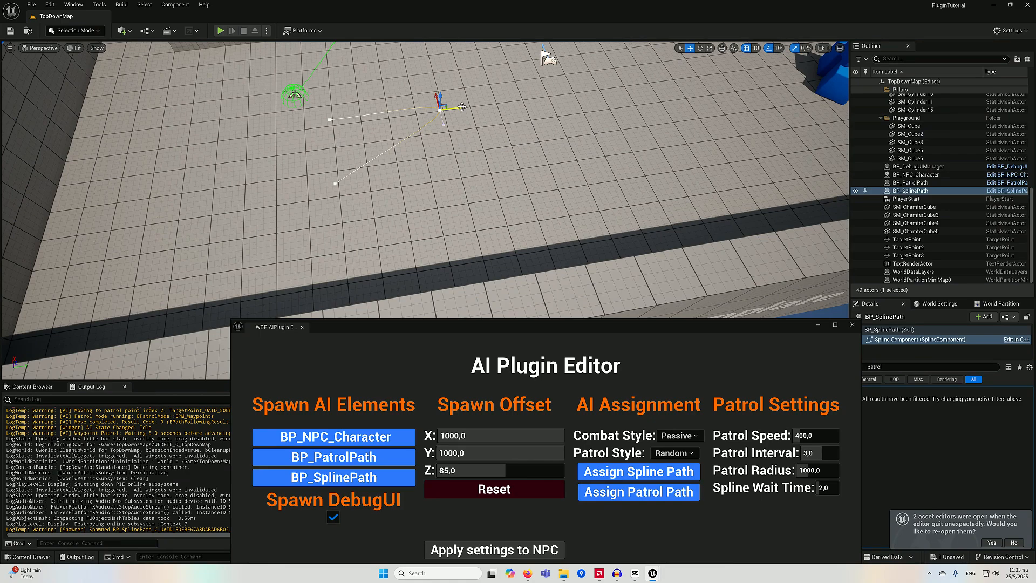
pyautogui.moveTo(680, 116); pyautogui.dragTo(745, 115)
pyautogui.moveTo(692, 67); pyautogui.dragTo(712, 94)
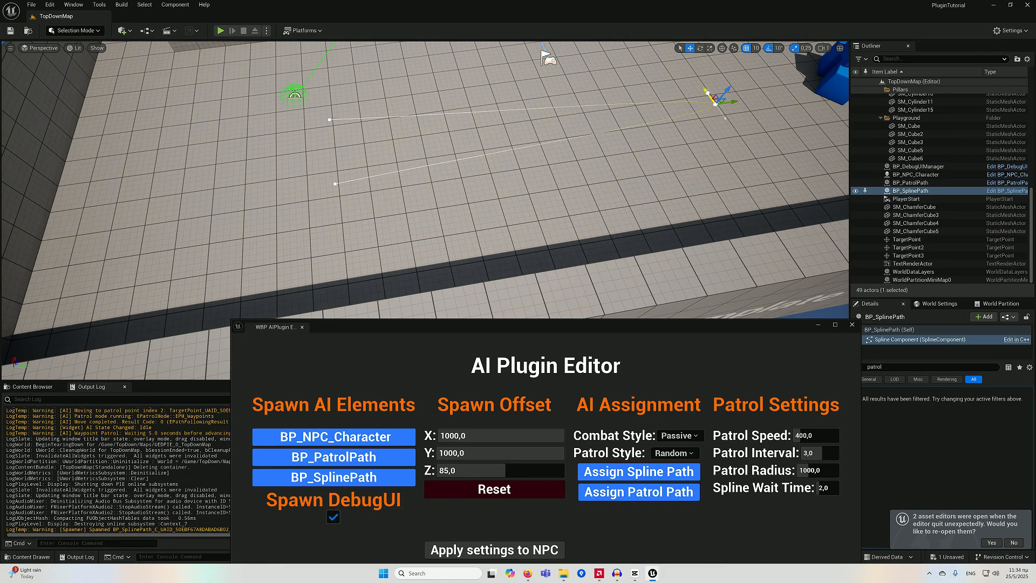
# Add another spline point beside the far one and move it toward the waypoint route to form a rounded end
pyautogui.rightClick(685, 102)
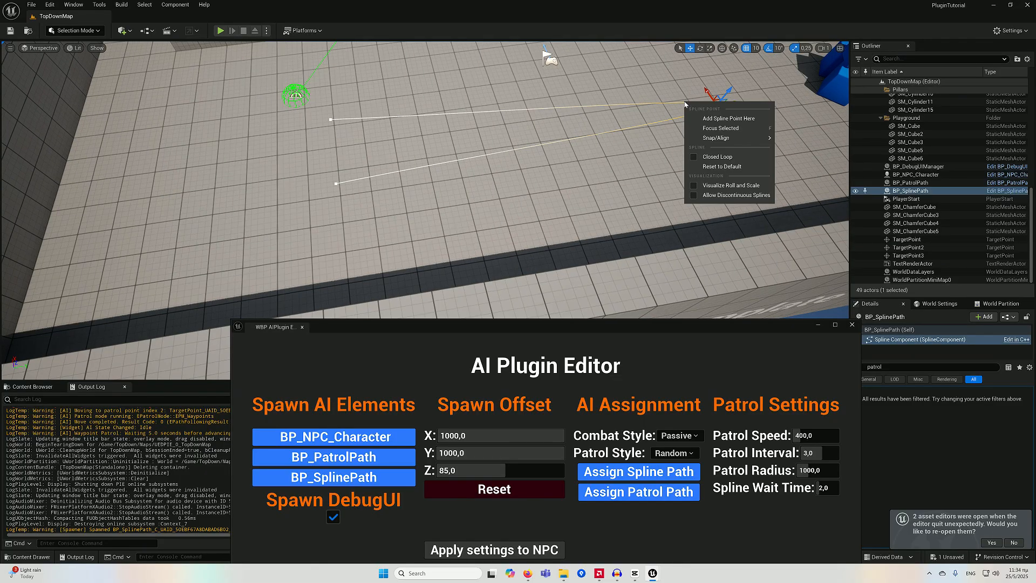
pyautogui.click(703, 118)
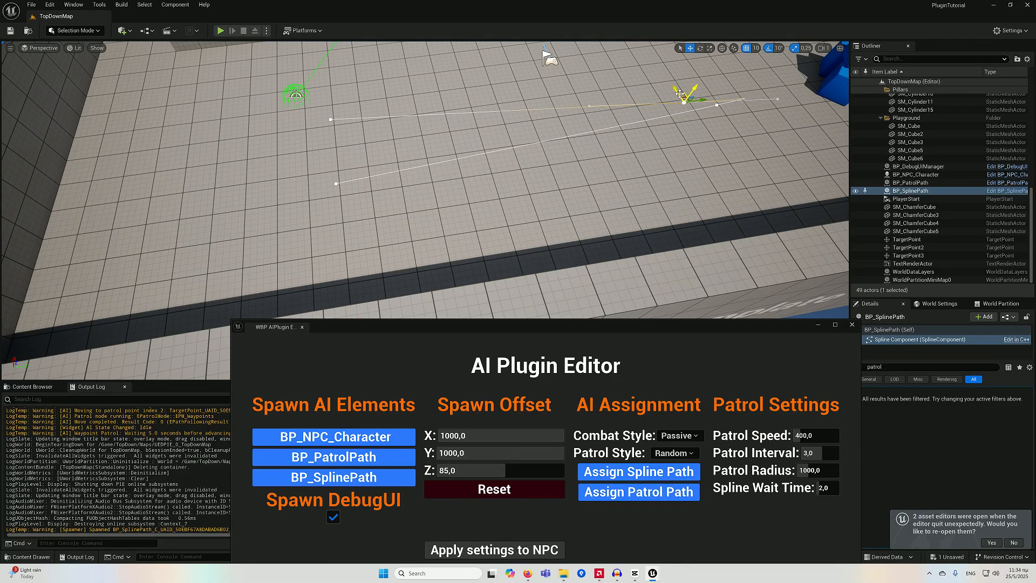
pyautogui.moveTo(679, 94); pyautogui.dragTo(654, 54)
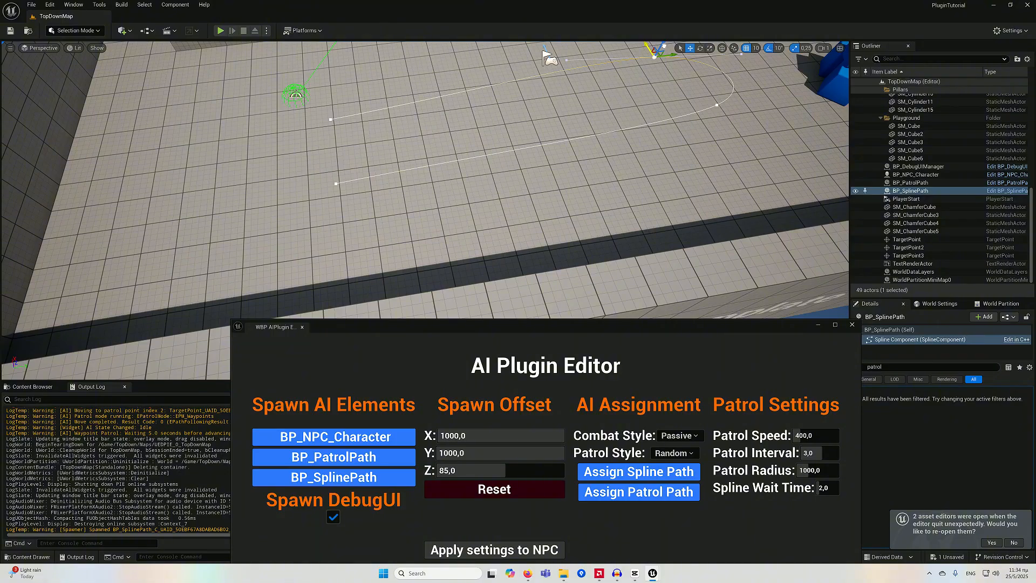
pyautogui.moveTo(668, 59)
pyautogui.mouseDown(button='right')
pyautogui.moveTo(718, 108)
pyautogui.moveTo(653, 64)
pyautogui.moveTo(664, 68)
pyautogui.moveTo(661, 58)
pyautogui.mouseUp(button='right')
pyautogui.moveTo(335, 162); pyautogui.dragTo(315, 166, button='right')
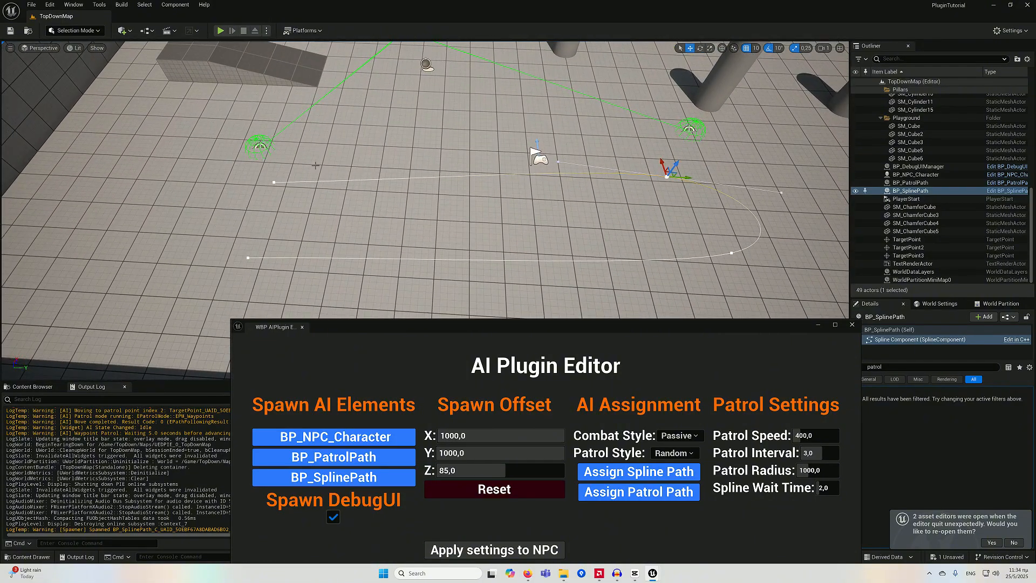
# Turn on Closed Loop for the spline from its end point near the waypoint
pyautogui.click(272, 182)
pyautogui.rightClick(273, 182)
pyautogui.click(290, 297)
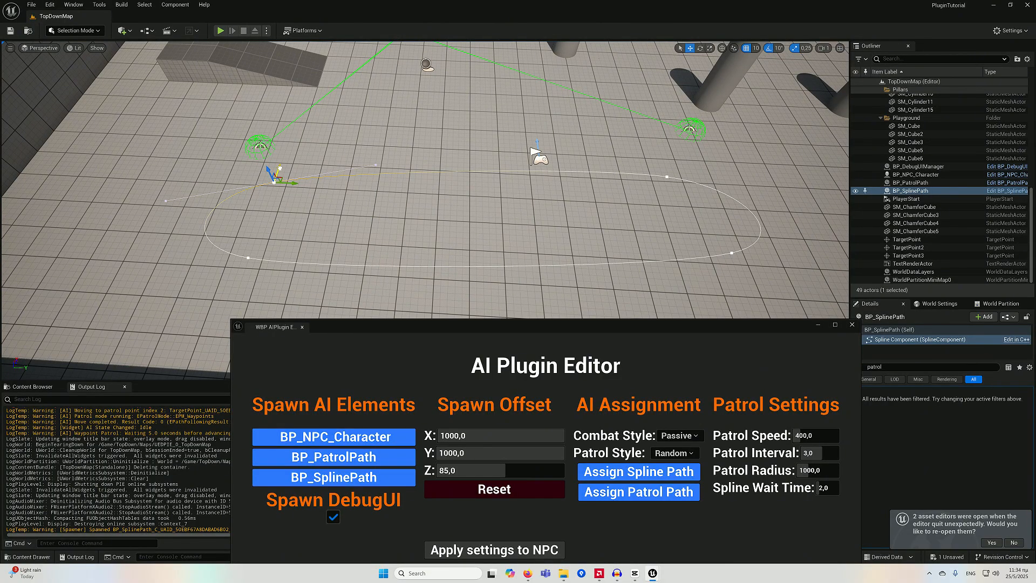
# Widen the closed spline by moving its point near the waypoint and its diagonally opposite point outward
pyautogui.moveTo(275, 181); pyautogui.dragTo(281, 160)
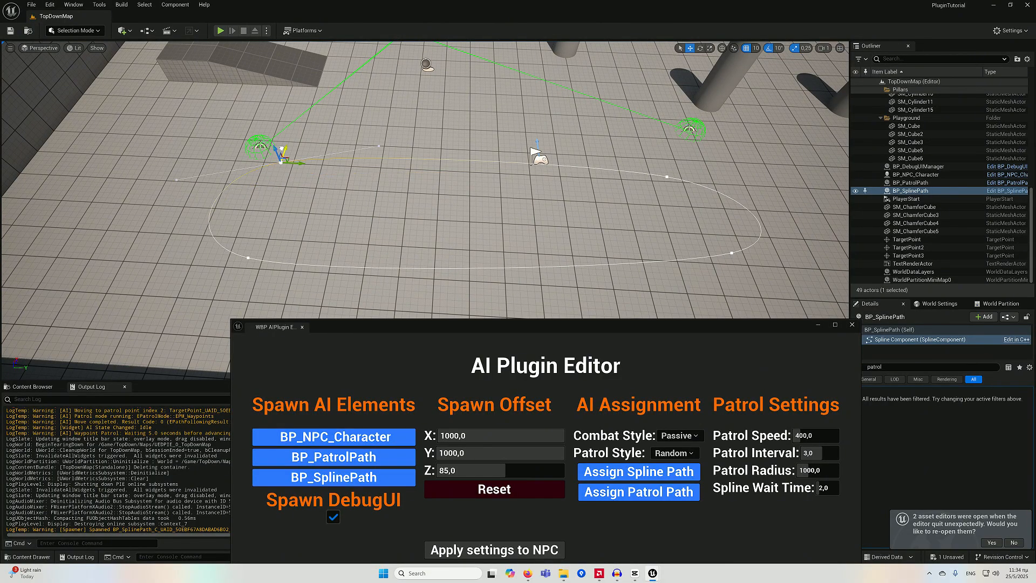
pyautogui.click(730, 252)
pyautogui.moveTo(724, 244); pyautogui.dragTo(730, 262)
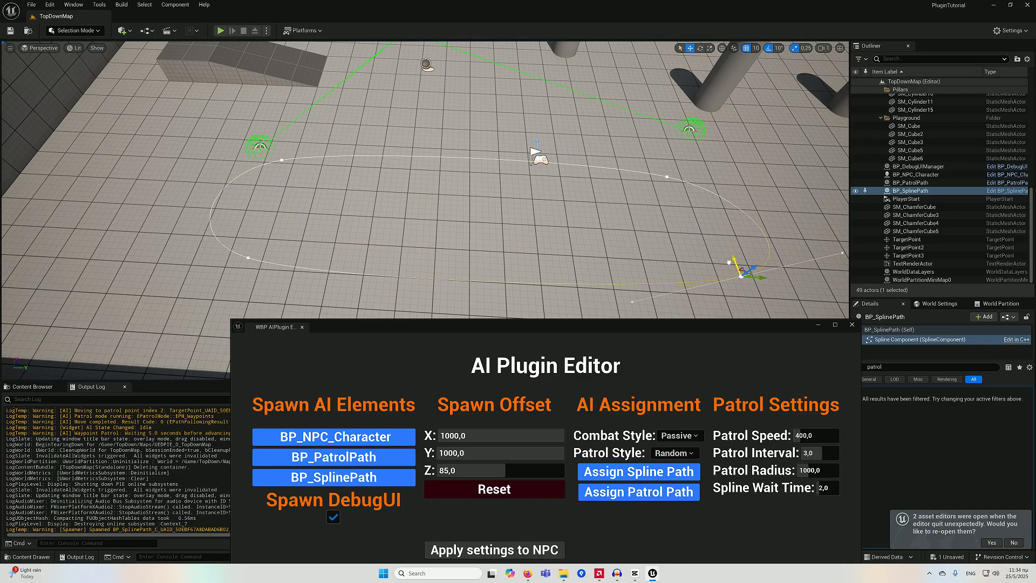
pyautogui.press('s')
pyautogui.moveTo(730, 262)
pyautogui.mouseDown(button='right')
pyautogui.moveTo(723, 254)
pyautogui.moveTo(746, 249)
pyautogui.moveTo(724, 246)
pyautogui.mouseUp(button='right')
pyautogui.moveTo(586, 272); pyautogui.dragTo(589, 265, button='right')
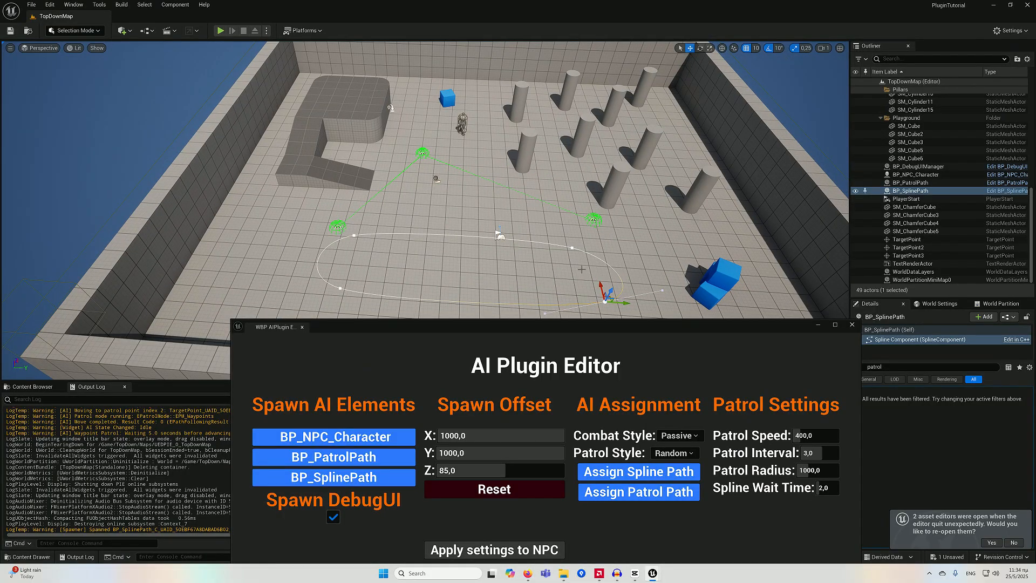
# Select BP_NPC_Character together with BP_SplinePath, assign the spline path to the NPC, and check the assignment in the output log
pyautogui.doubleClick(912, 192)
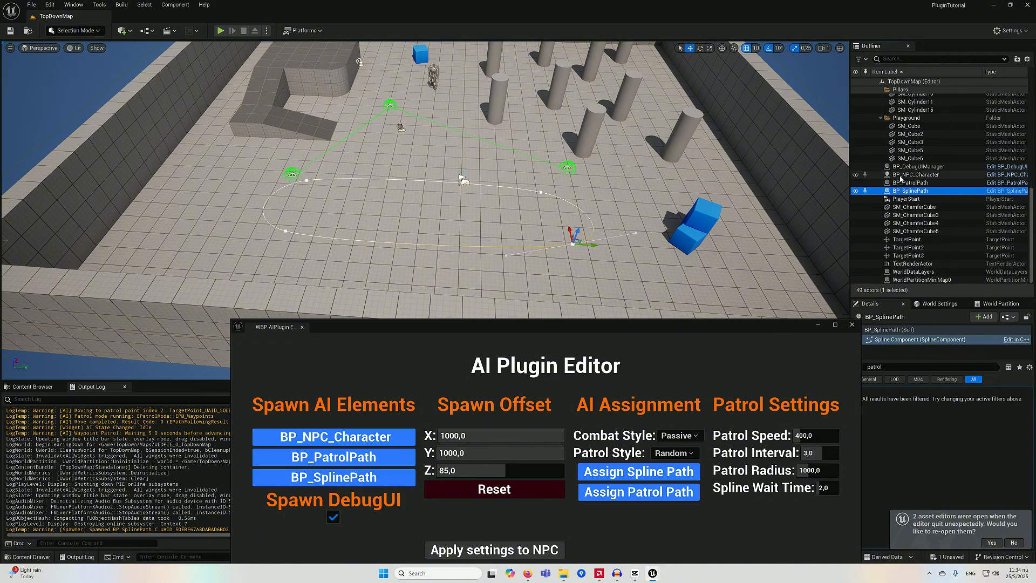
pyautogui.click(433, 82)
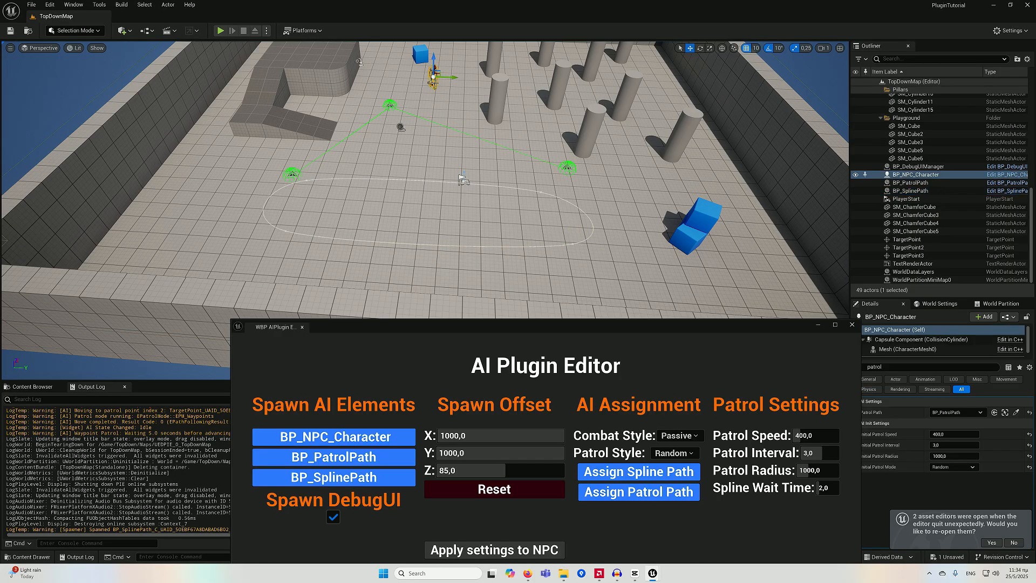
pyautogui.keyDown('shift'); pyautogui.click(918, 191); pyautogui.keyUp('shift')
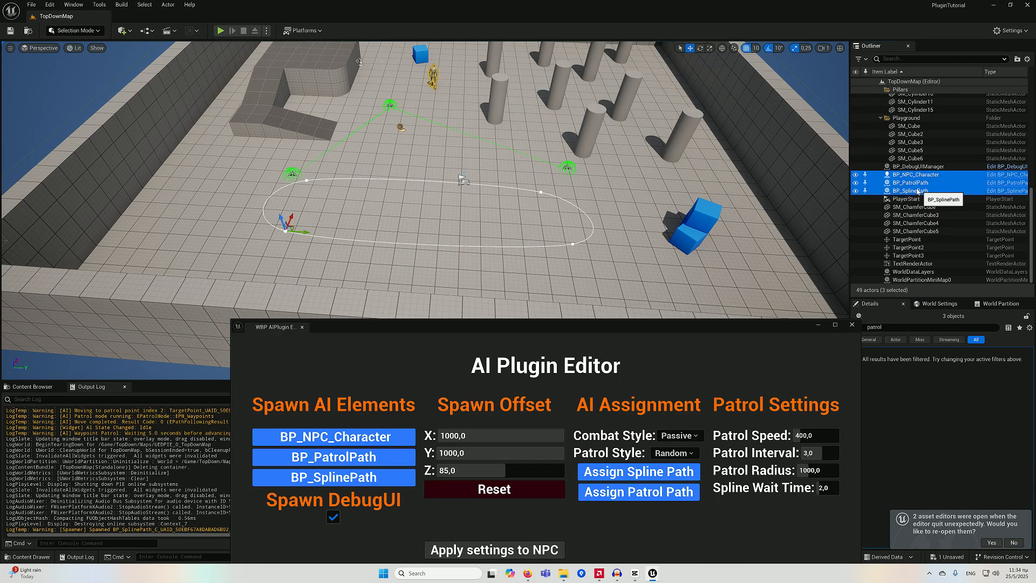
pyautogui.keyDown('ctrl'); pyautogui.click(910, 184); pyautogui.keyUp('ctrl')
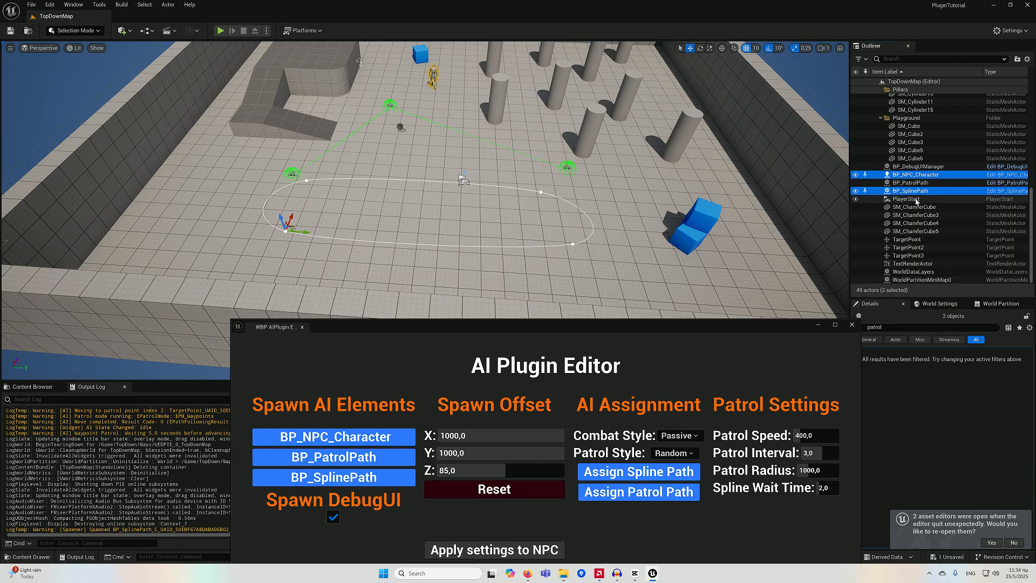
pyautogui.click(649, 492)
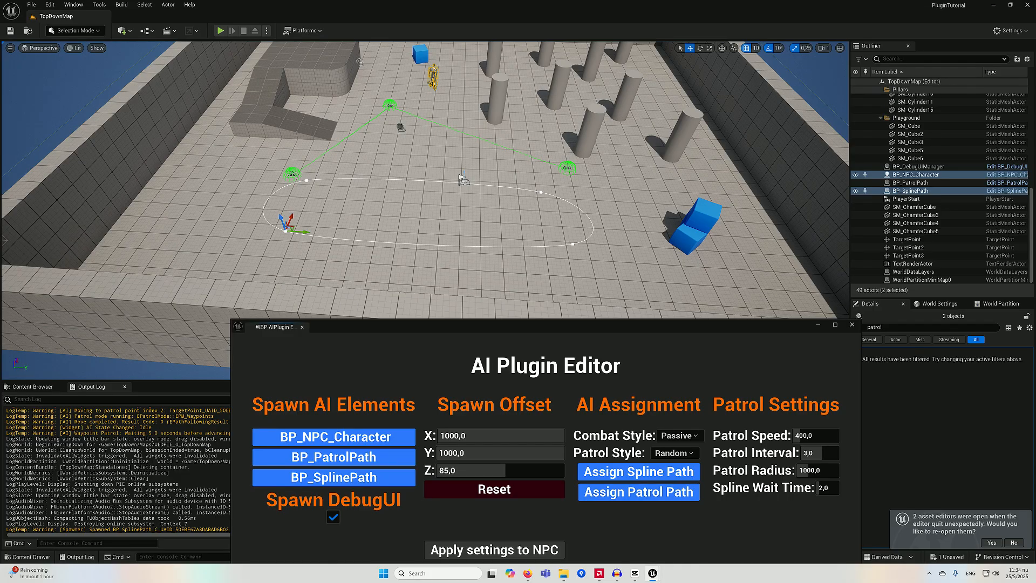
pyautogui.moveTo(90, 529); pyautogui.dragTo(123, 529)
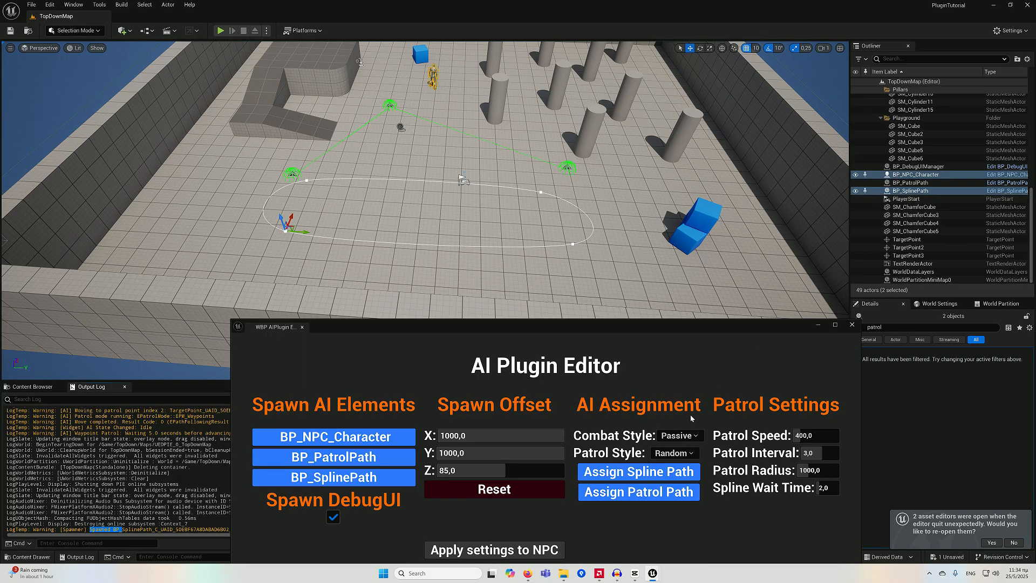
pyautogui.click(632, 472)
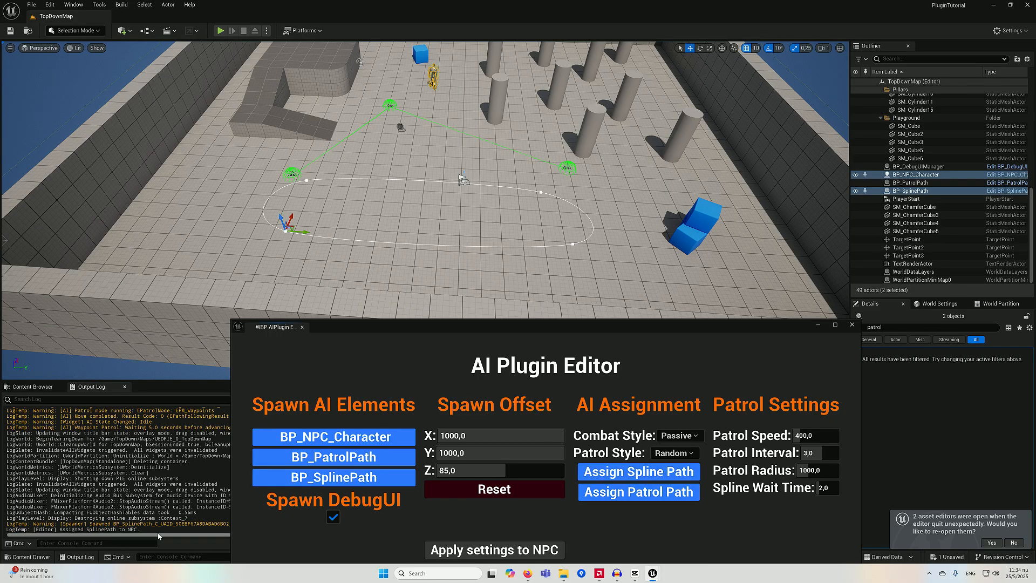
pyautogui.moveTo(159, 536); pyautogui.dragTo(123, 524)
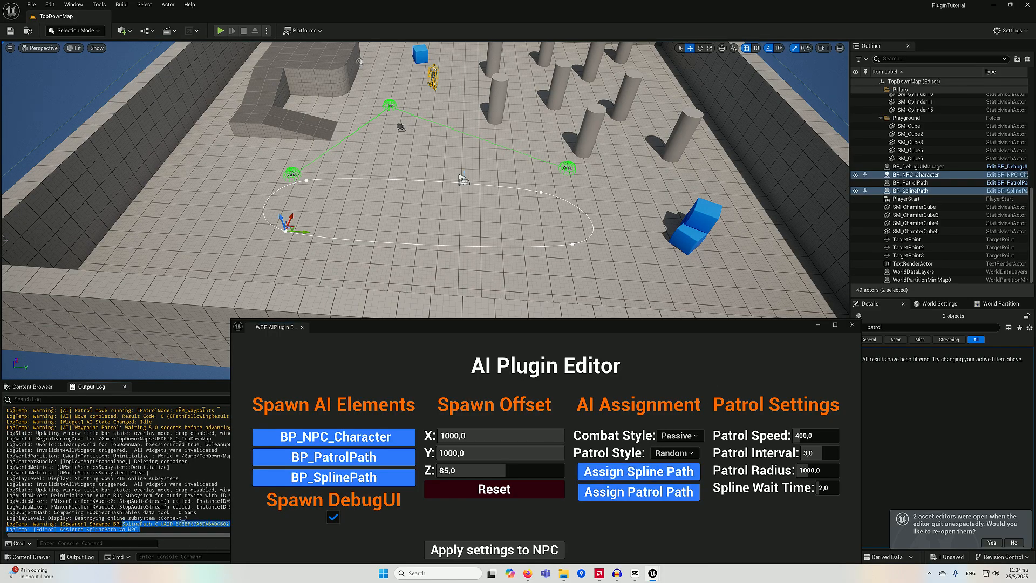
# Play the level with the plugin editor window moved clear of the viewport, and set the NPC's Patrol Style to Spline
pyautogui.click(220, 30)
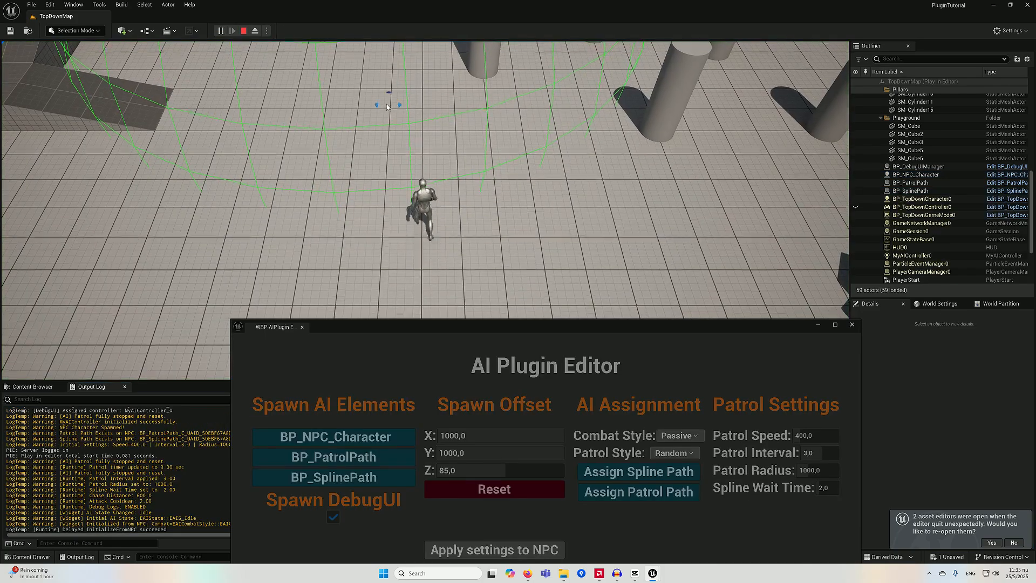
pyautogui.moveTo(515, 321); pyautogui.dragTo(523, 388)
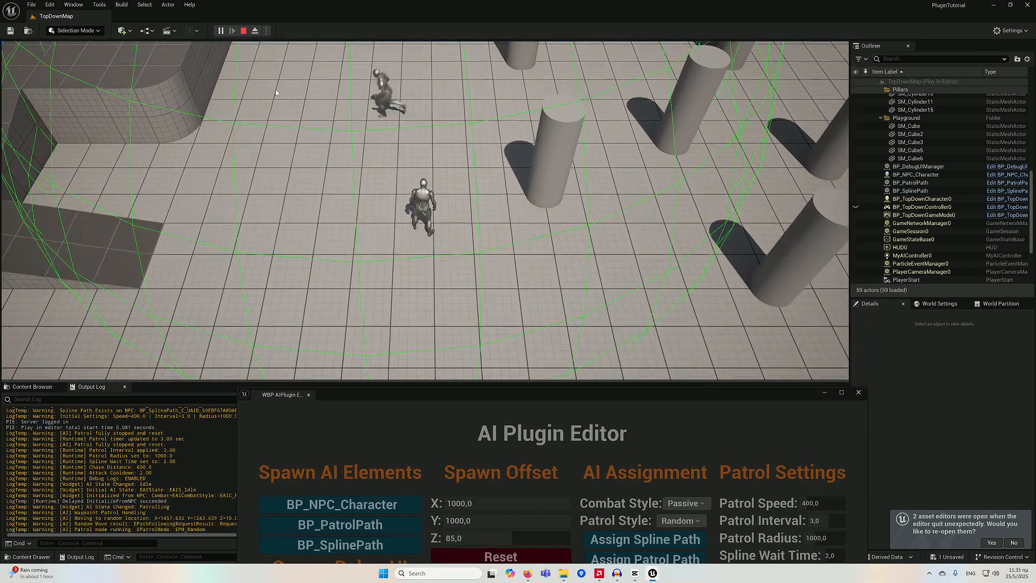
pyautogui.click(332, 141)
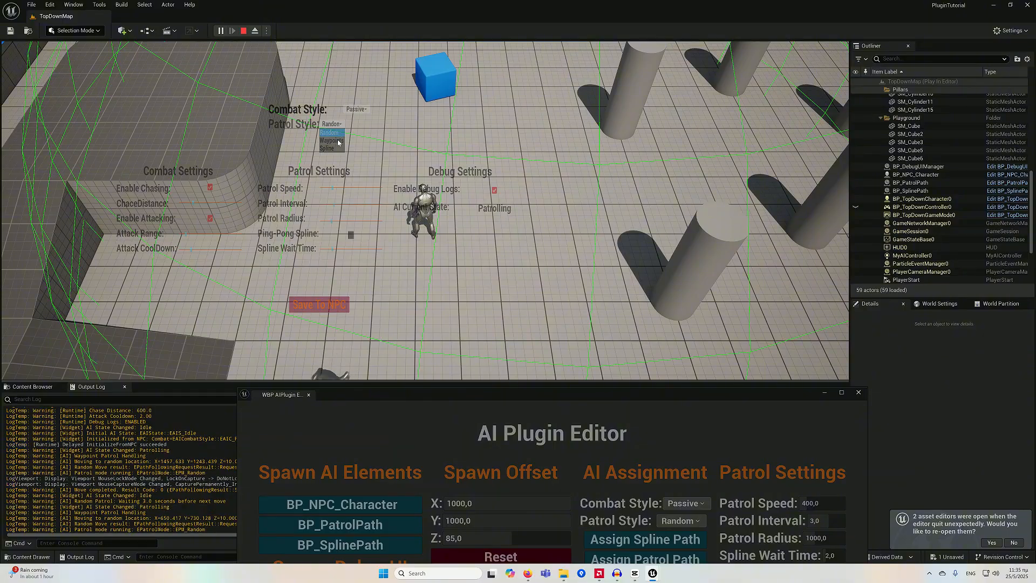
pyautogui.click(464, 250)
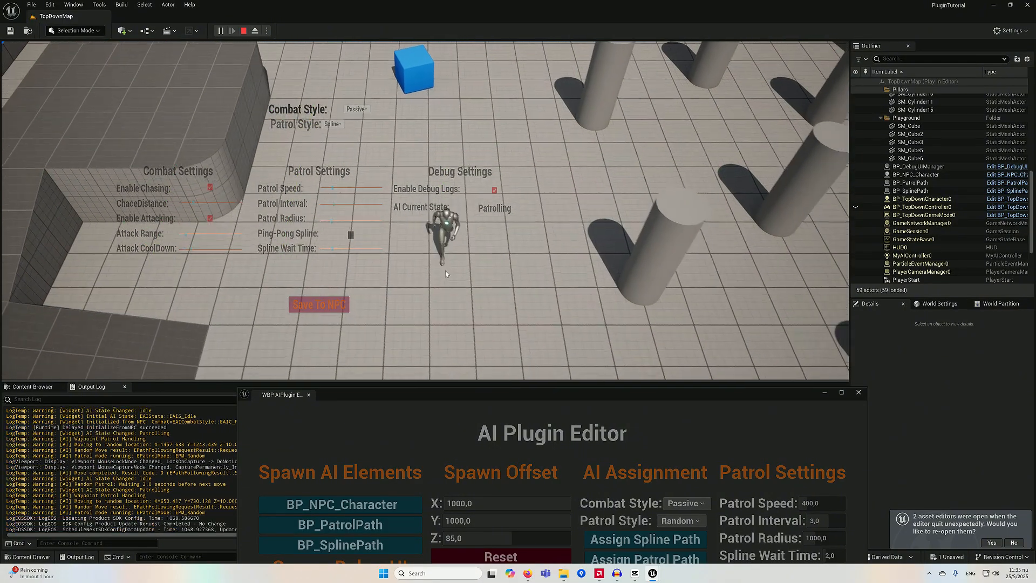
# Walk the player beside the spline path to watch the NPC patrol it, and stop the play session
pyautogui.moveTo(438, 280)
pyautogui.mouseDown()
pyautogui.moveTo(425, 312)
pyautogui.moveTo(384, 186)
pyautogui.mouseUp()
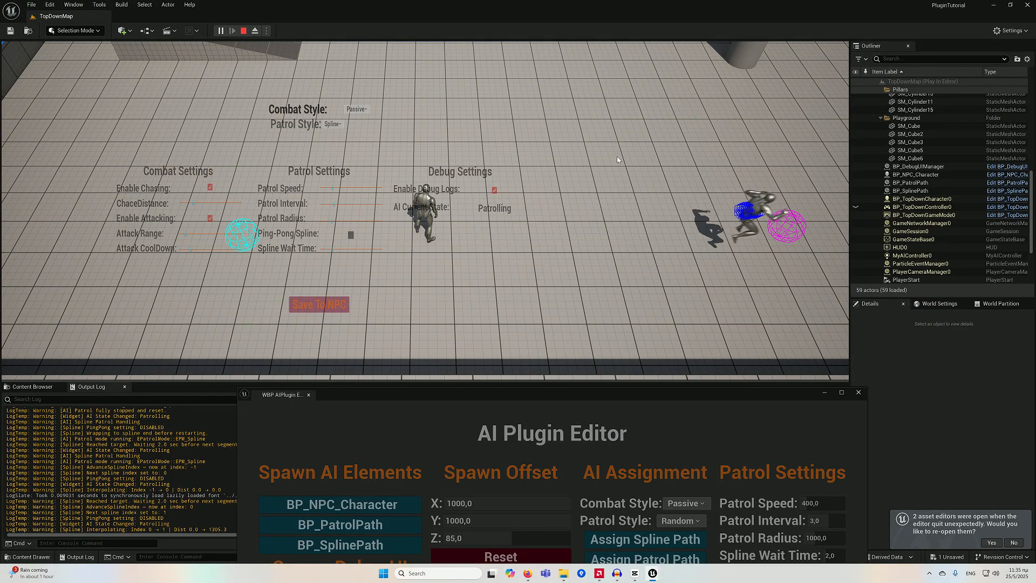
pyautogui.moveTo(641, 142); pyautogui.dragTo(637, 139)
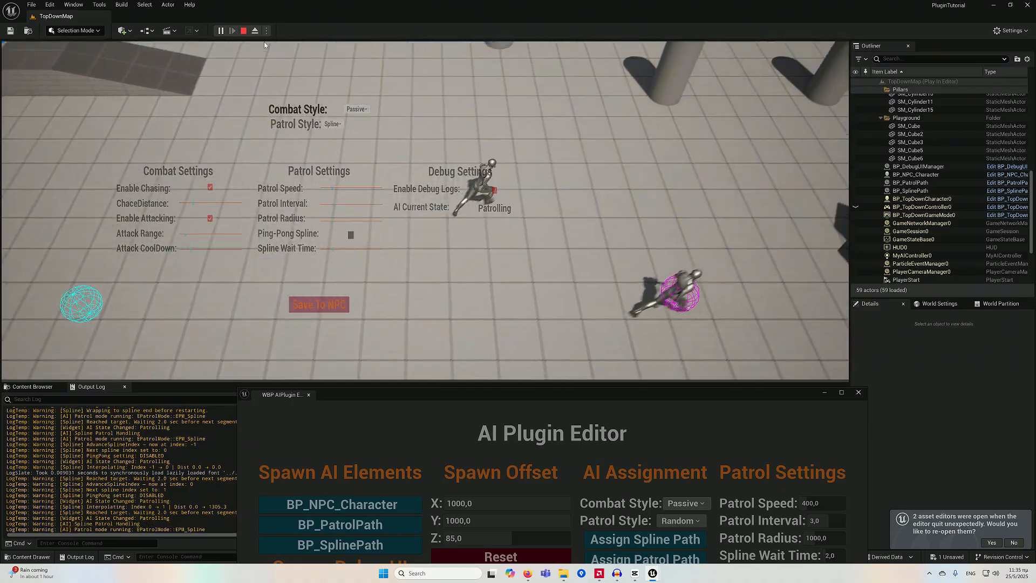
pyautogui.click(243, 31)
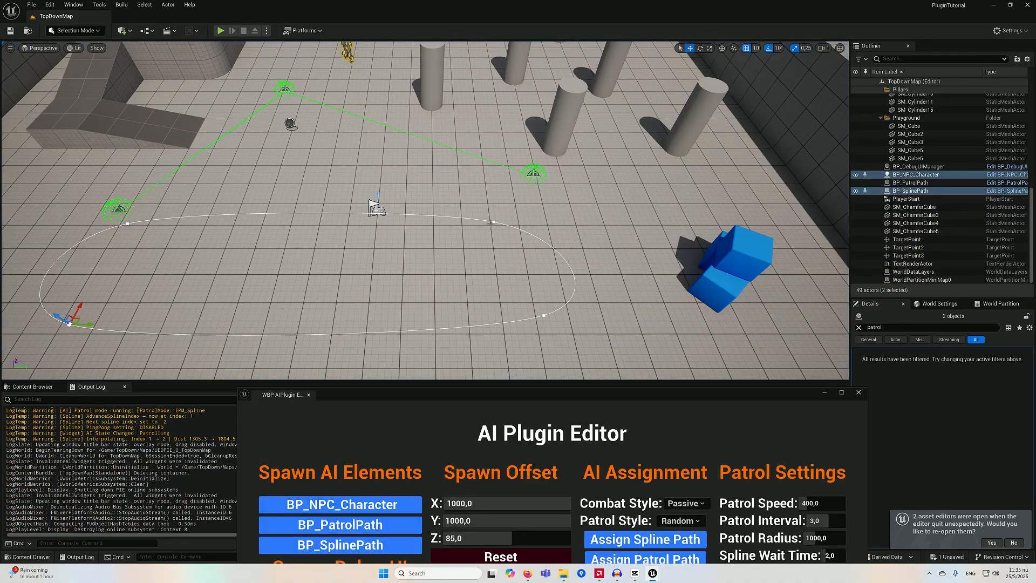
# Move all four points of BP_SplinePath slightly away from the waypoint route, pulling the end near the ramp inward
pyautogui.click(492, 222)
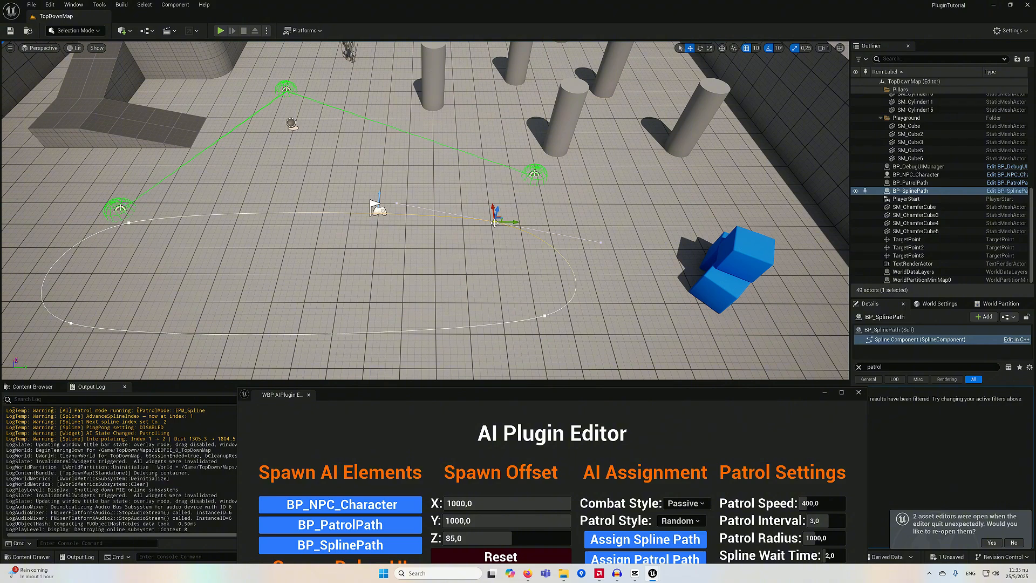
pyautogui.moveTo(495, 220); pyautogui.dragTo(524, 230)
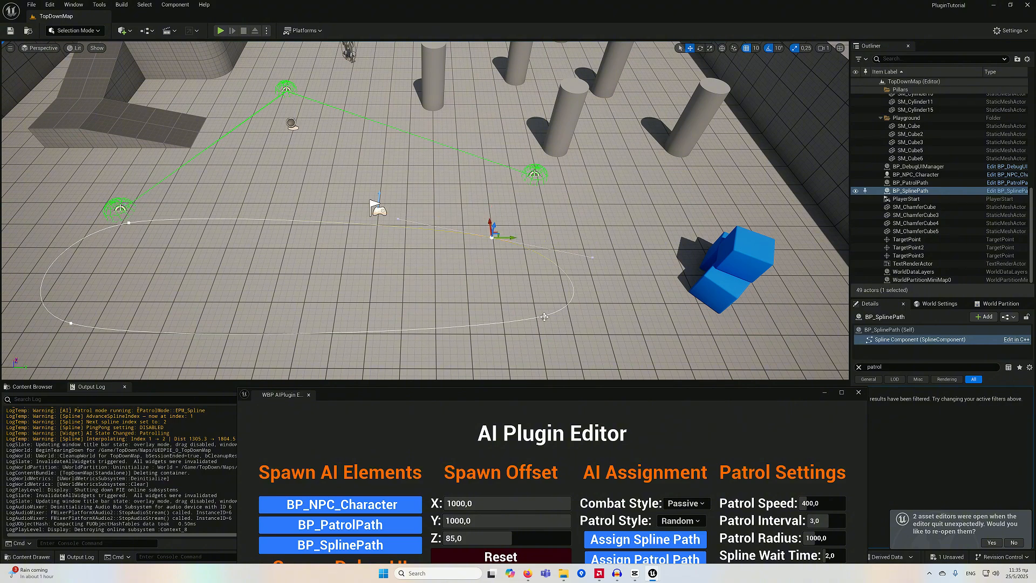
pyautogui.moveTo(542, 318); pyautogui.dragTo(539, 329)
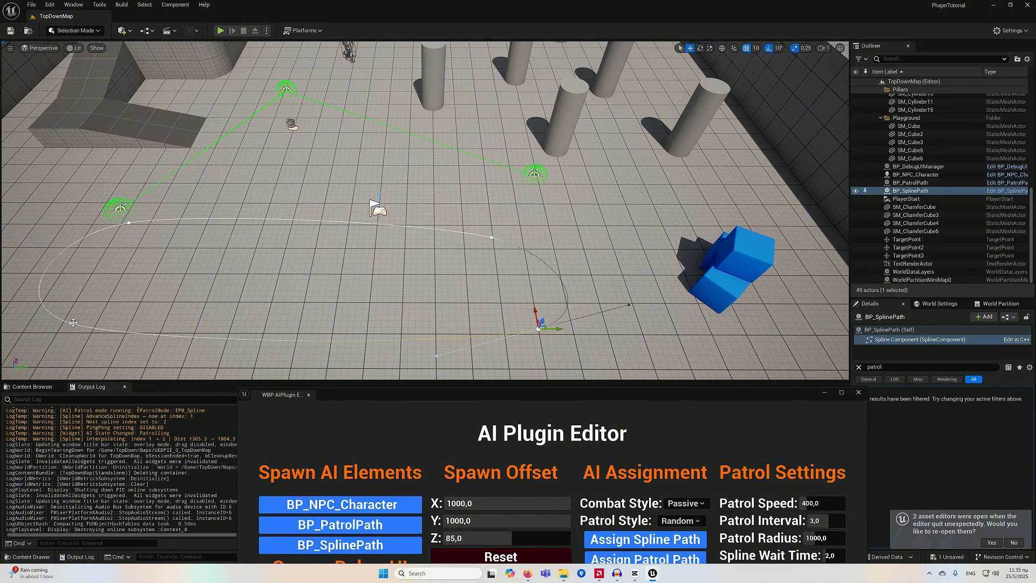
pyautogui.moveTo(74, 322); pyautogui.dragTo(89, 336)
pyautogui.moveTo(130, 223); pyautogui.dragTo(141, 238)
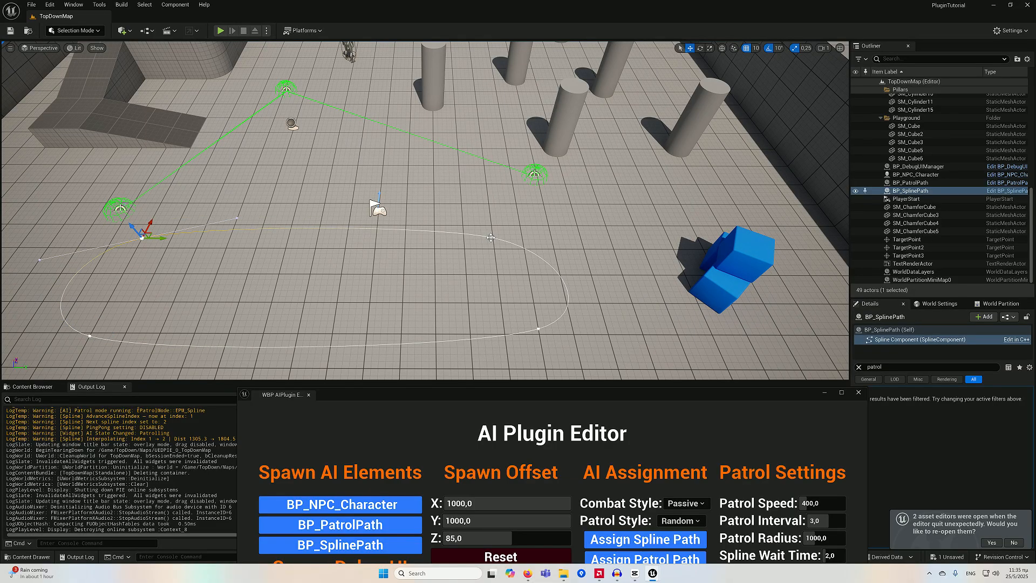
# Play the level again, set the NPC's Patrol Style to Spline in the debug UI, and follow its patrol with the player
pyautogui.click(220, 30)
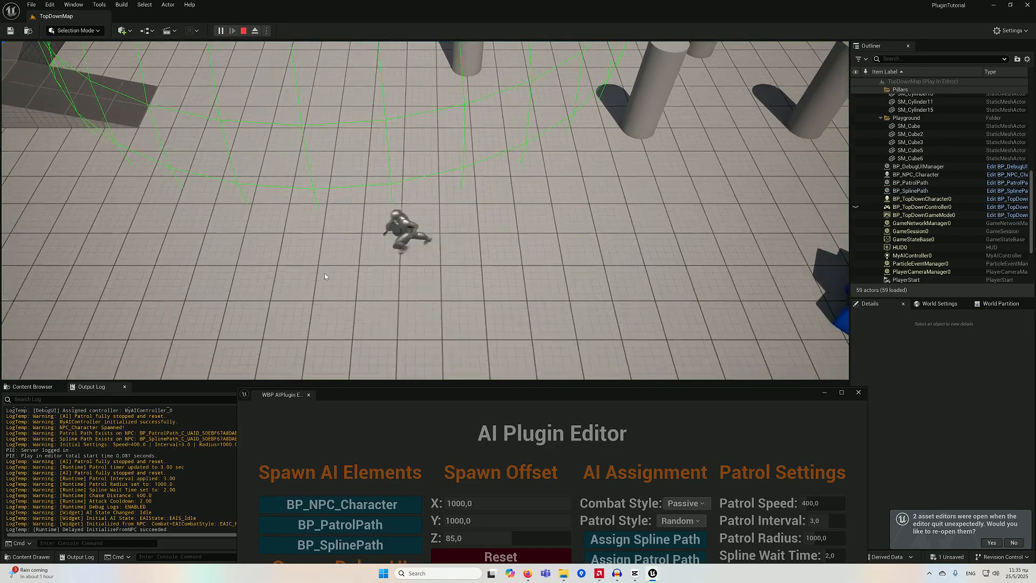
pyautogui.press('Tab')
pyautogui.click(333, 124)
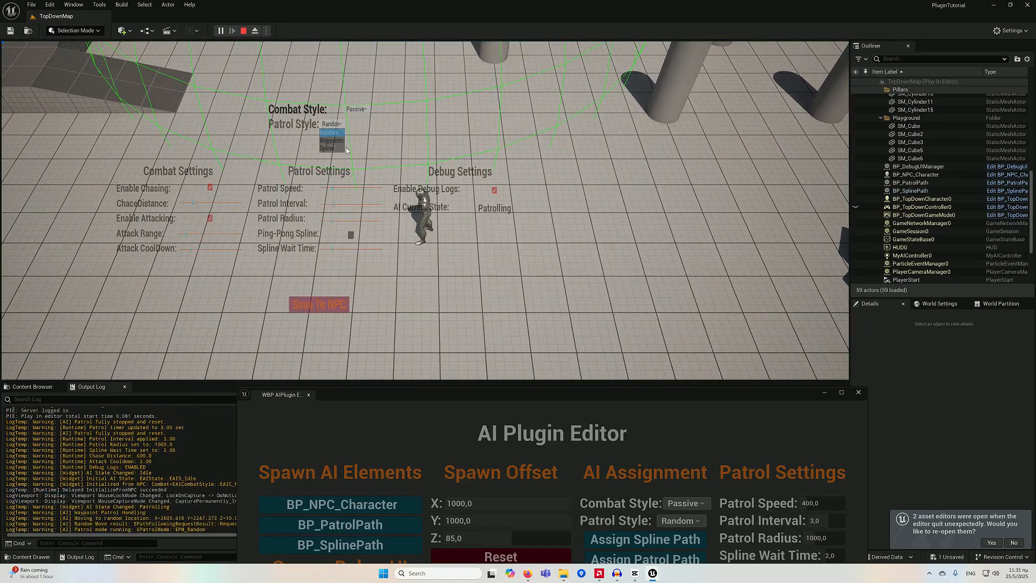
pyautogui.click(335, 150)
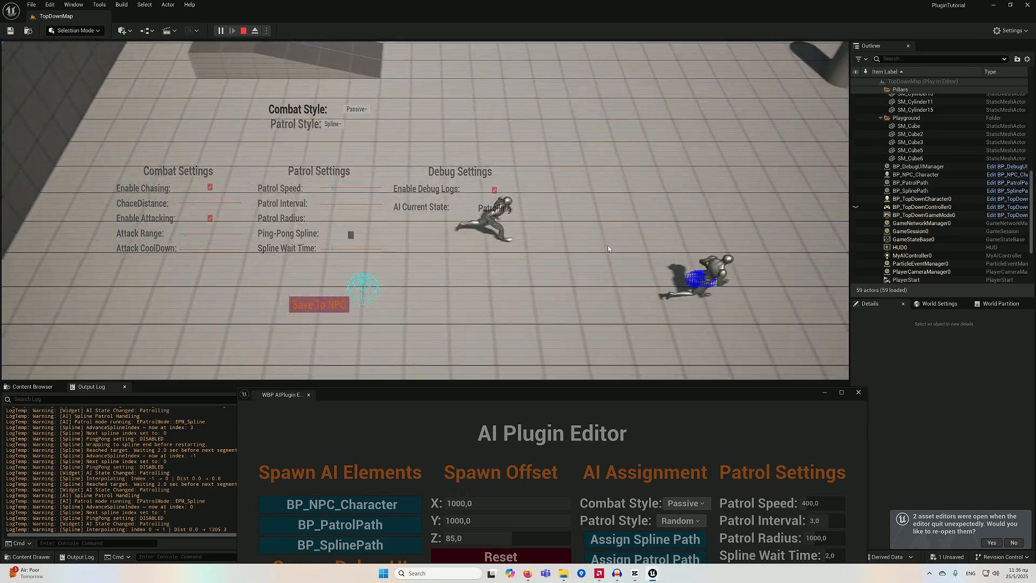
pyautogui.moveTo(608, 245)
pyautogui.mouseDown()
pyautogui.moveTo(580, 227)
pyautogui.moveTo(582, 237)
pyautogui.moveTo(567, 235)
pyautogui.mouseUp()
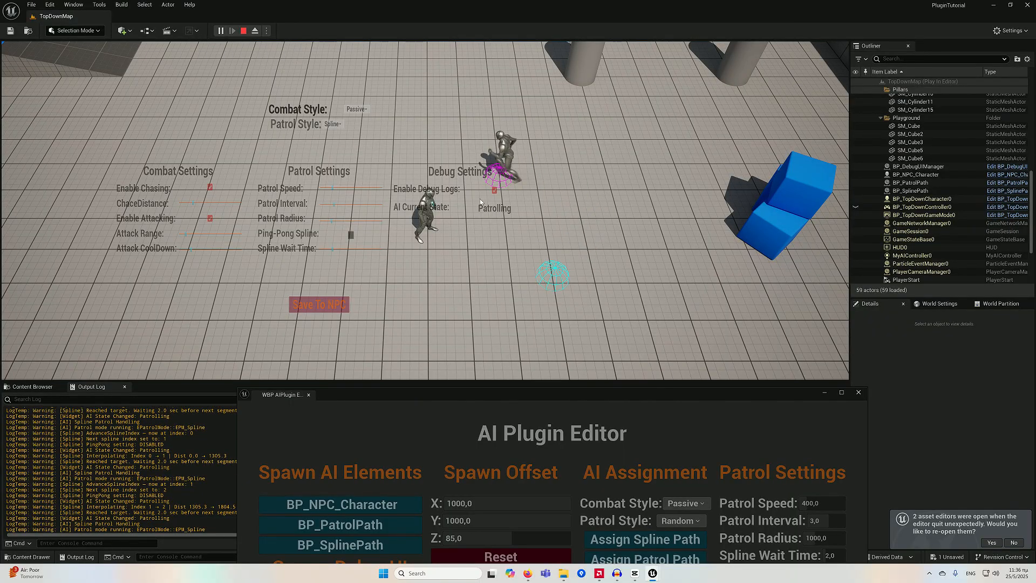
# Set the NPC's Combat Style to Aggressive, raise its Attack Range to about 151, and test its attacks on the player
pyautogui.click(356, 109)
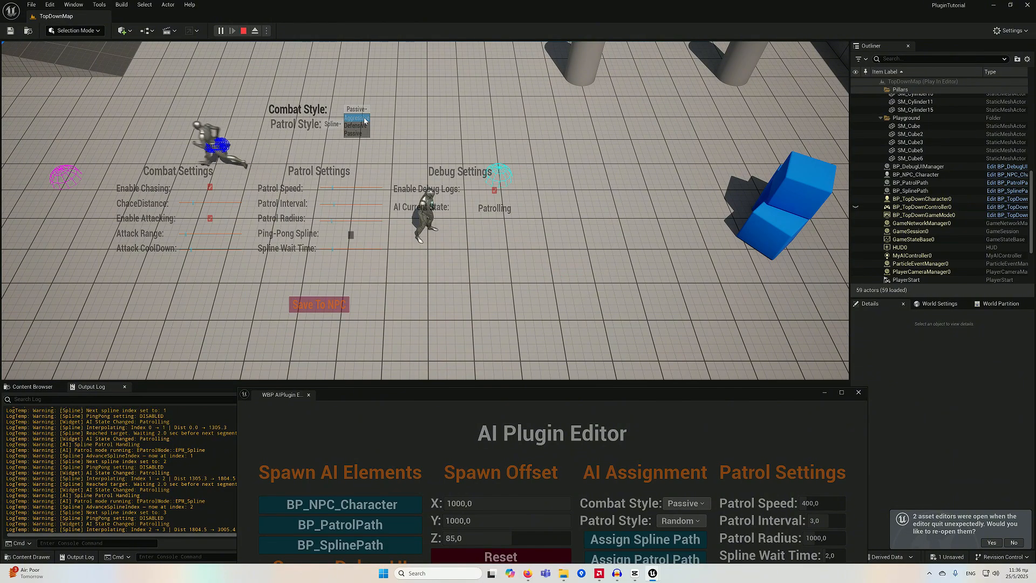
pyautogui.click(357, 124)
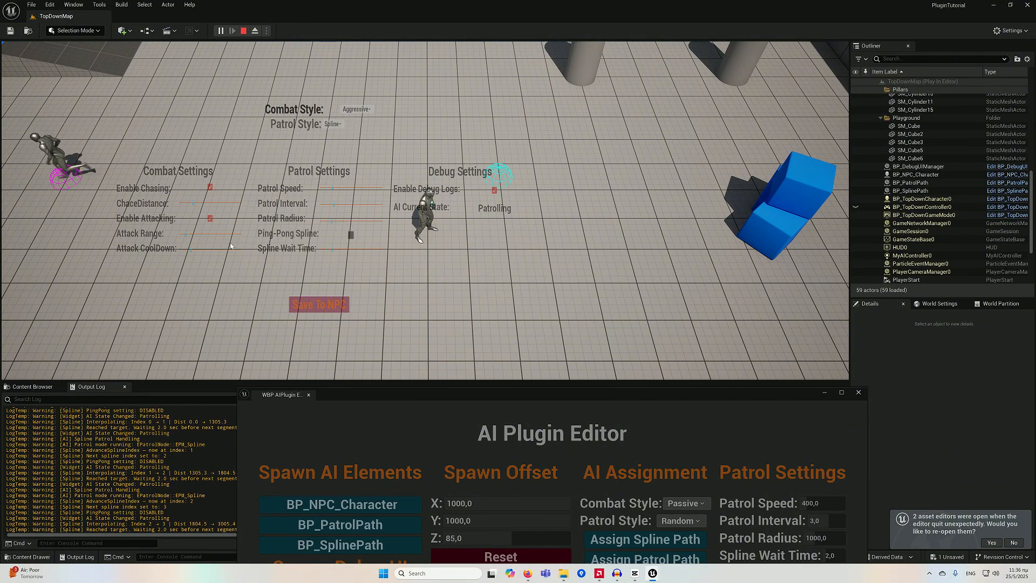
pyautogui.moveTo(192, 248); pyautogui.dragTo(203, 238)
pyautogui.click(357, 271)
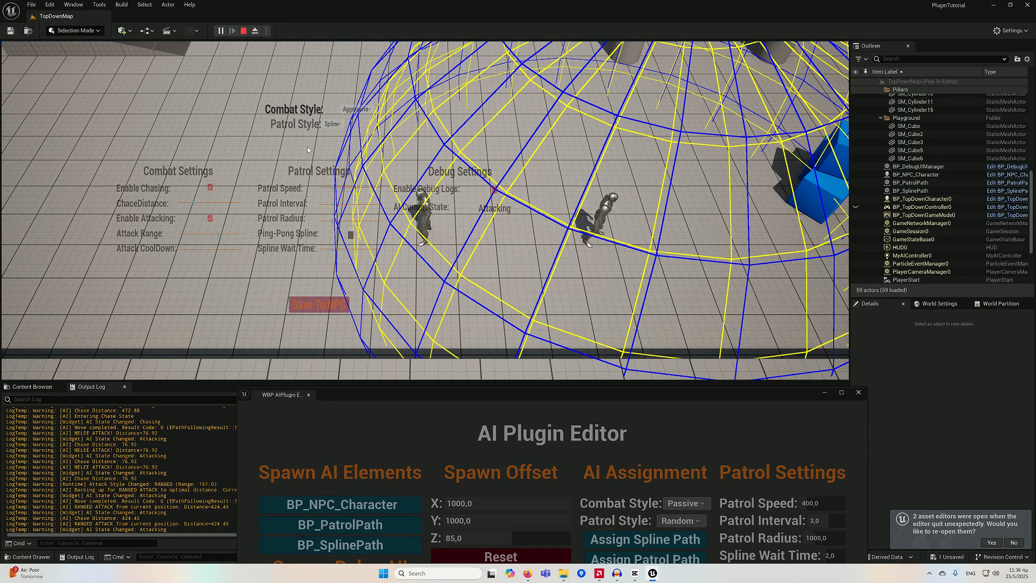
pyautogui.moveTo(367, 160)
pyautogui.mouseDown()
pyautogui.moveTo(378, 103)
pyautogui.moveTo(429, 85)
pyautogui.moveTo(578, 166)
pyautogui.moveTo(569, 234)
pyautogui.moveTo(476, 281)
pyautogui.moveTo(483, 276)
pyautogui.moveTo(491, 271)
pyautogui.moveTo(463, 300)
pyautogui.moveTo(407, 302)
pyautogui.moveTo(322, 192)
pyautogui.moveTo(332, 279)
pyautogui.moveTo(438, 282)
pyautogui.moveTo(481, 259)
pyautogui.moveTo(528, 201)
pyautogui.moveTo(669, 132)
pyautogui.moveTo(497, 145)
pyautogui.moveTo(503, 163)
pyautogui.moveTo(445, 265)
pyautogui.mouseUp()
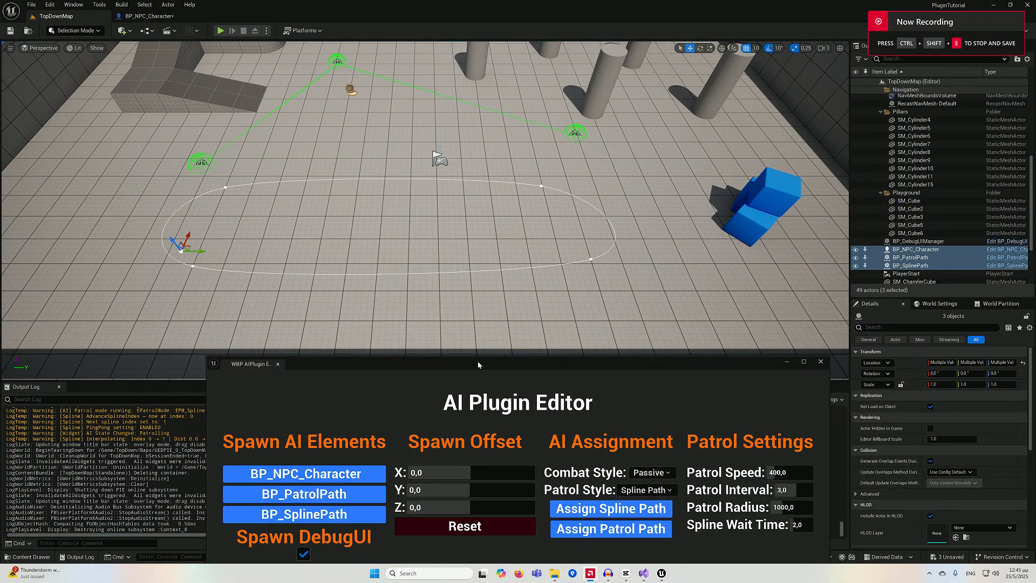
# Play the level with the three AI actors in place and walk the player near the NPC as it patrols the spline
pyautogui.moveTo(482, 361); pyautogui.dragTo(458, 345)
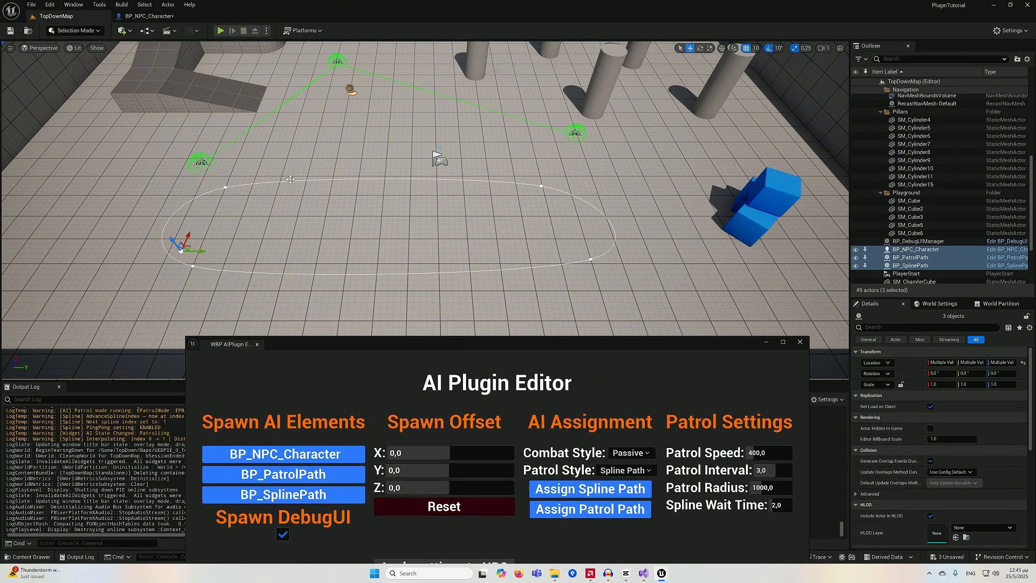
pyautogui.click(220, 31)
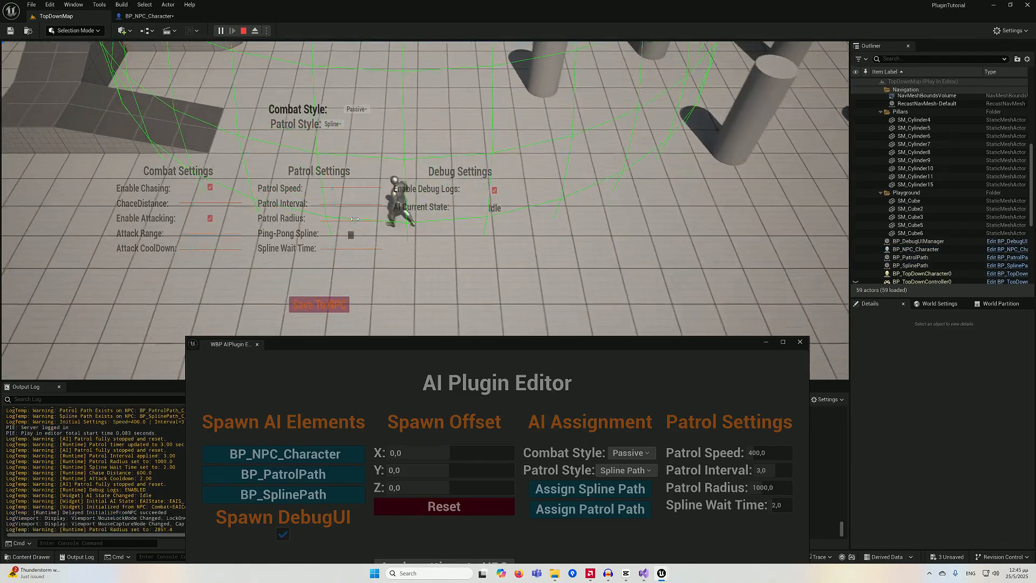
pyautogui.click(433, 217)
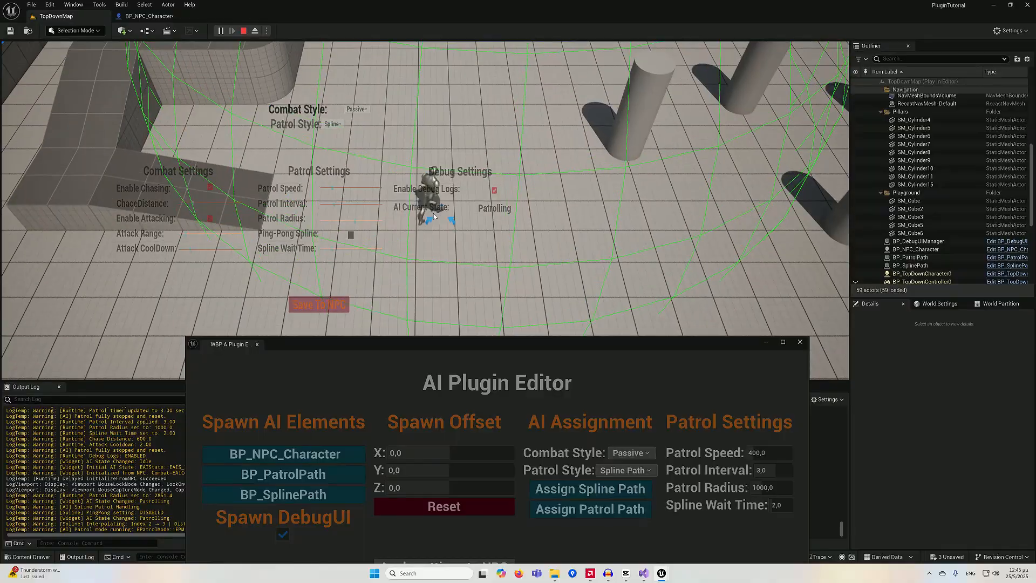
pyautogui.click(429, 269)
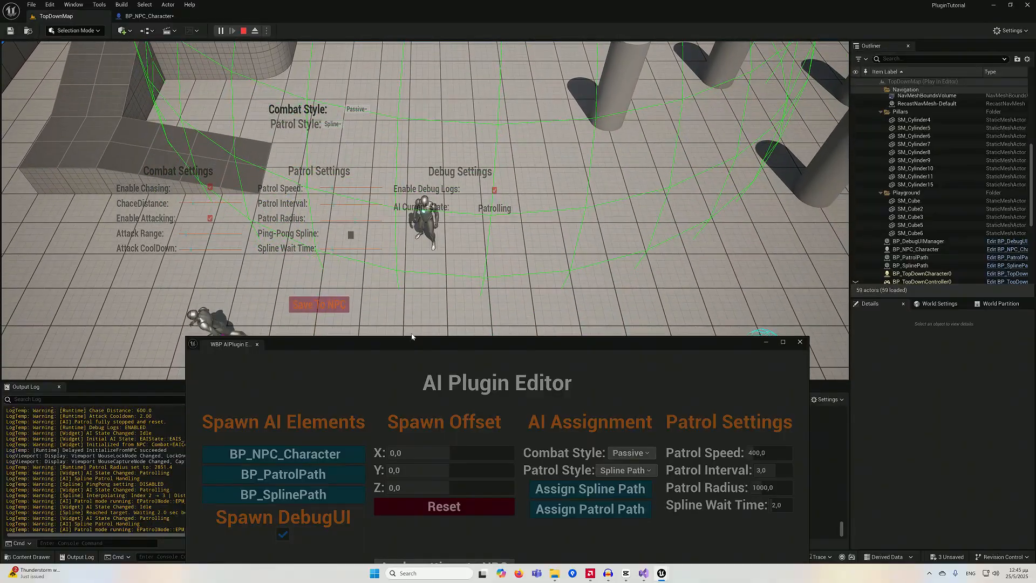
# Clear the plugin editor window from the view, bring the player beside the spline path, and enable Ping-Pong Spline for the NPC
pyautogui.moveTo(417, 345); pyautogui.dragTo(415, 418)
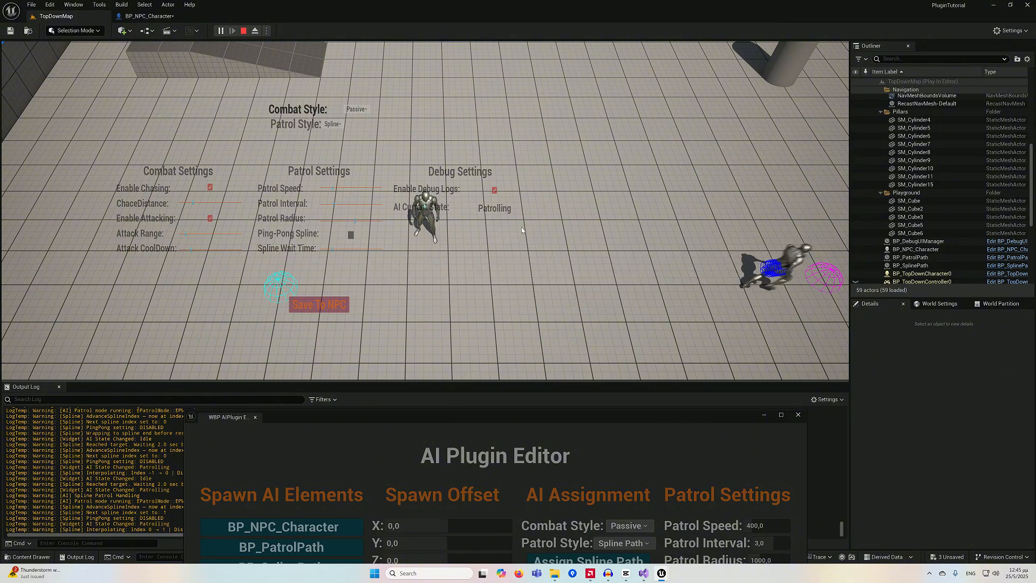
pyautogui.click(541, 222)
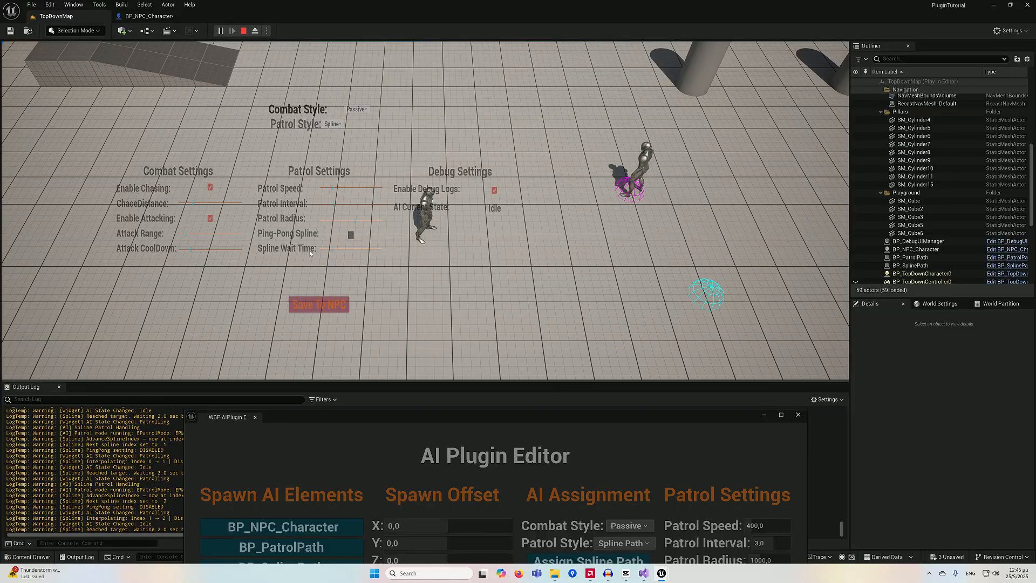
pyautogui.click(351, 234)
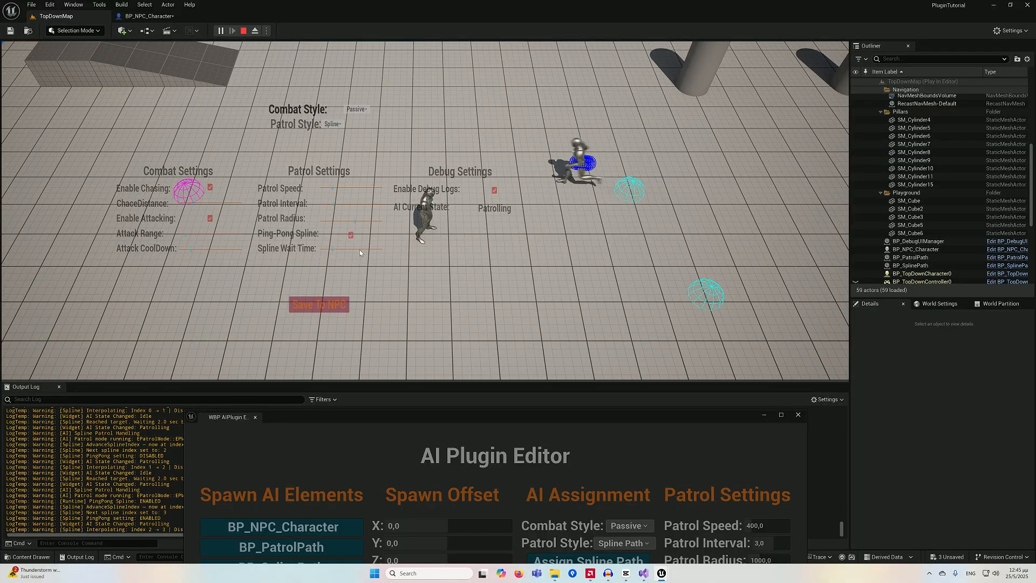